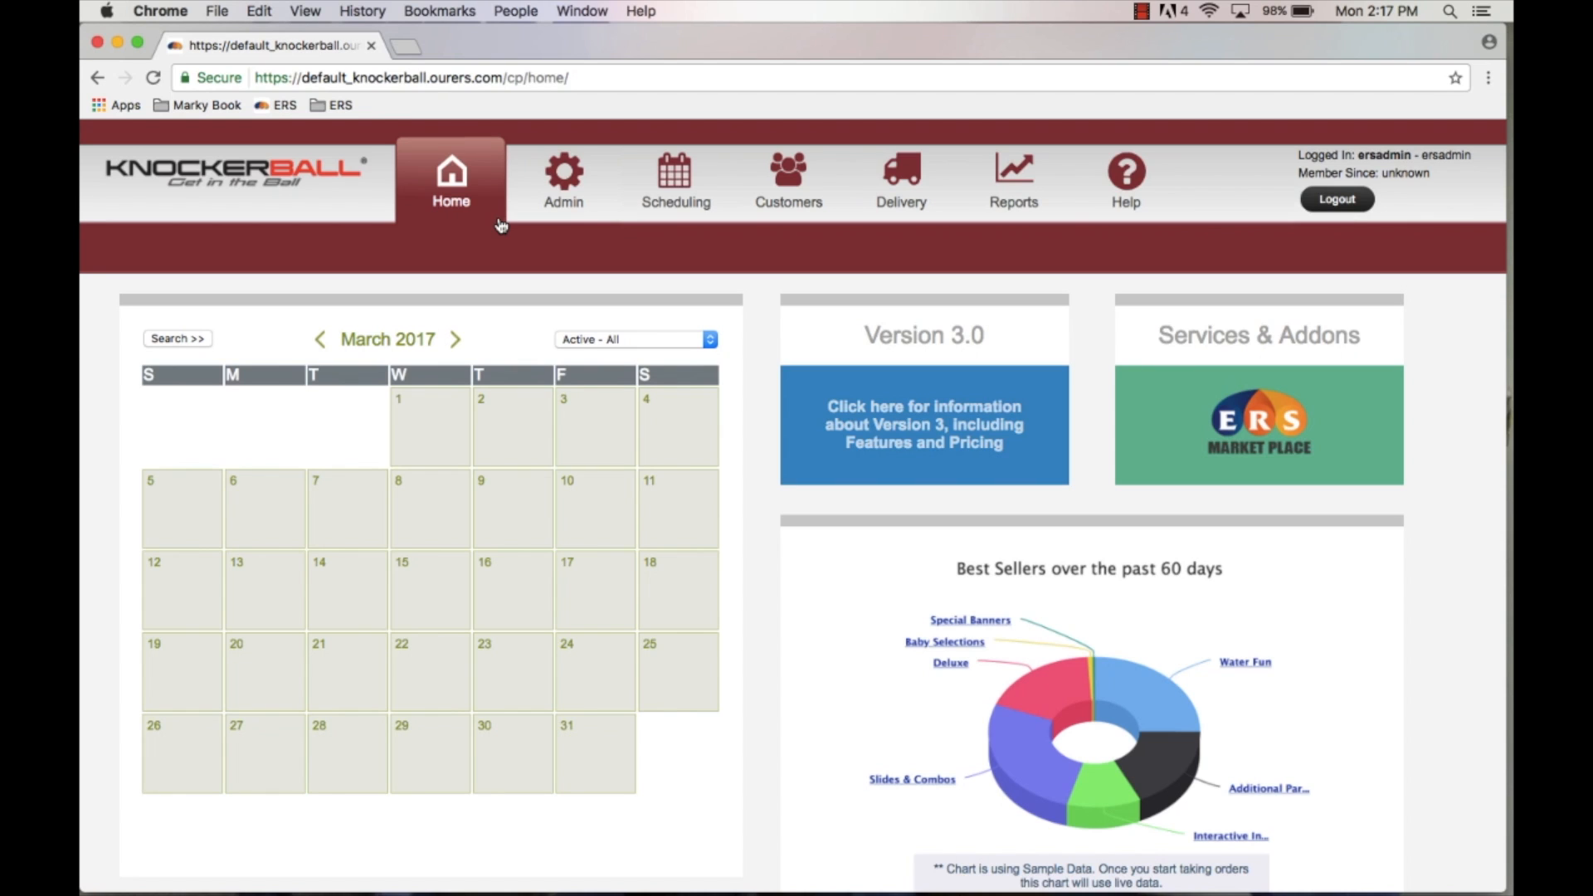
Step: Open the public Knockerball website from the control panel logo and return to the control panel tab
click(241, 181)
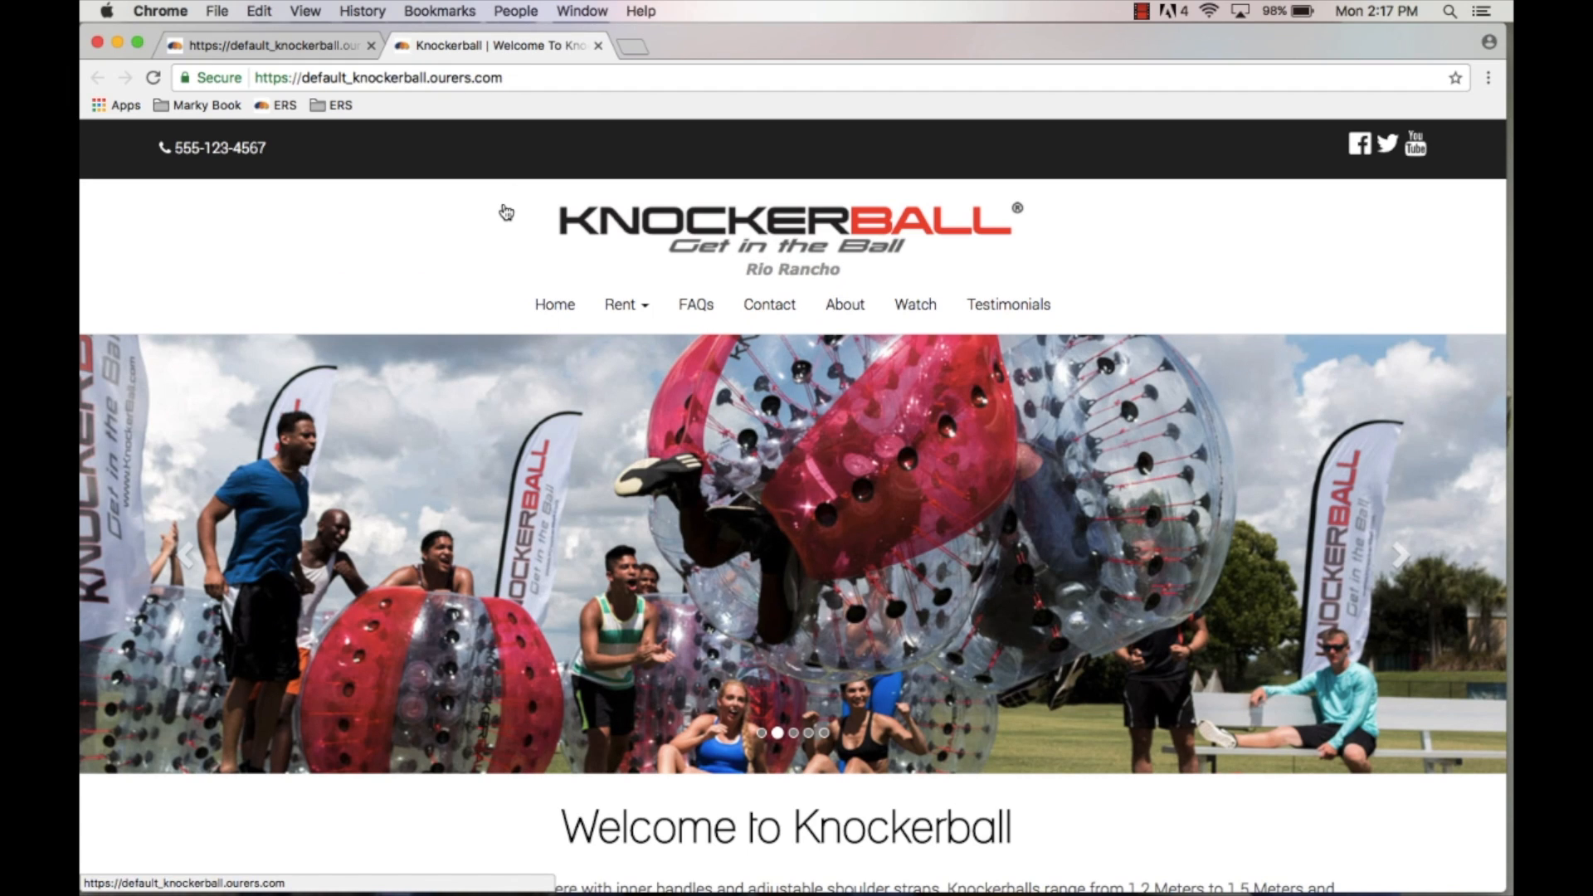
click(241, 45)
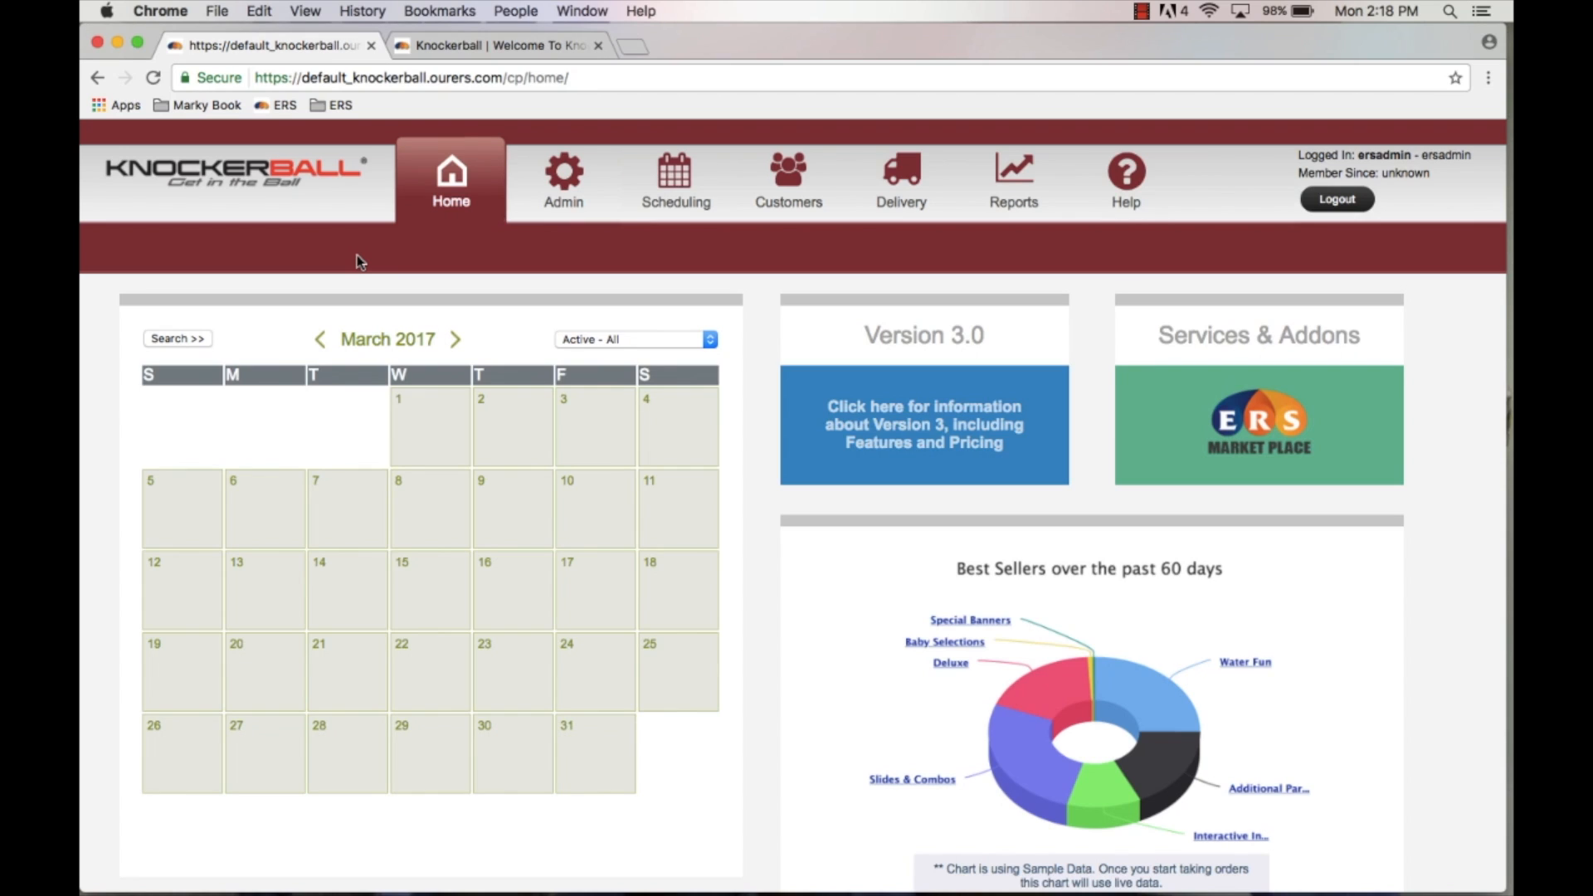
Step: Open the product Categories list under Admin and open the Knockerball Rentals category for editing
click(572, 179)
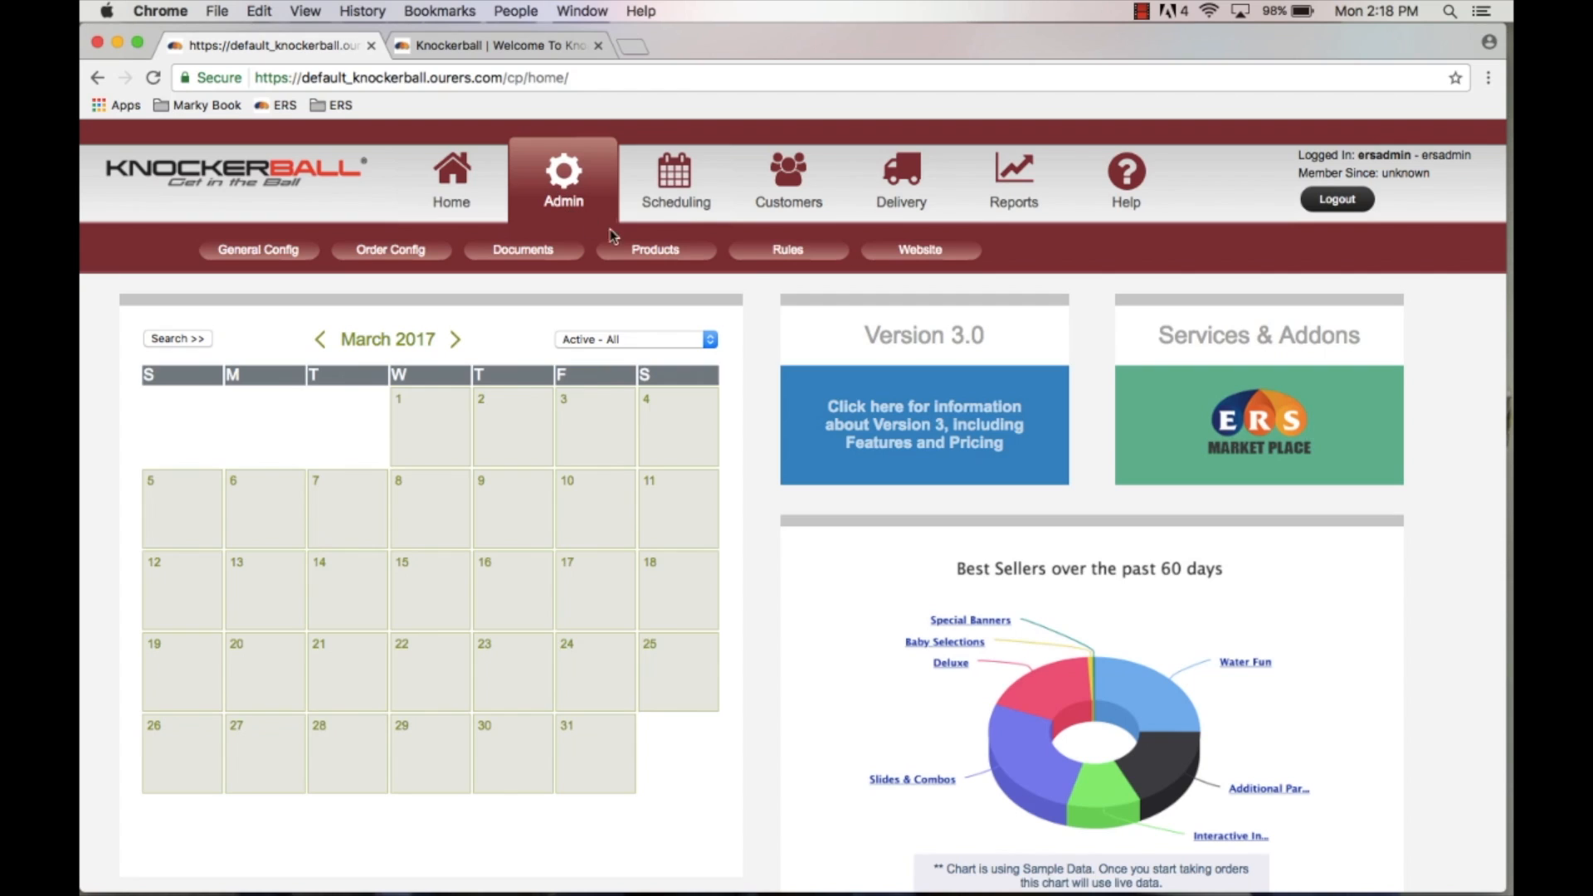
mouse_move(648, 251)
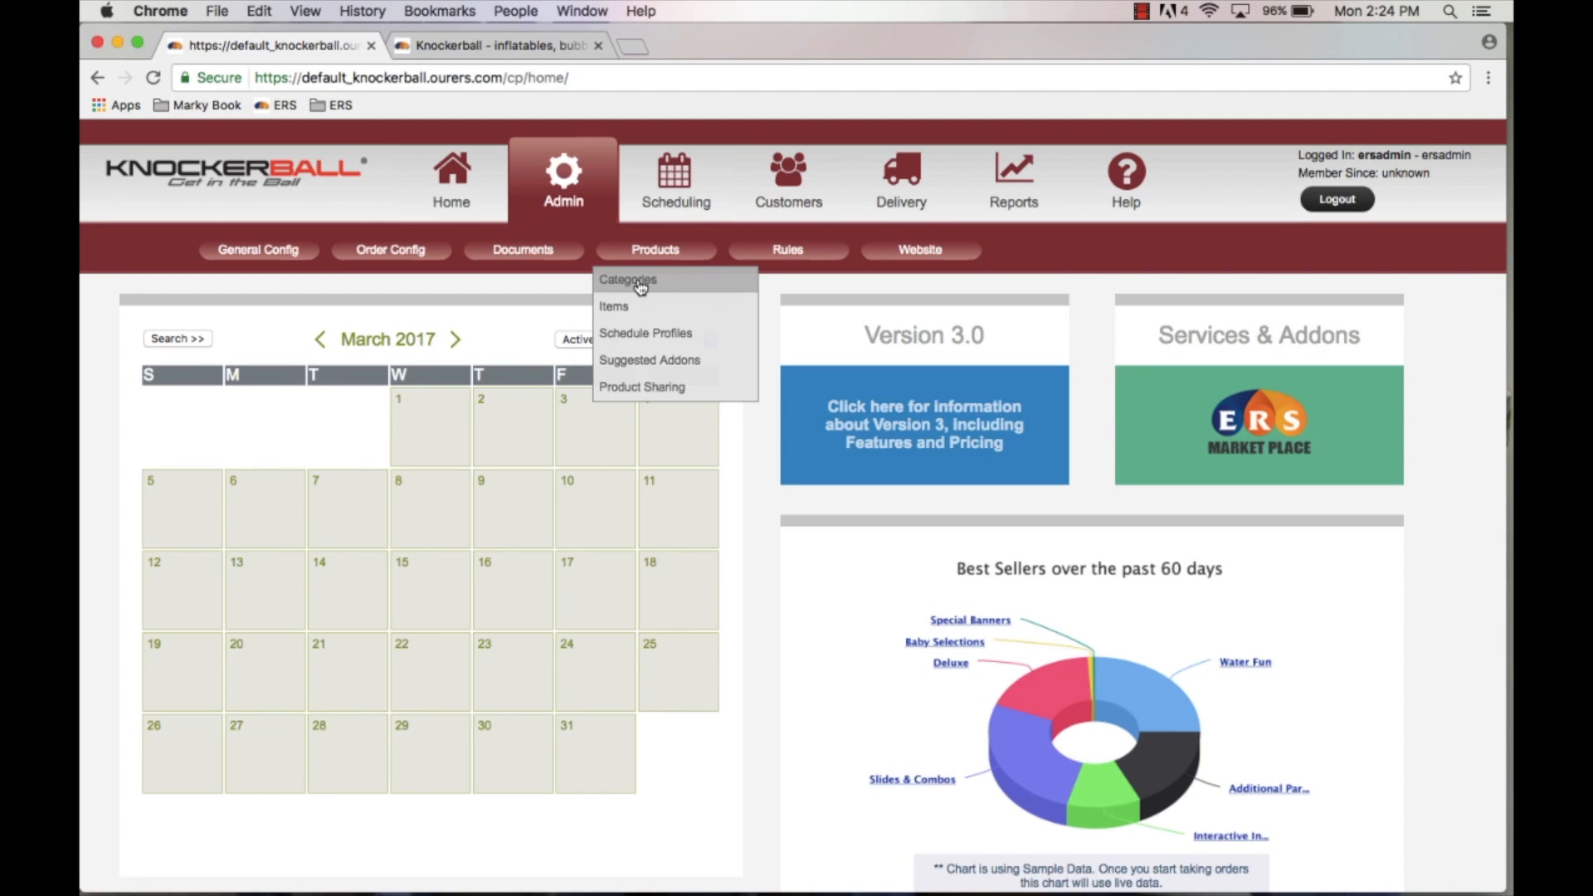
click(639, 283)
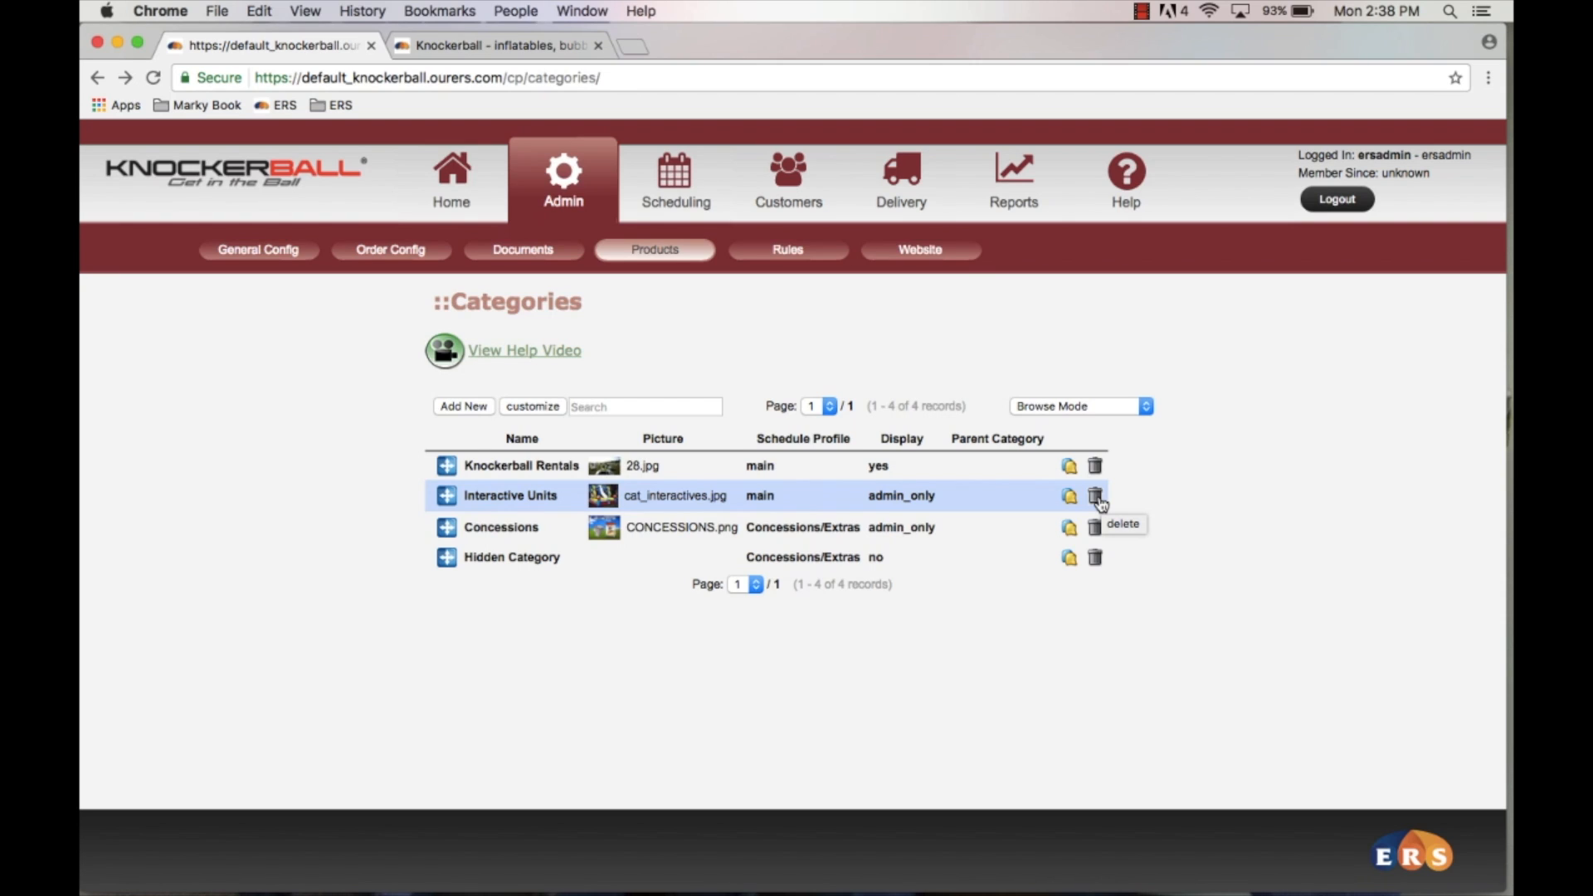
click(520, 467)
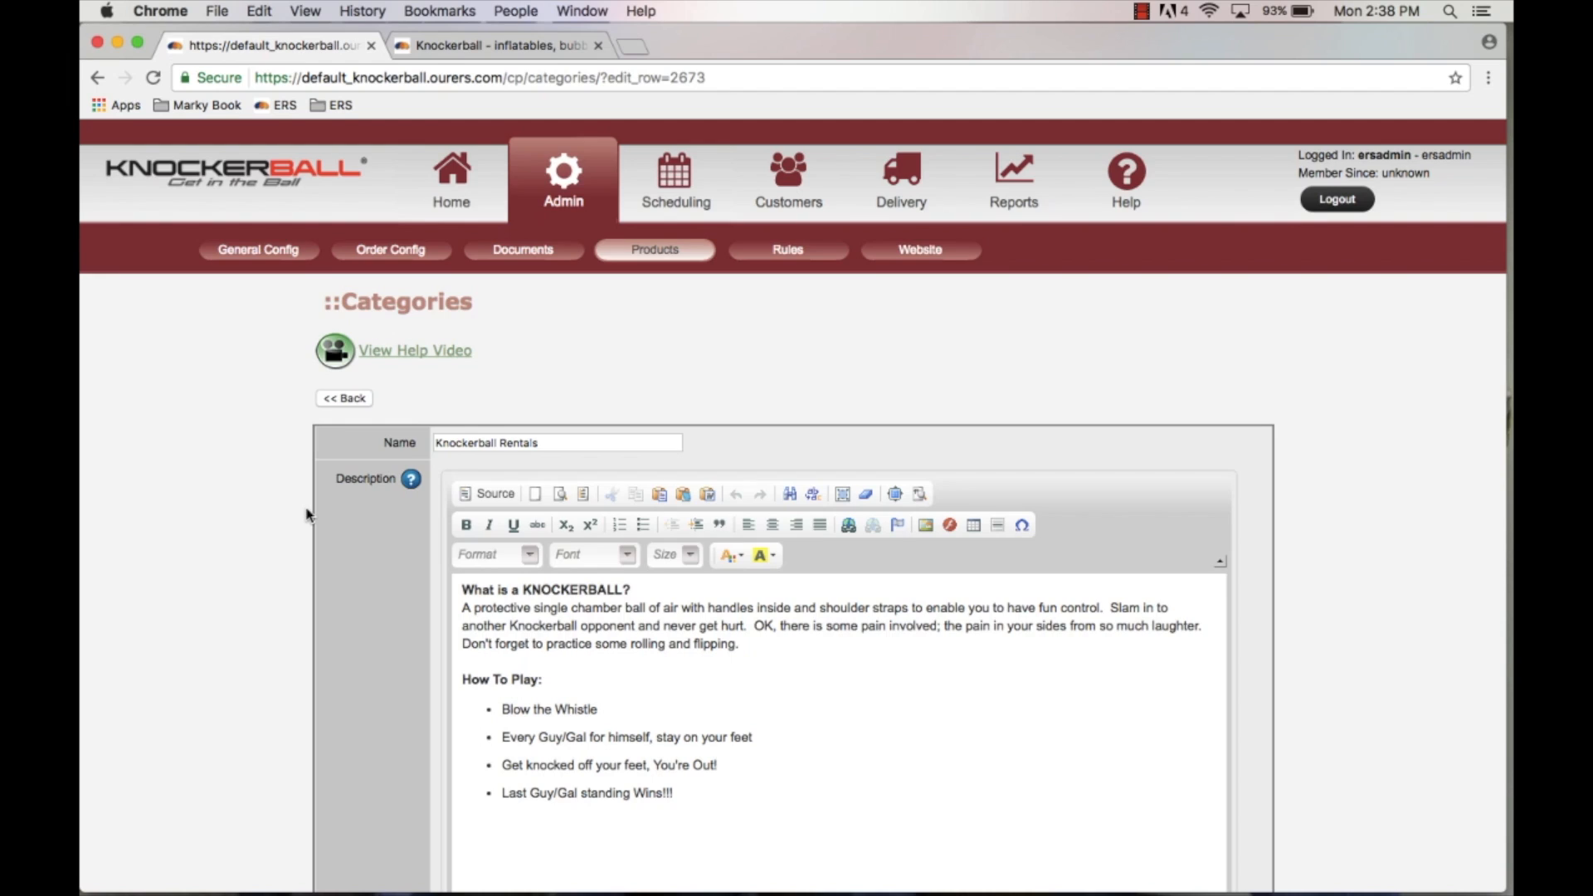
Step: Review the category's Name, Description and remaining settings on the edit form
scroll(307, 514, down, 3)
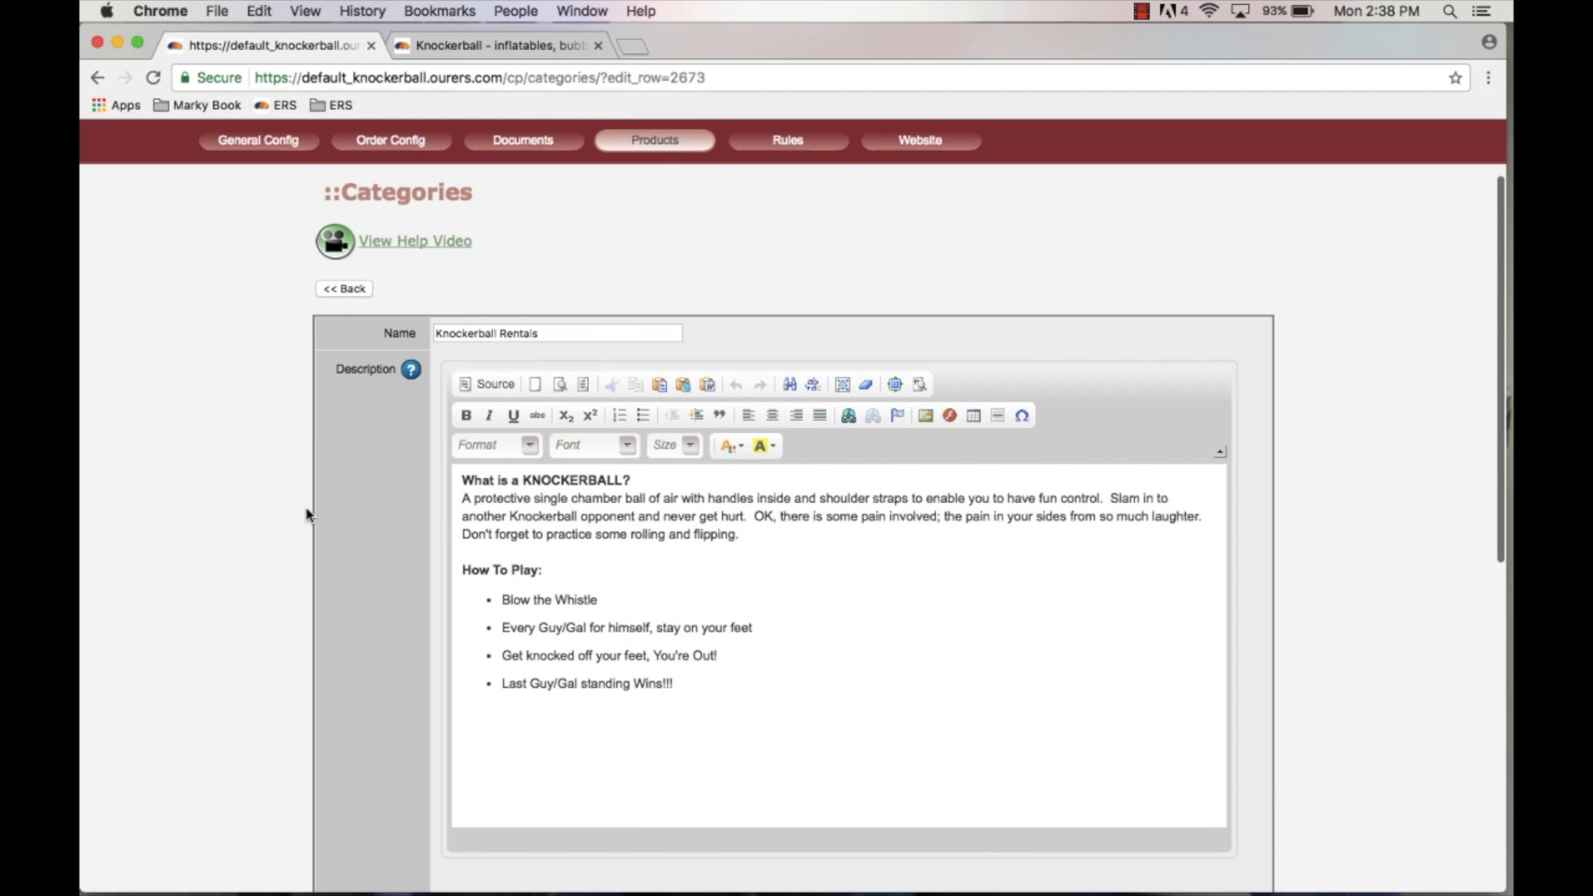
click(549, 335)
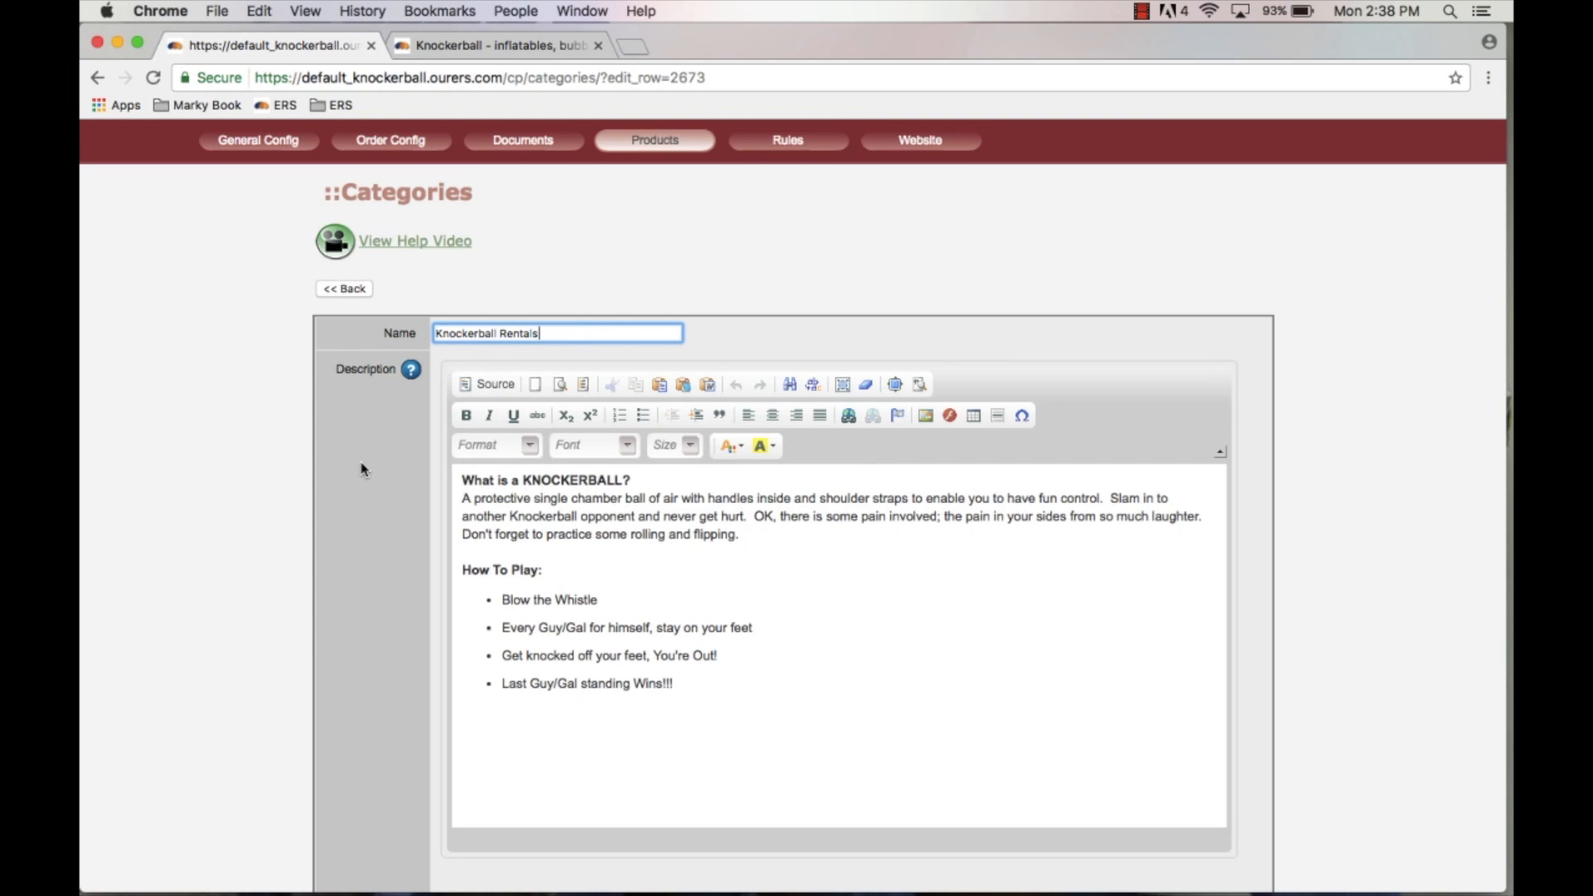
scroll(361, 470, down, 3)
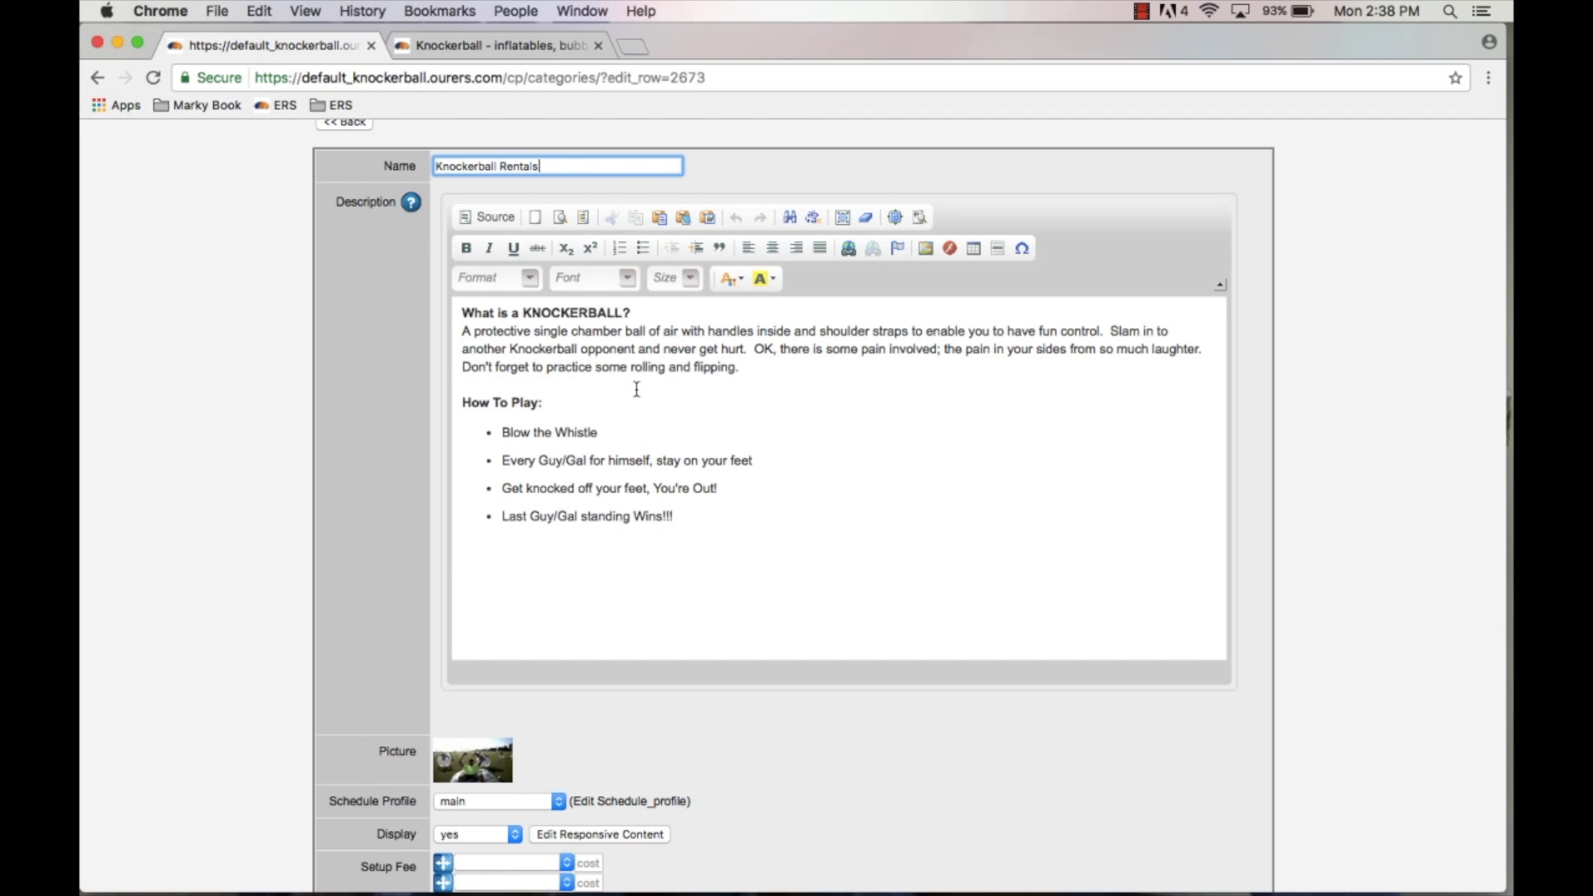
scroll(313, 487, down, 10)
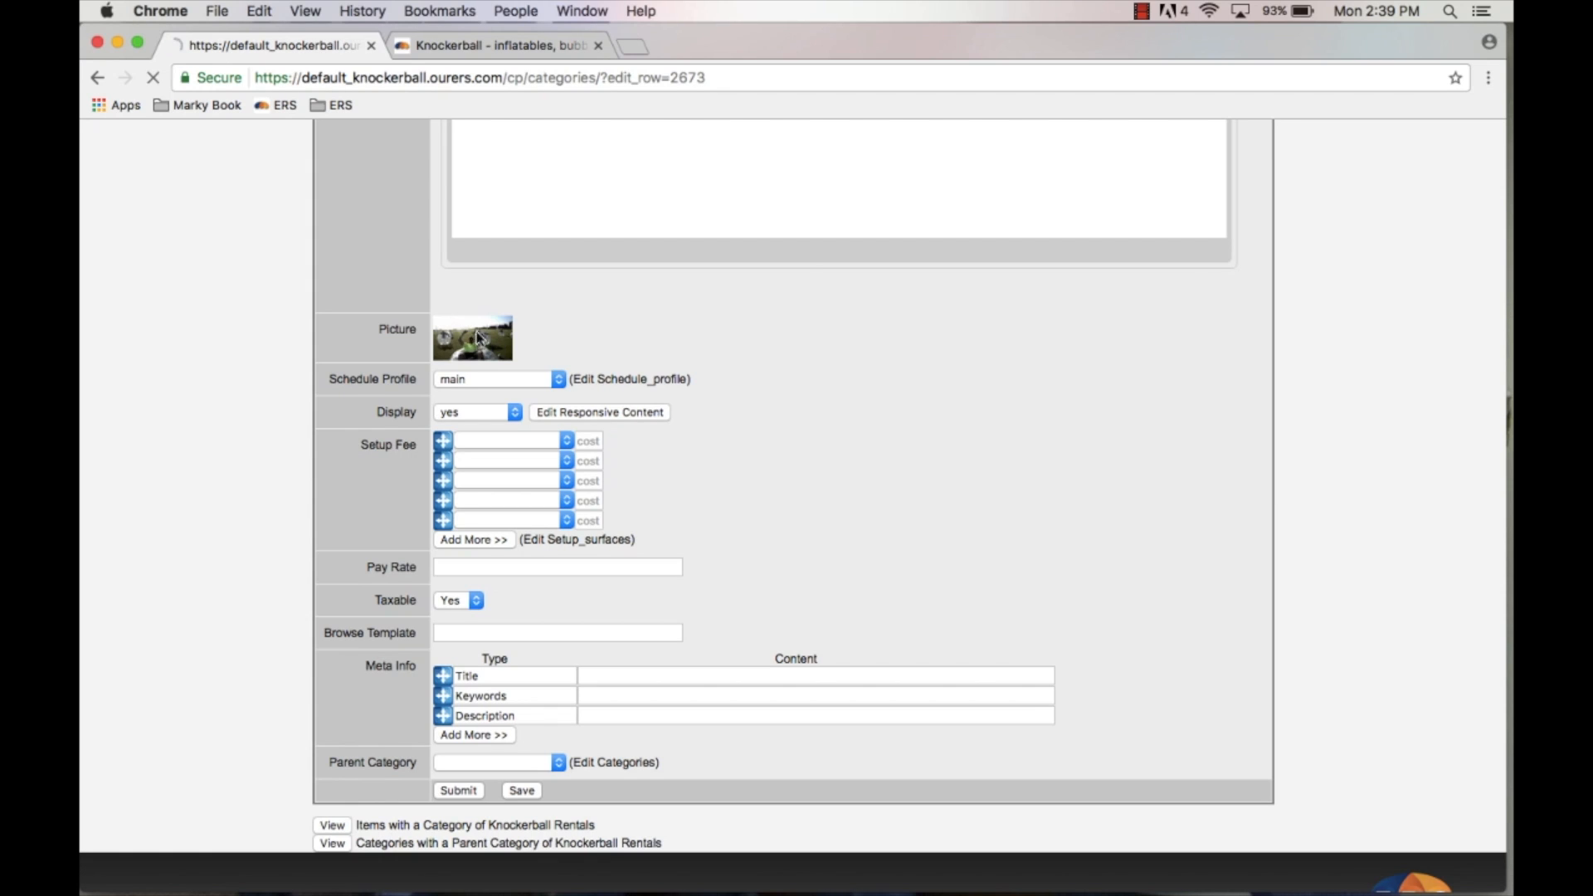
Step: Open the category picture's image editor to view the available images, then close it
click(478, 337)
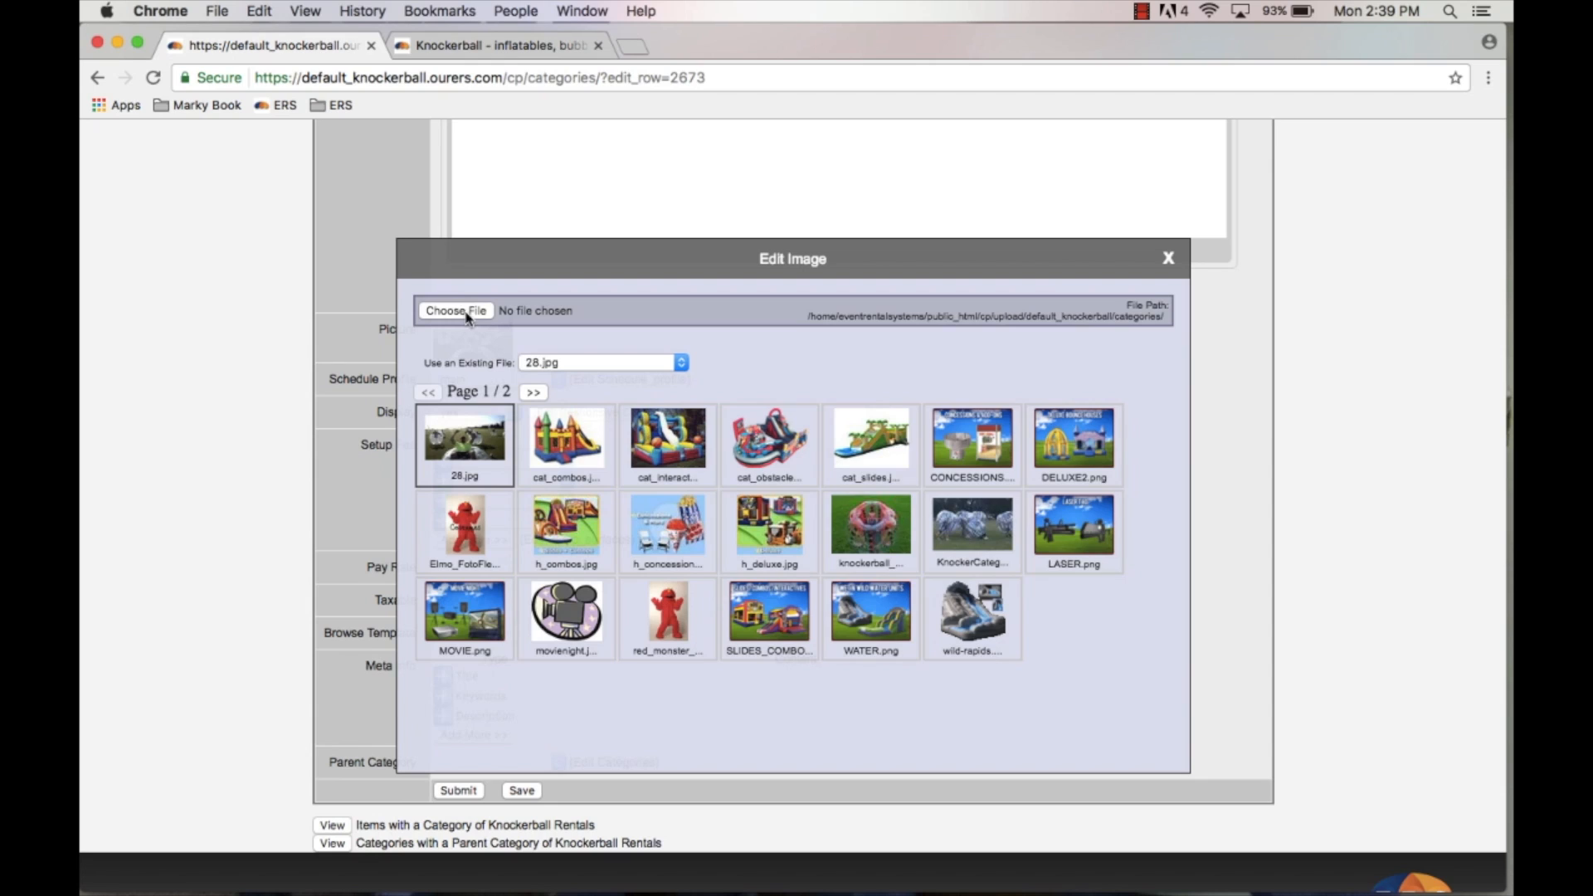
click(1168, 258)
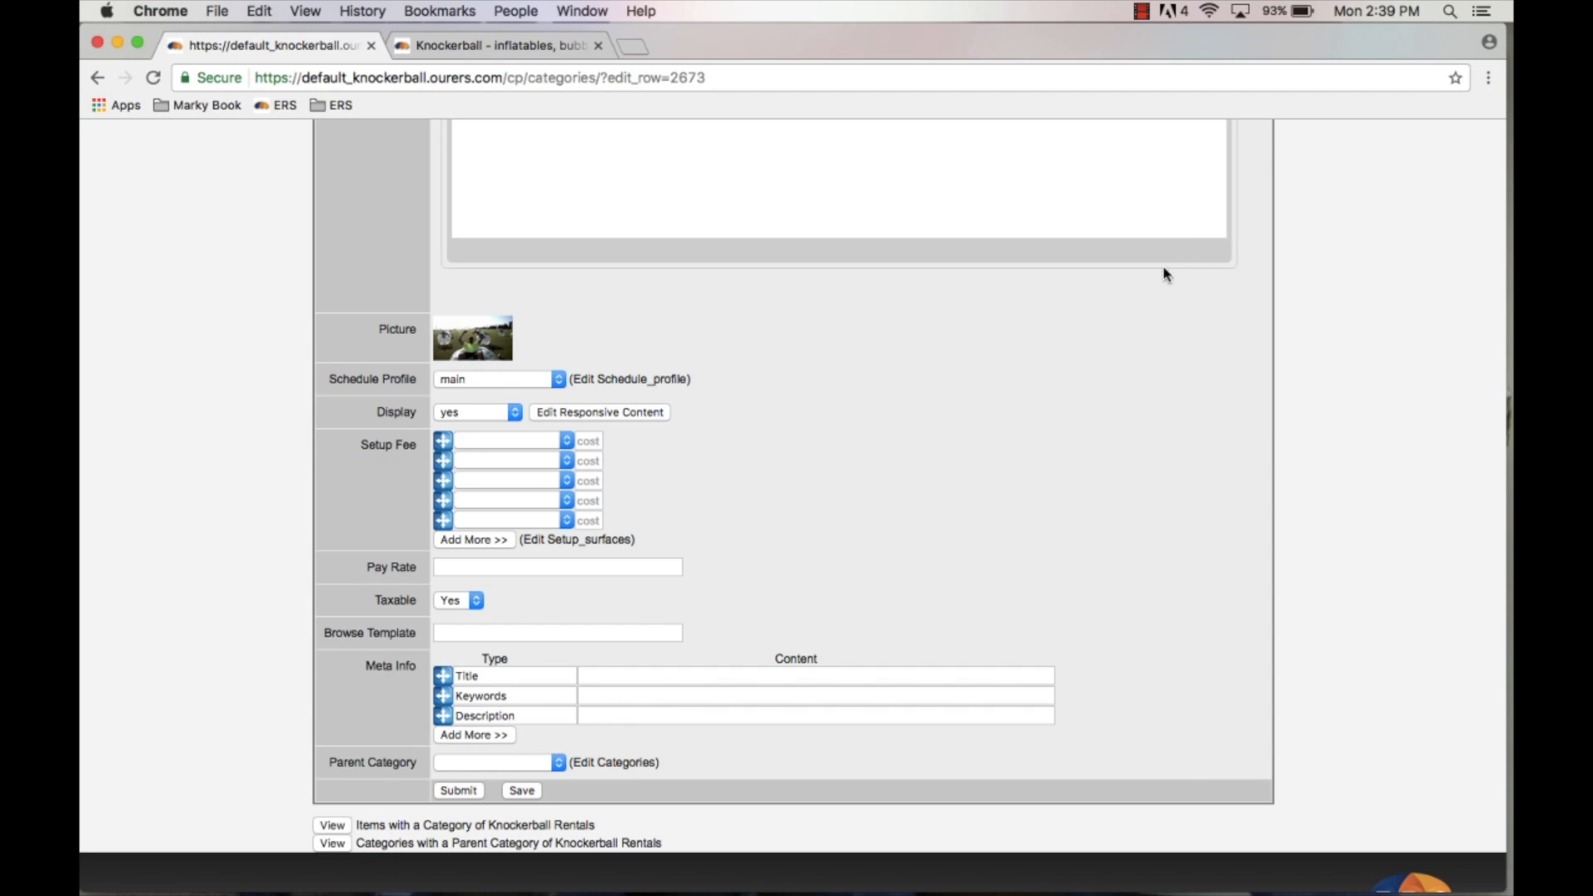
Step: Try the Schedule Profile and Display options, switching Display to admin_only and back
click(478, 382)
click(618, 332)
click(471, 419)
click(470, 426)
click(501, 407)
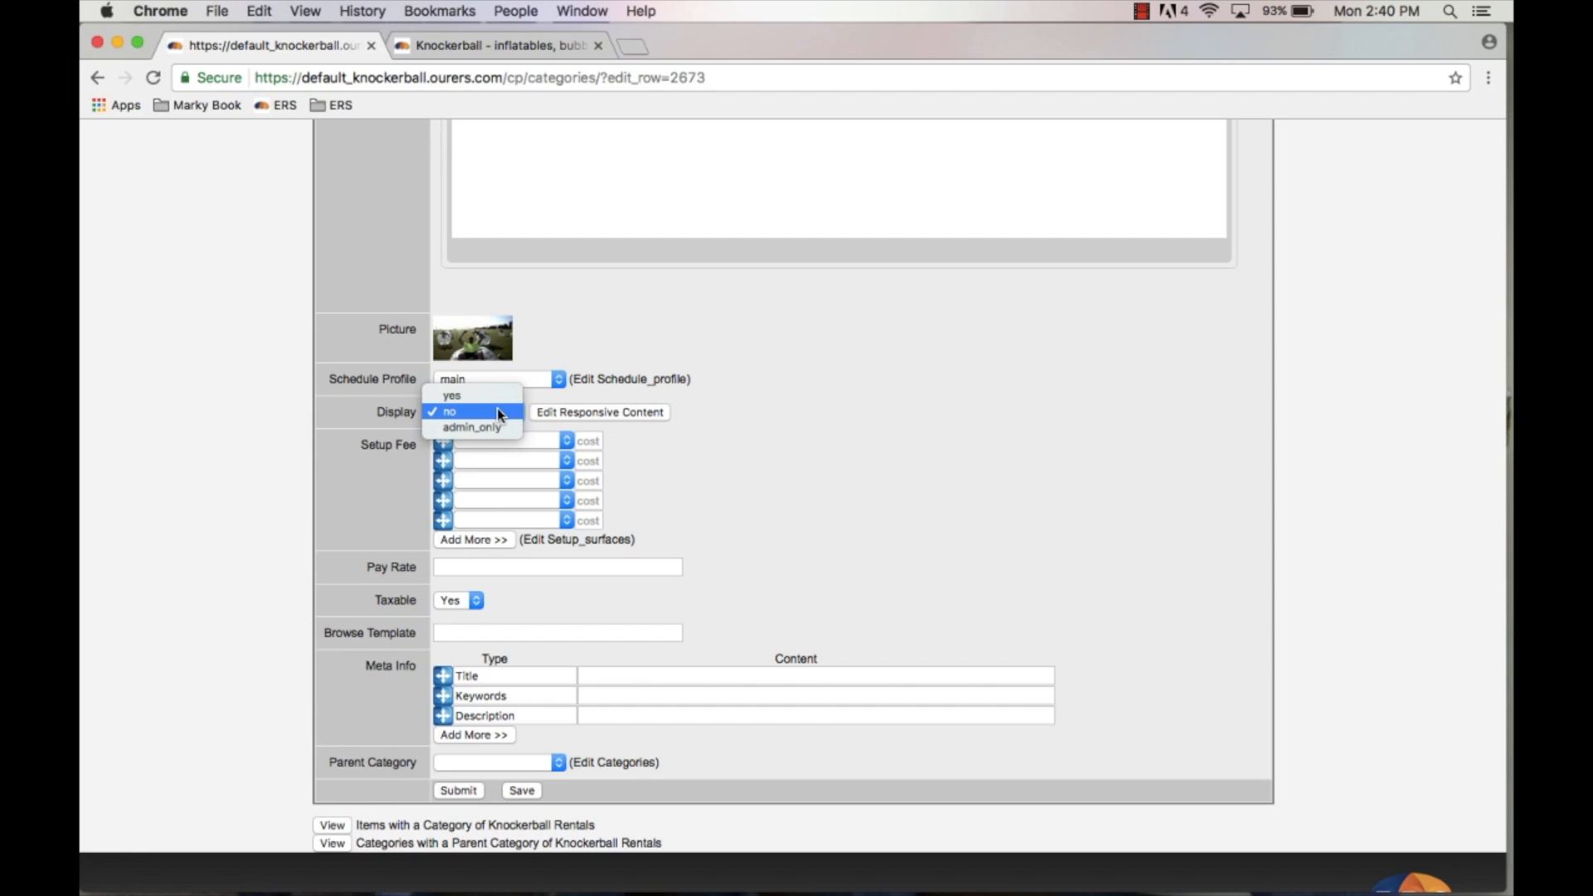
click(498, 426)
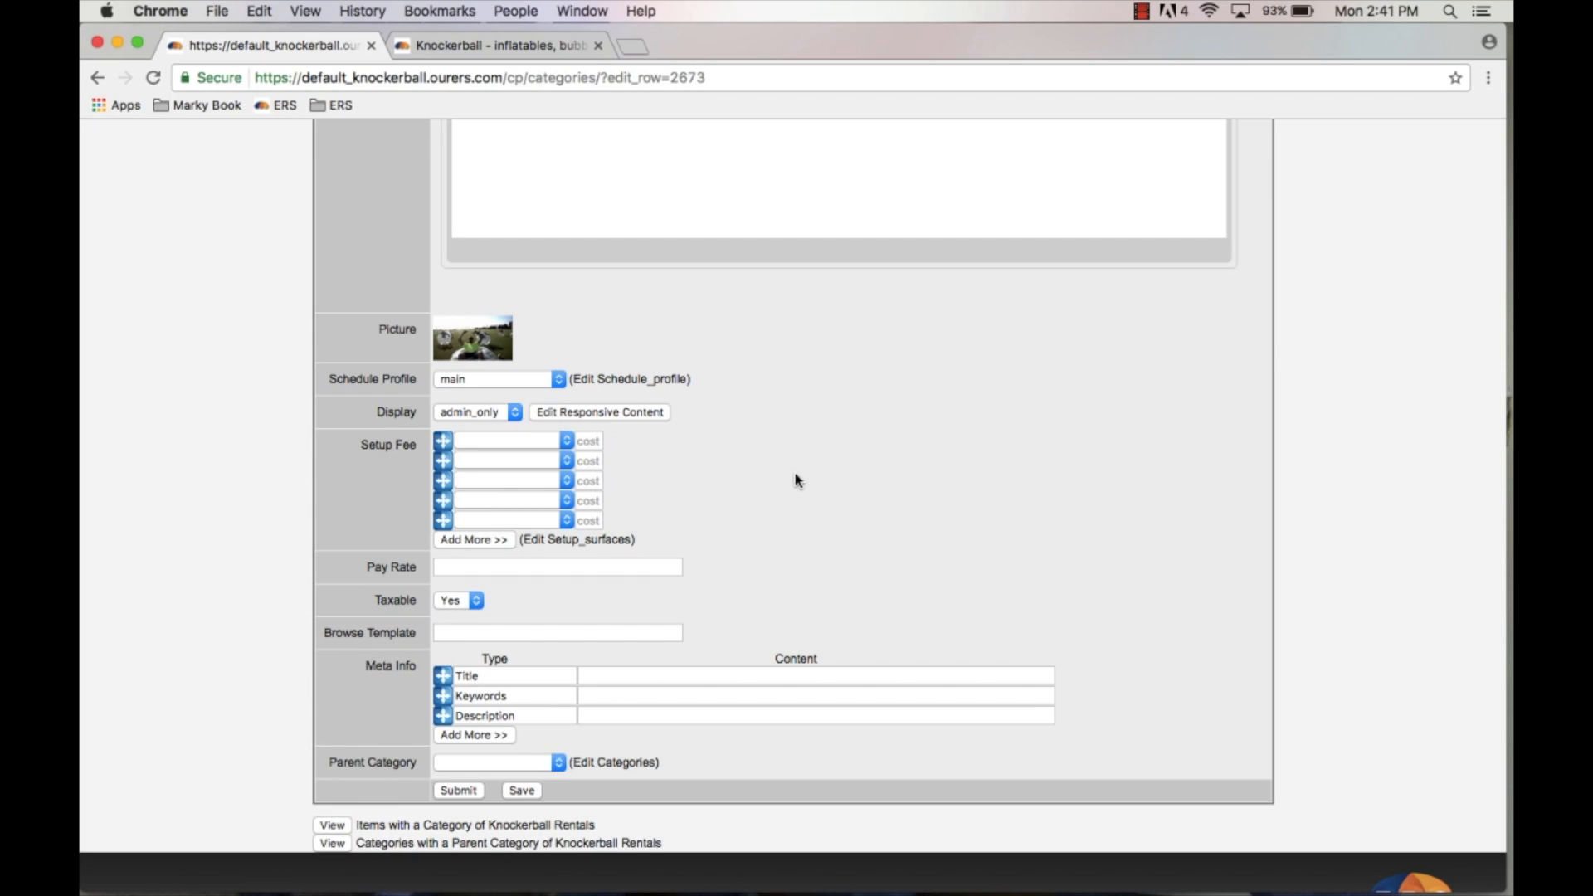
click(496, 414)
click(452, 379)
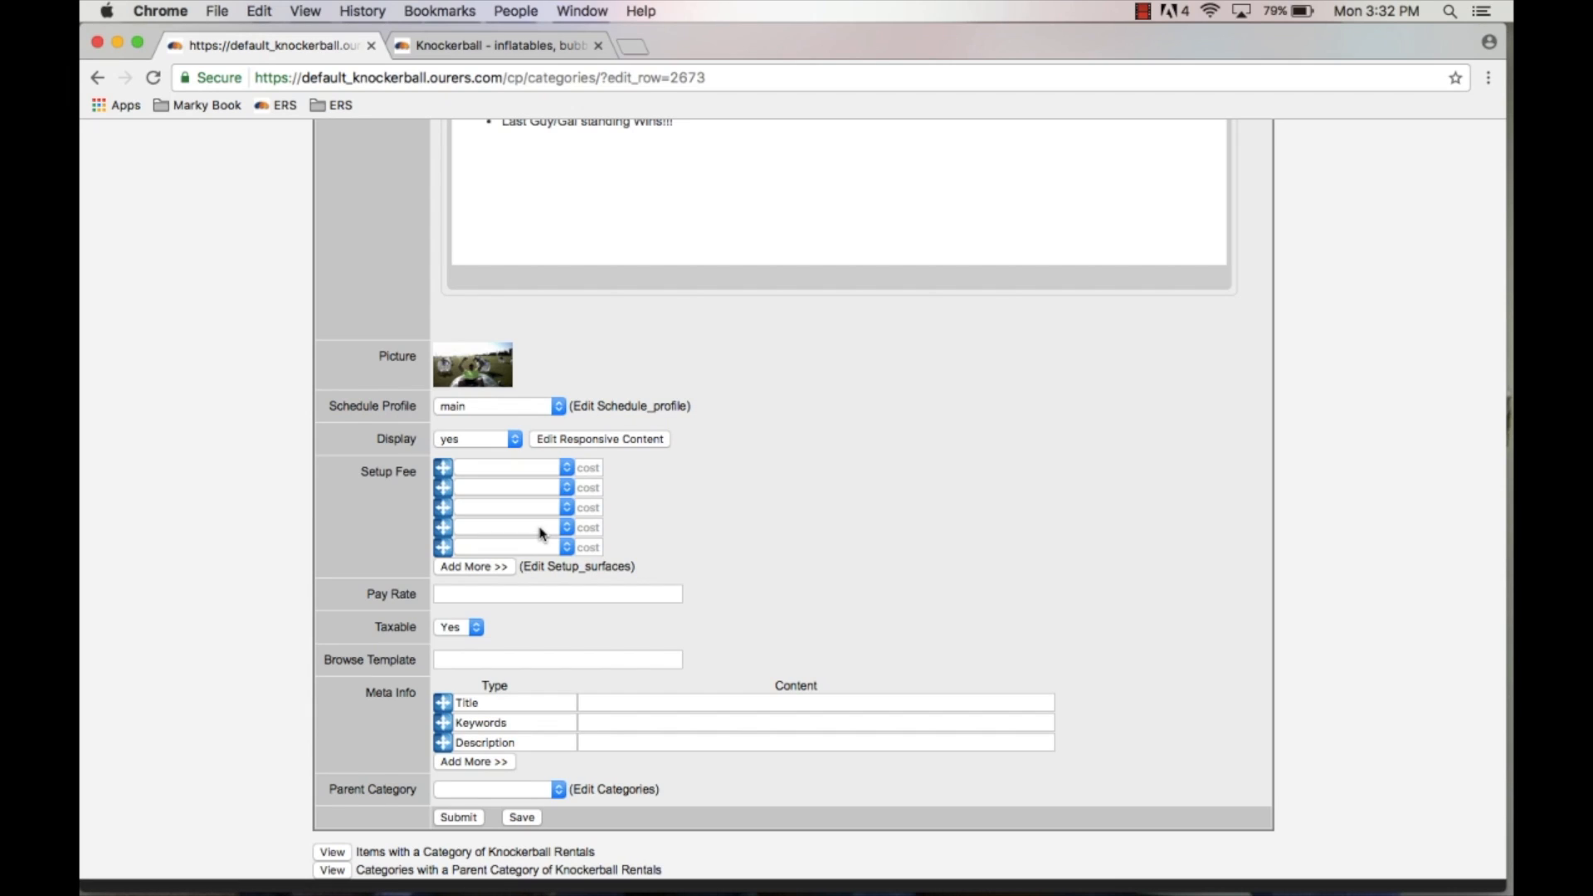
Step: Try selecting Grass as the first setup fee surface and clearing it again
click(537, 469)
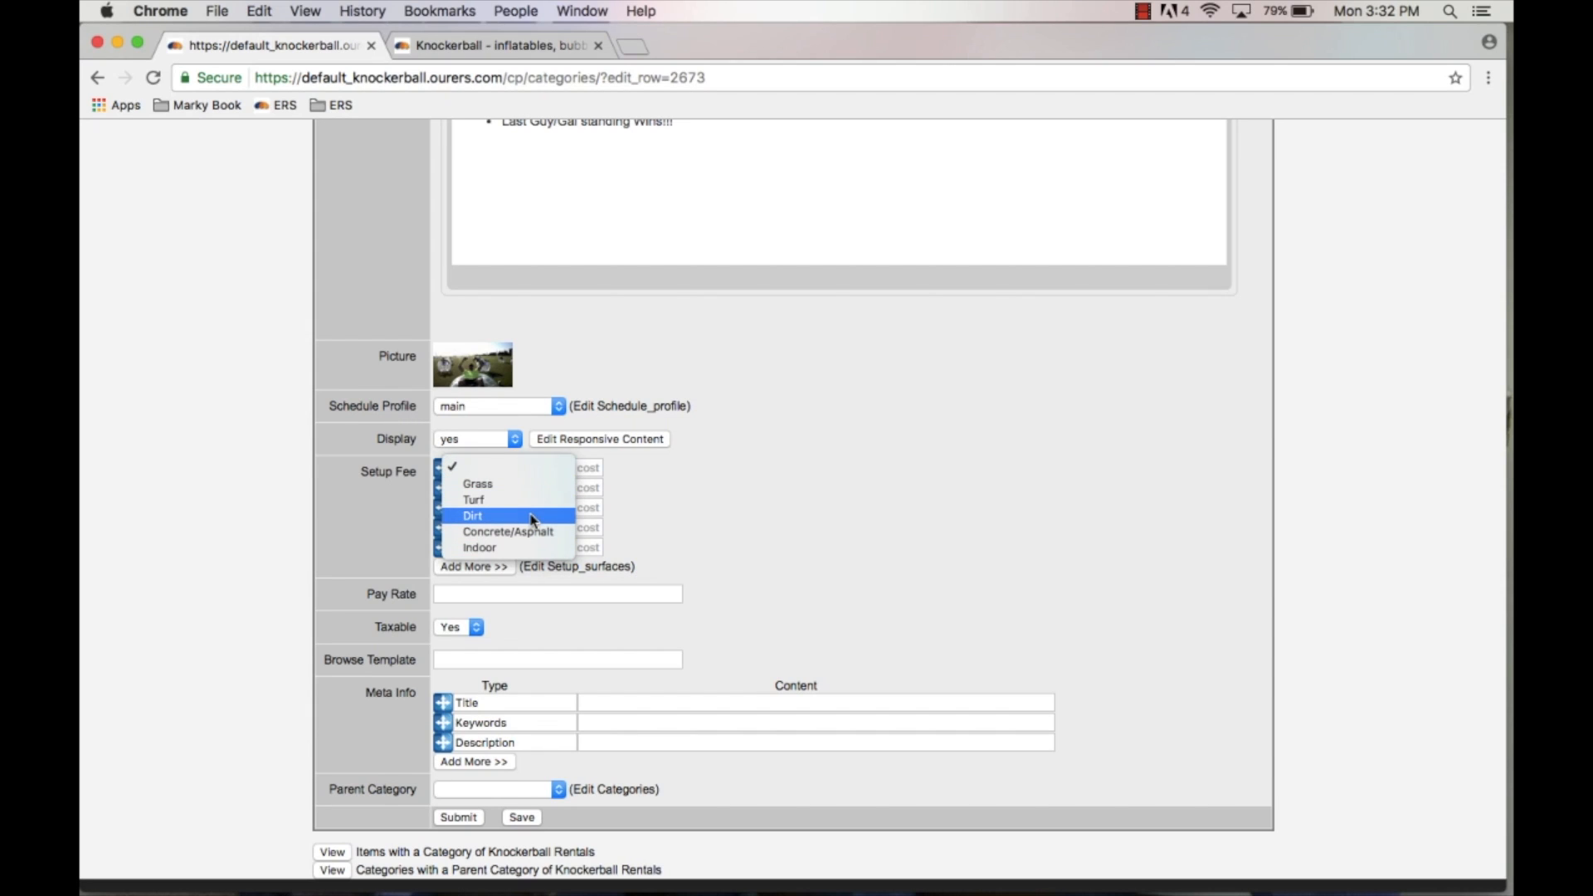
click(485, 486)
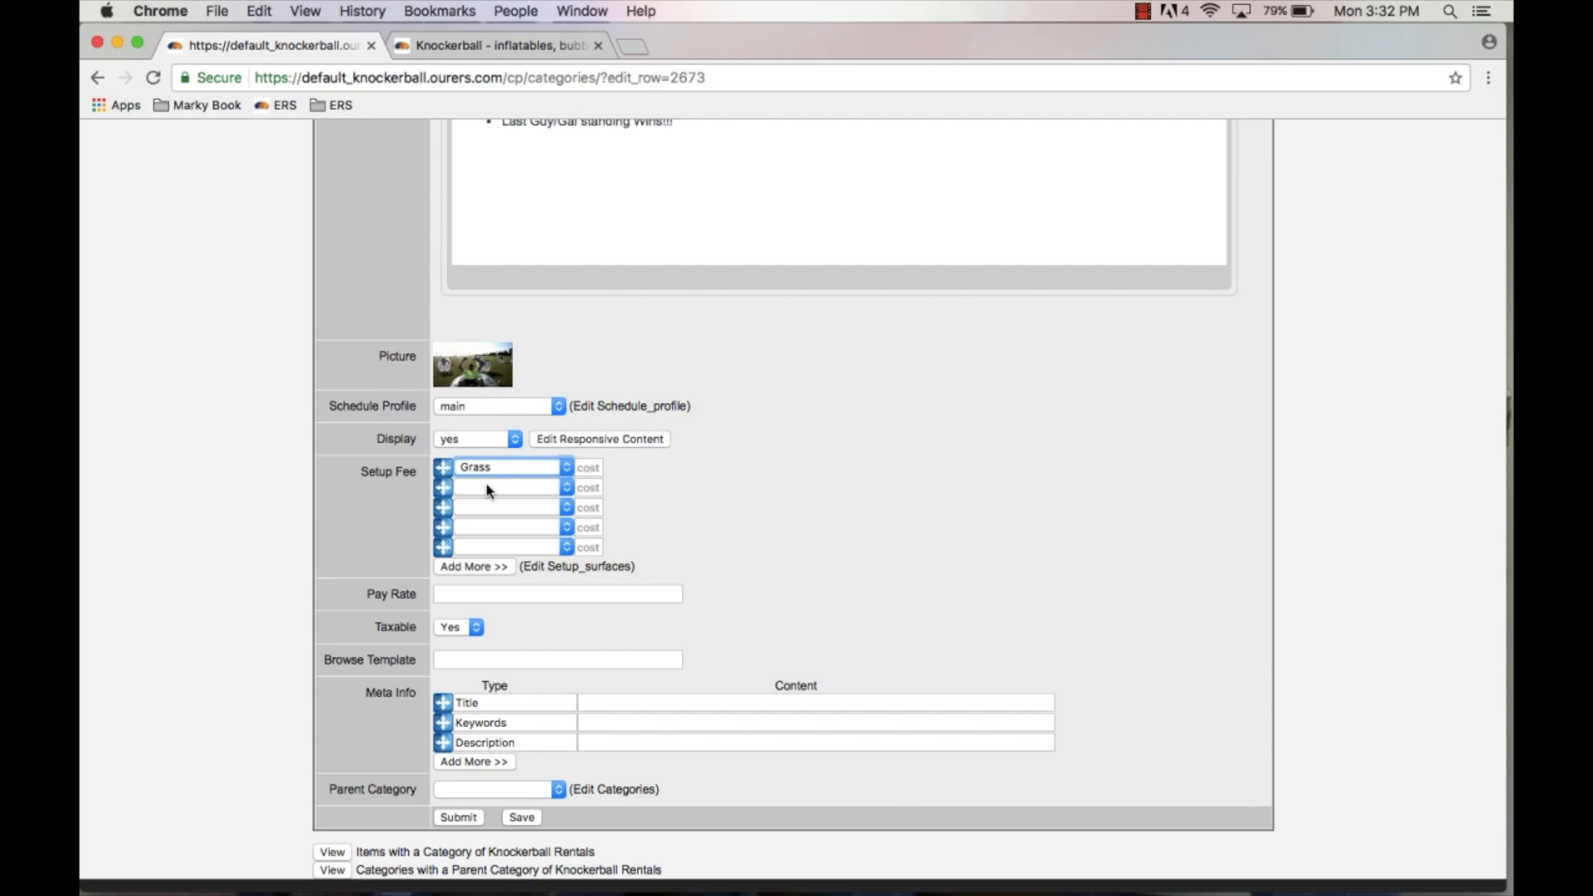
click(525, 470)
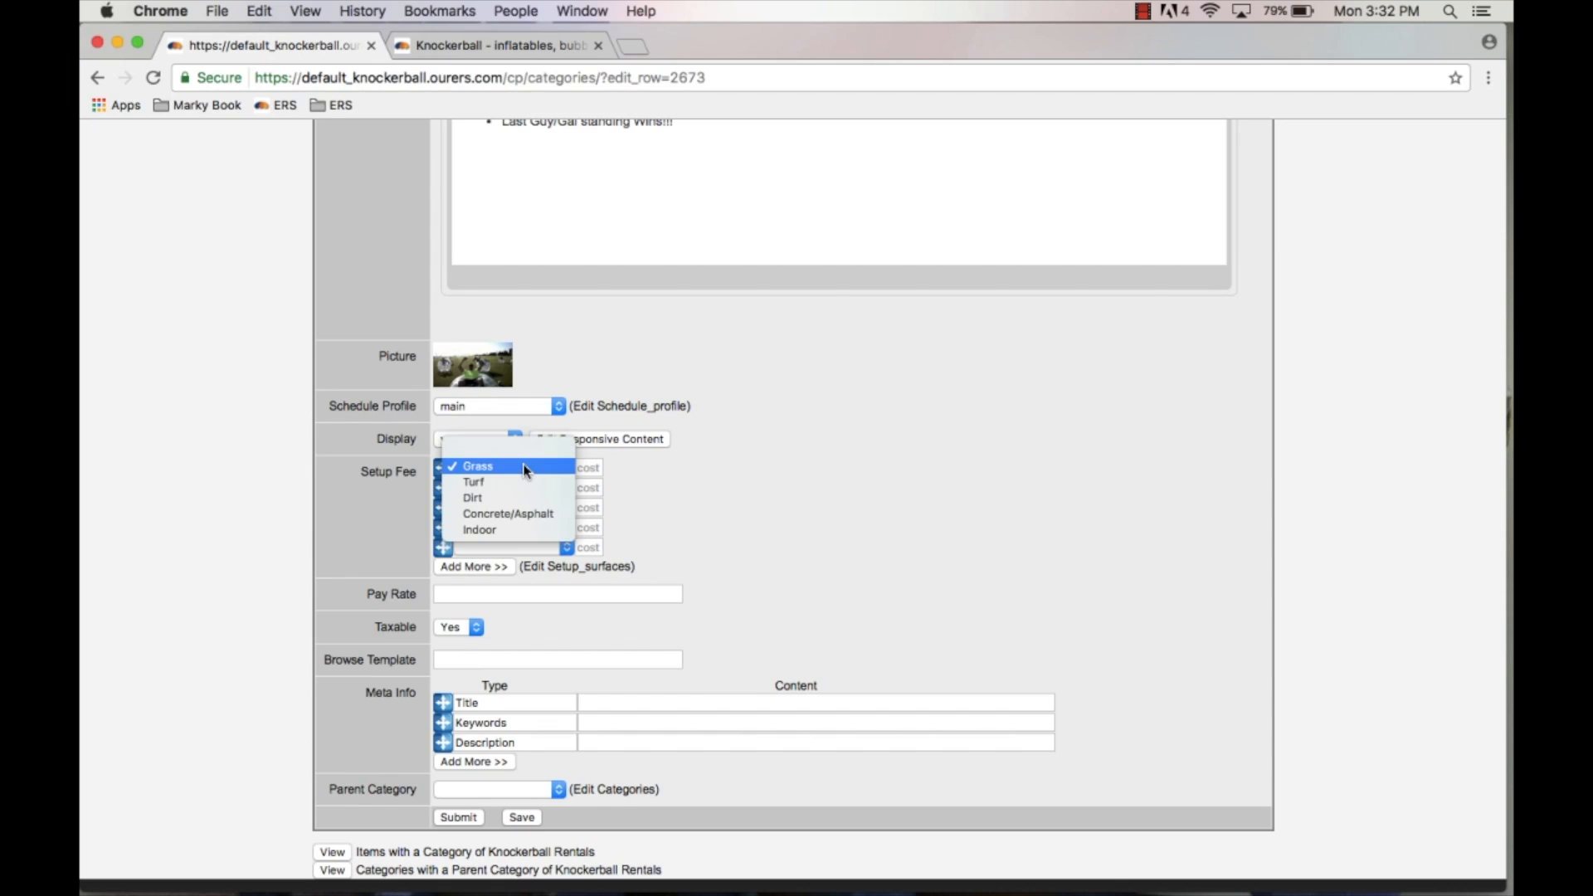
click(558, 452)
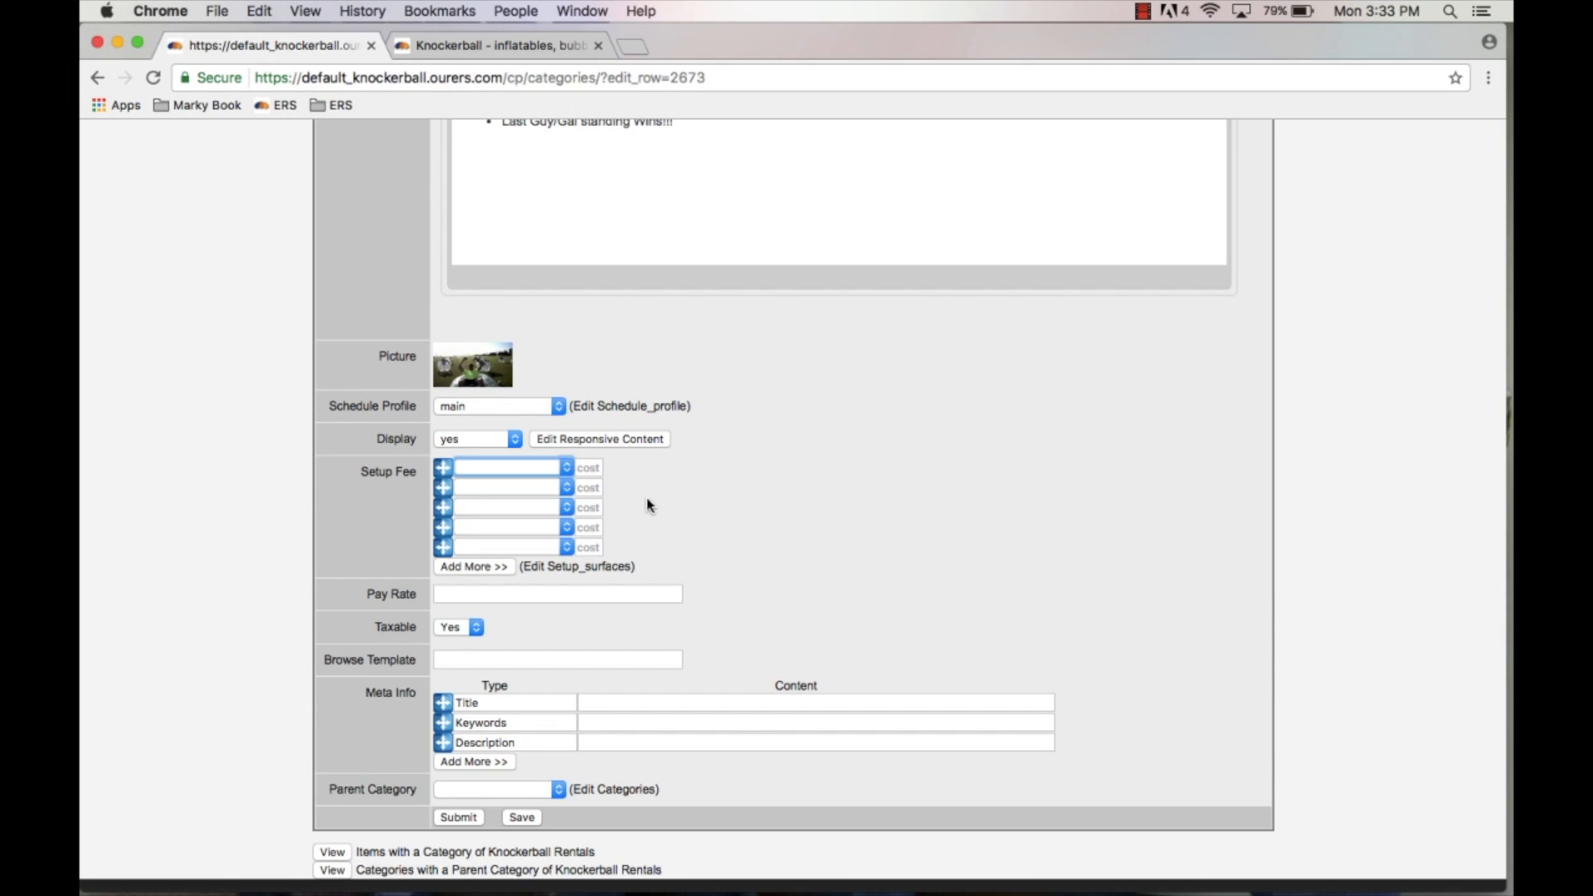
click(516, 471)
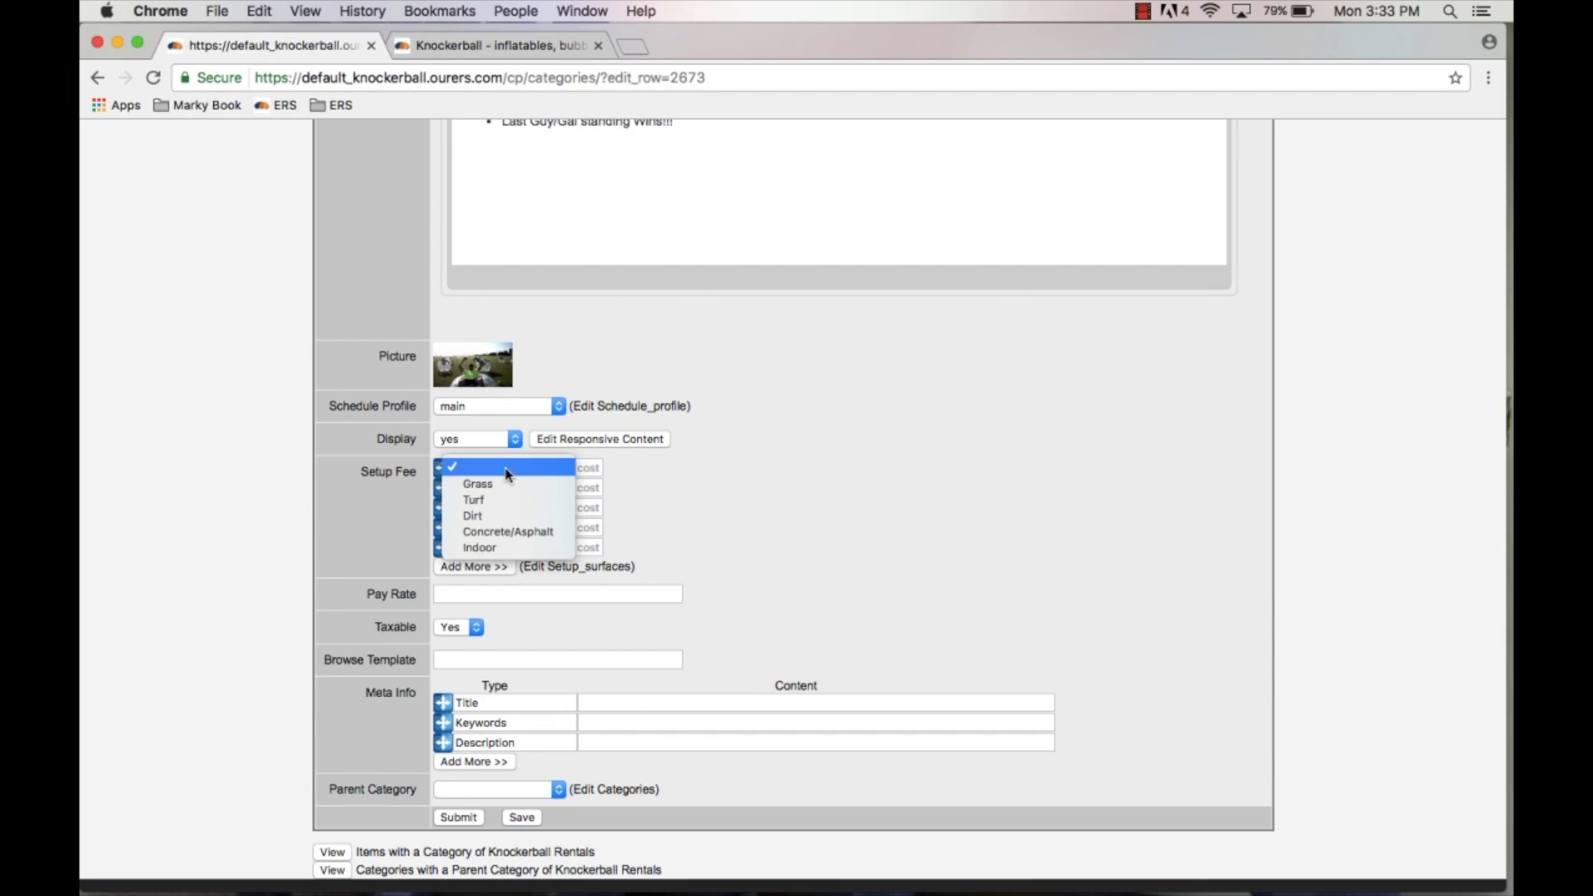
click(504, 485)
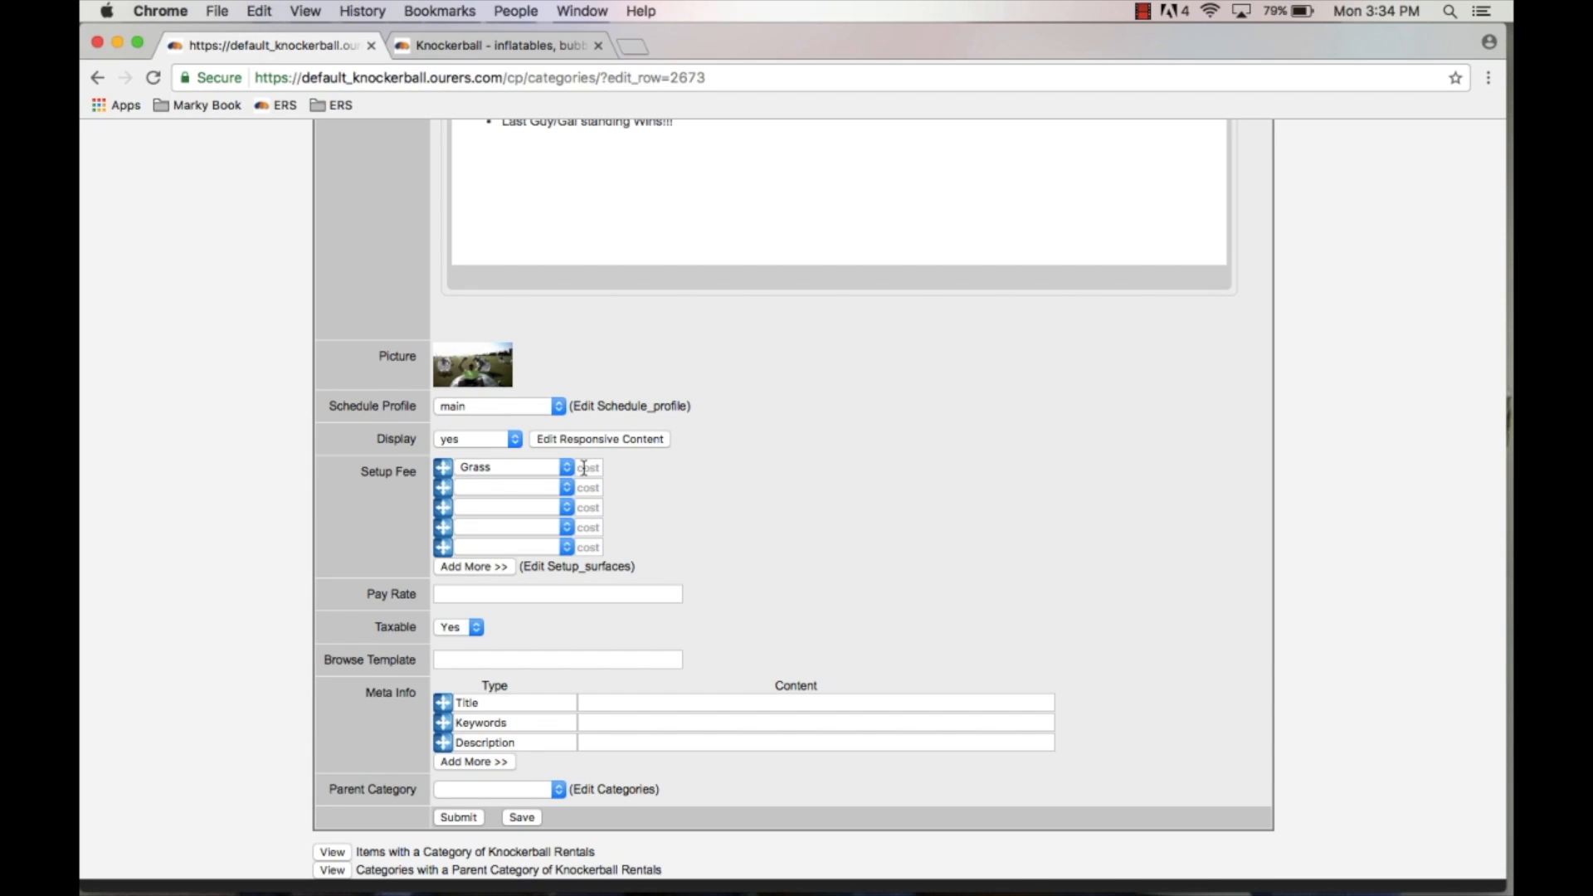
click(539, 468)
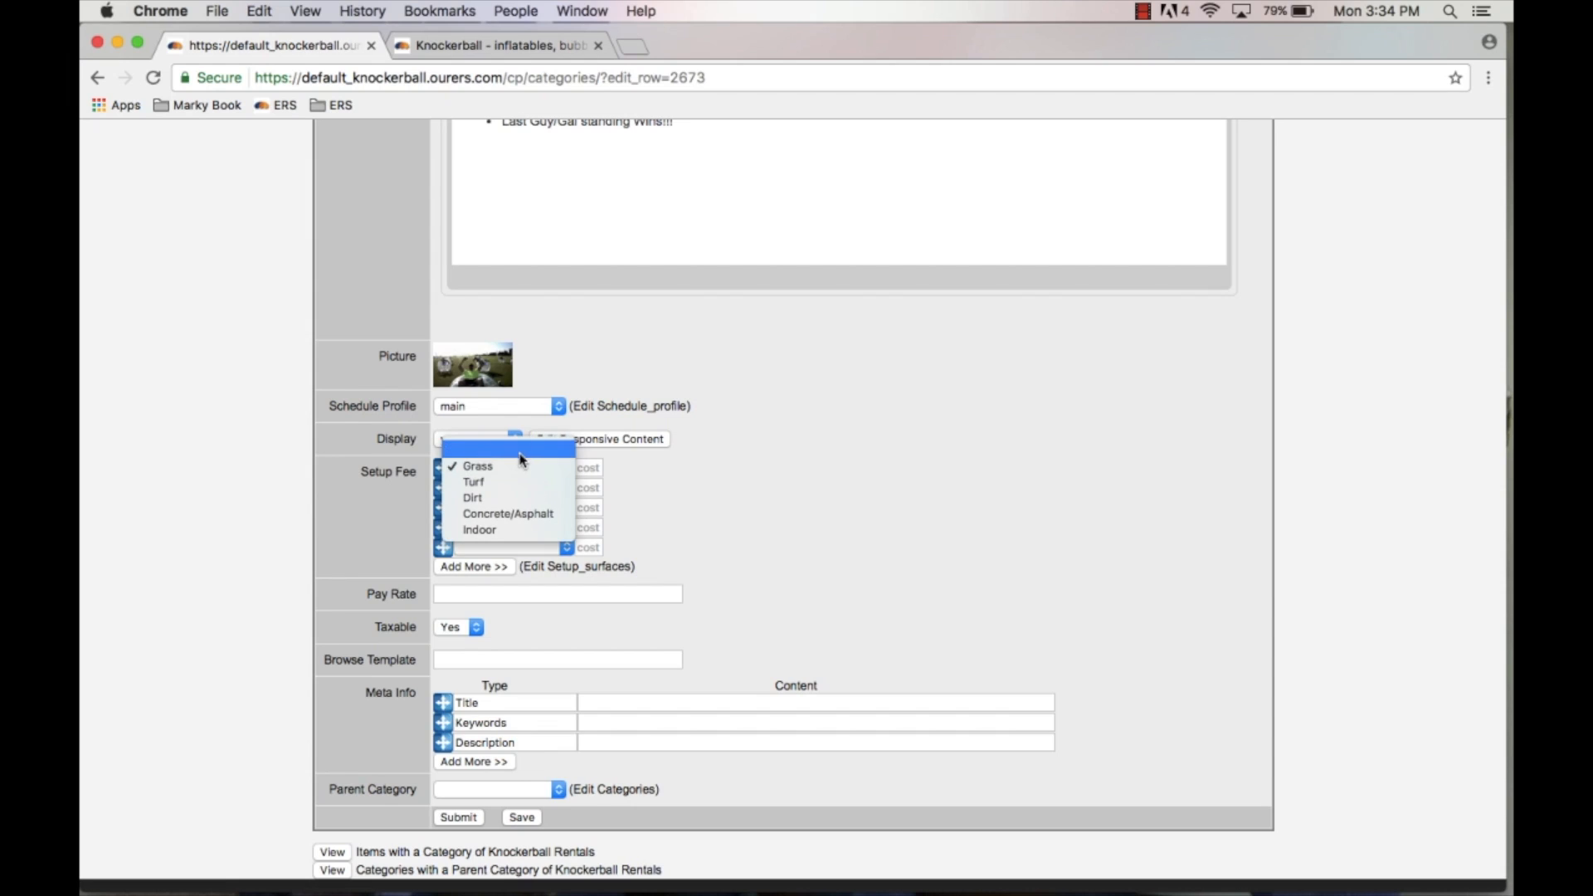
click(511, 452)
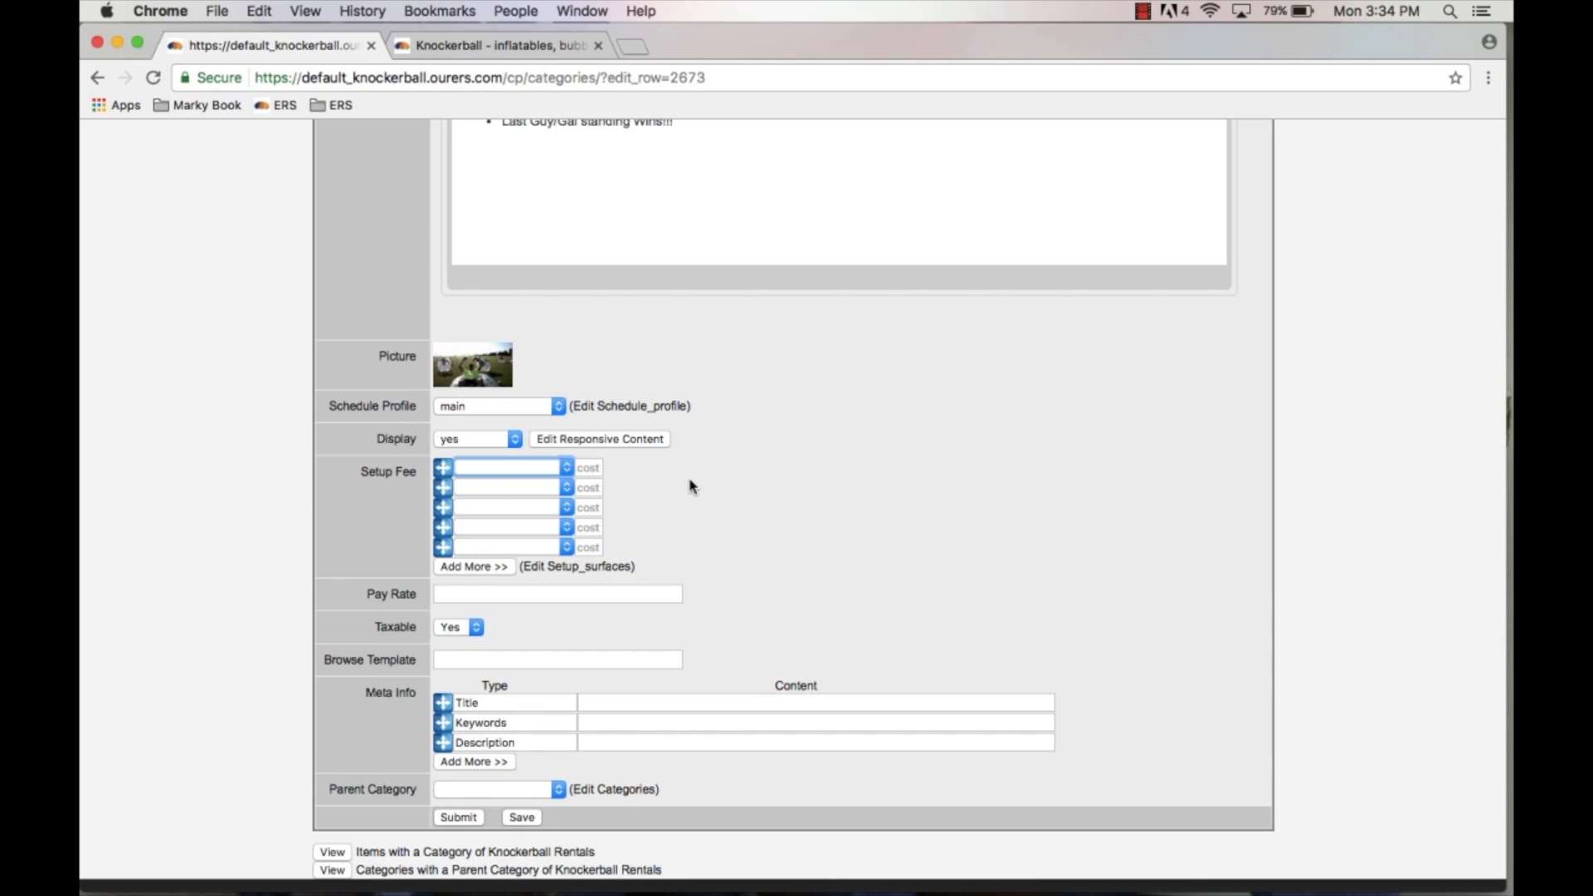
Step: Assign Grass and Dirt as the first two setup fee surfaces
click(538, 470)
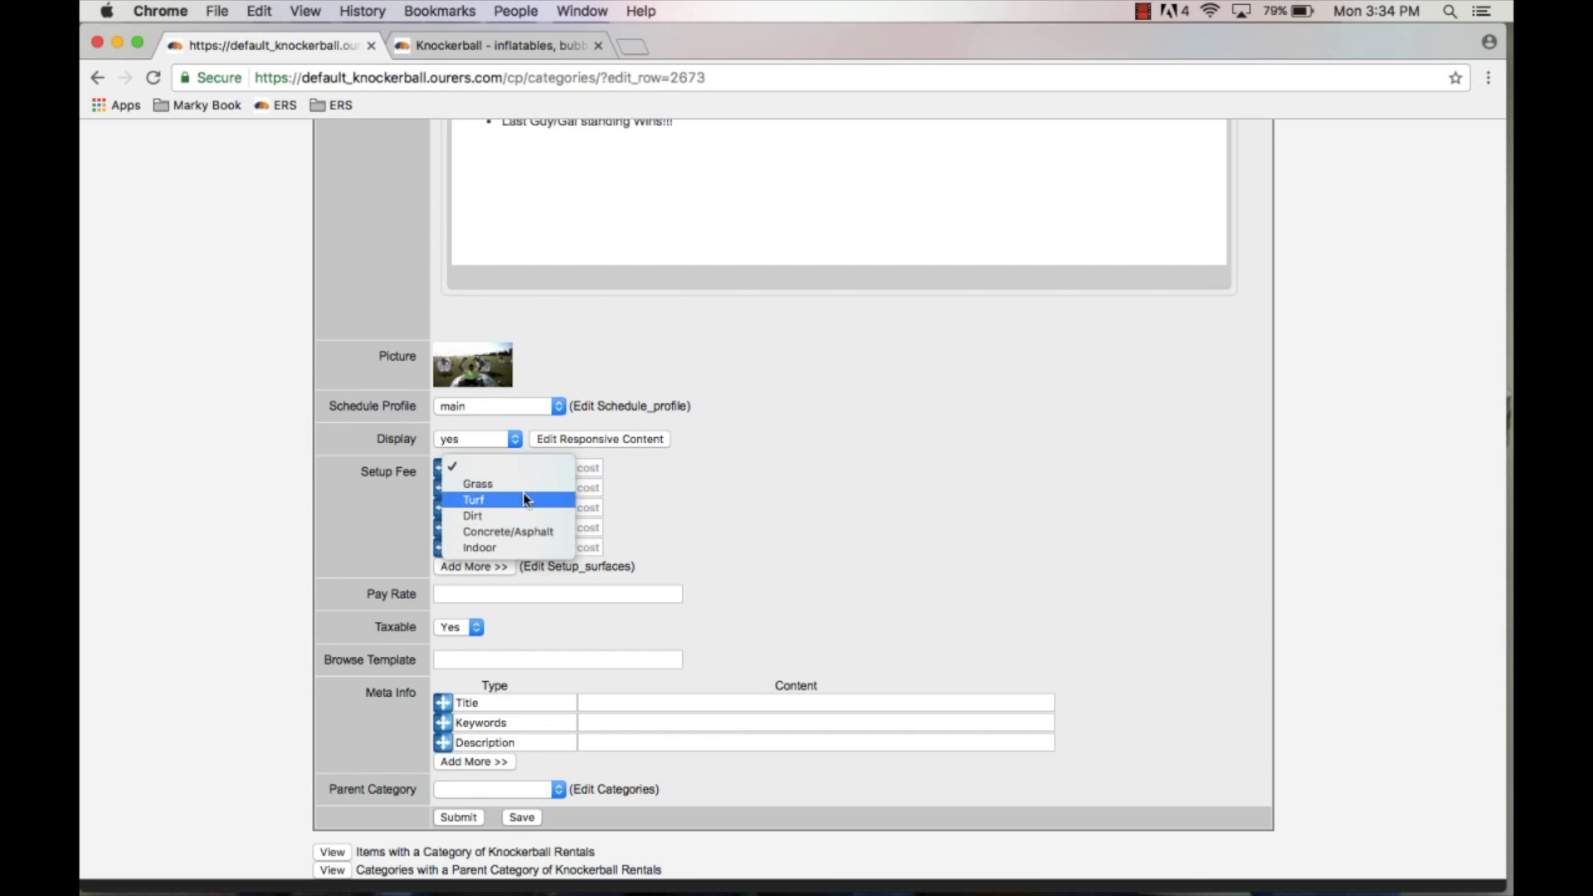
click(655, 516)
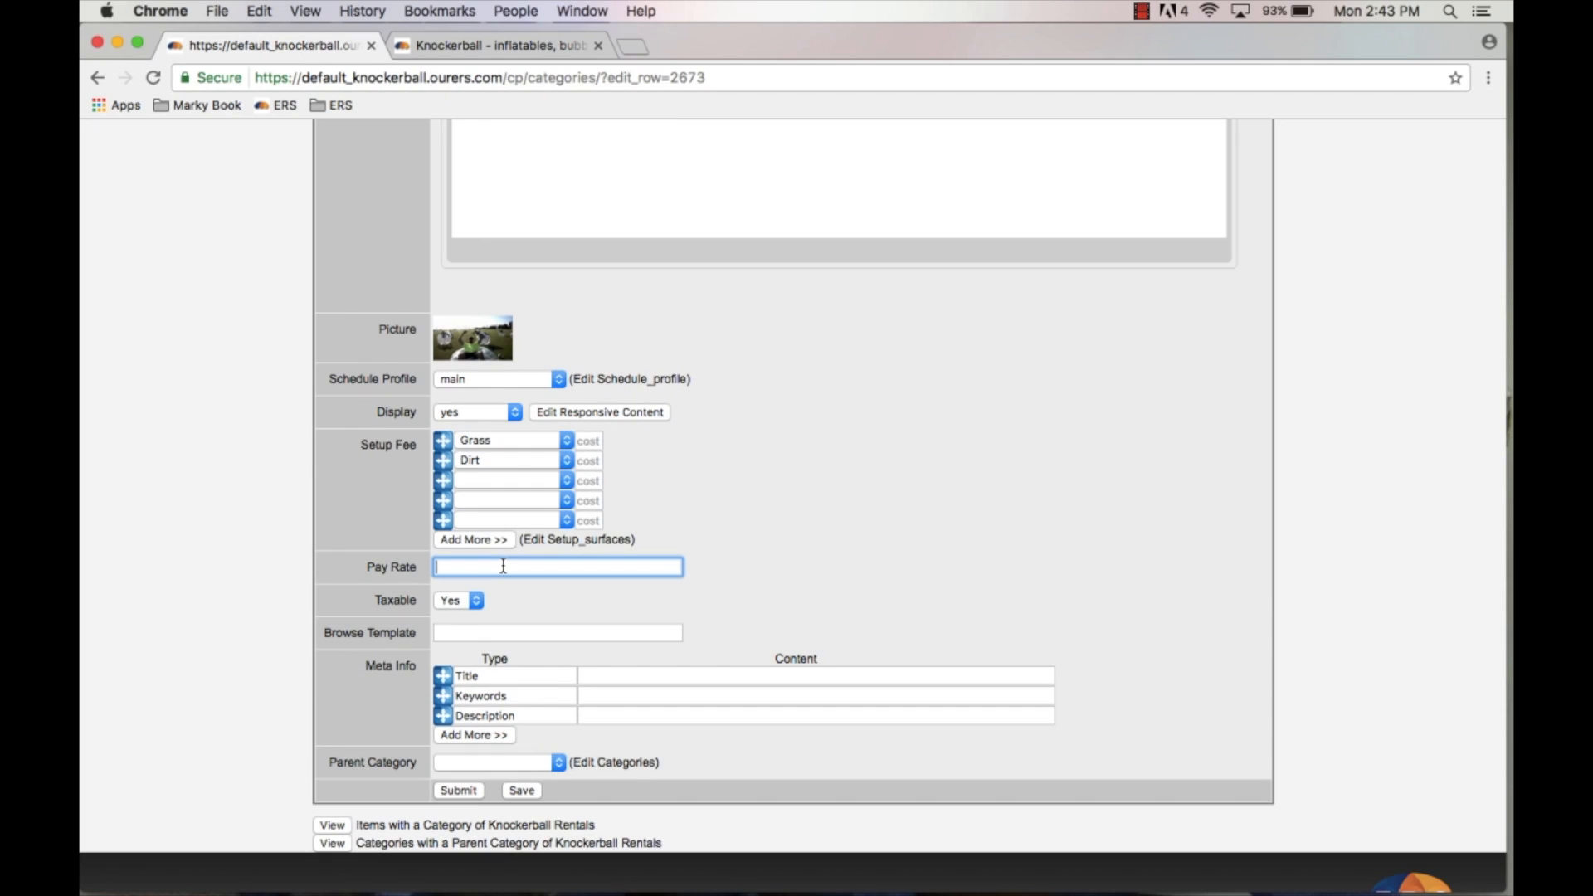
Step: Review the Taxable, Browse Template and Meta Info fields of the category form
click(477, 601)
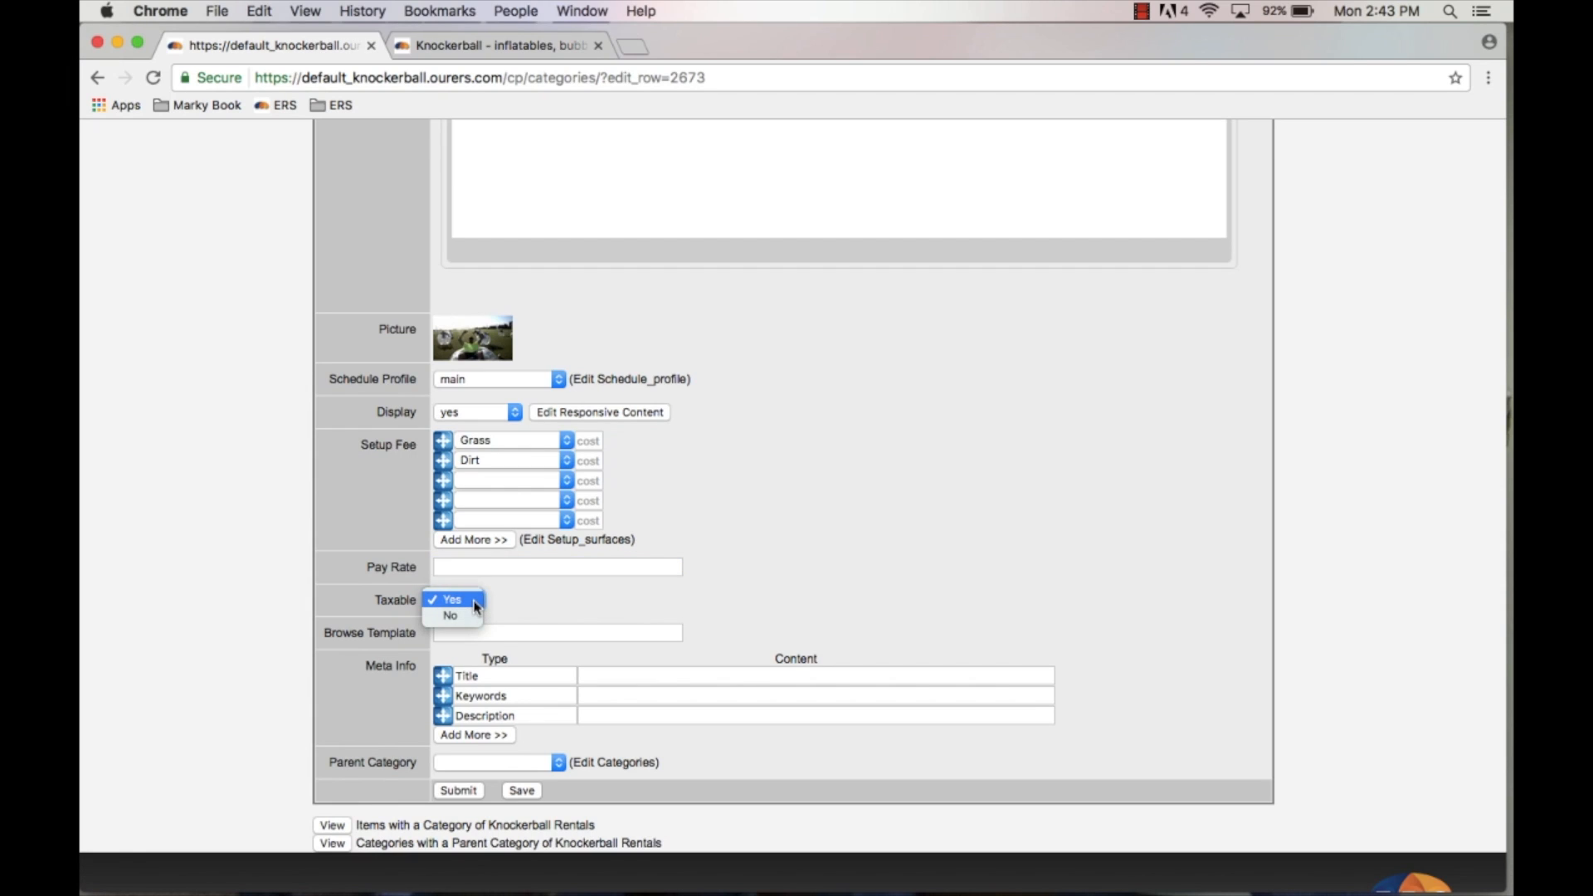
click(516, 590)
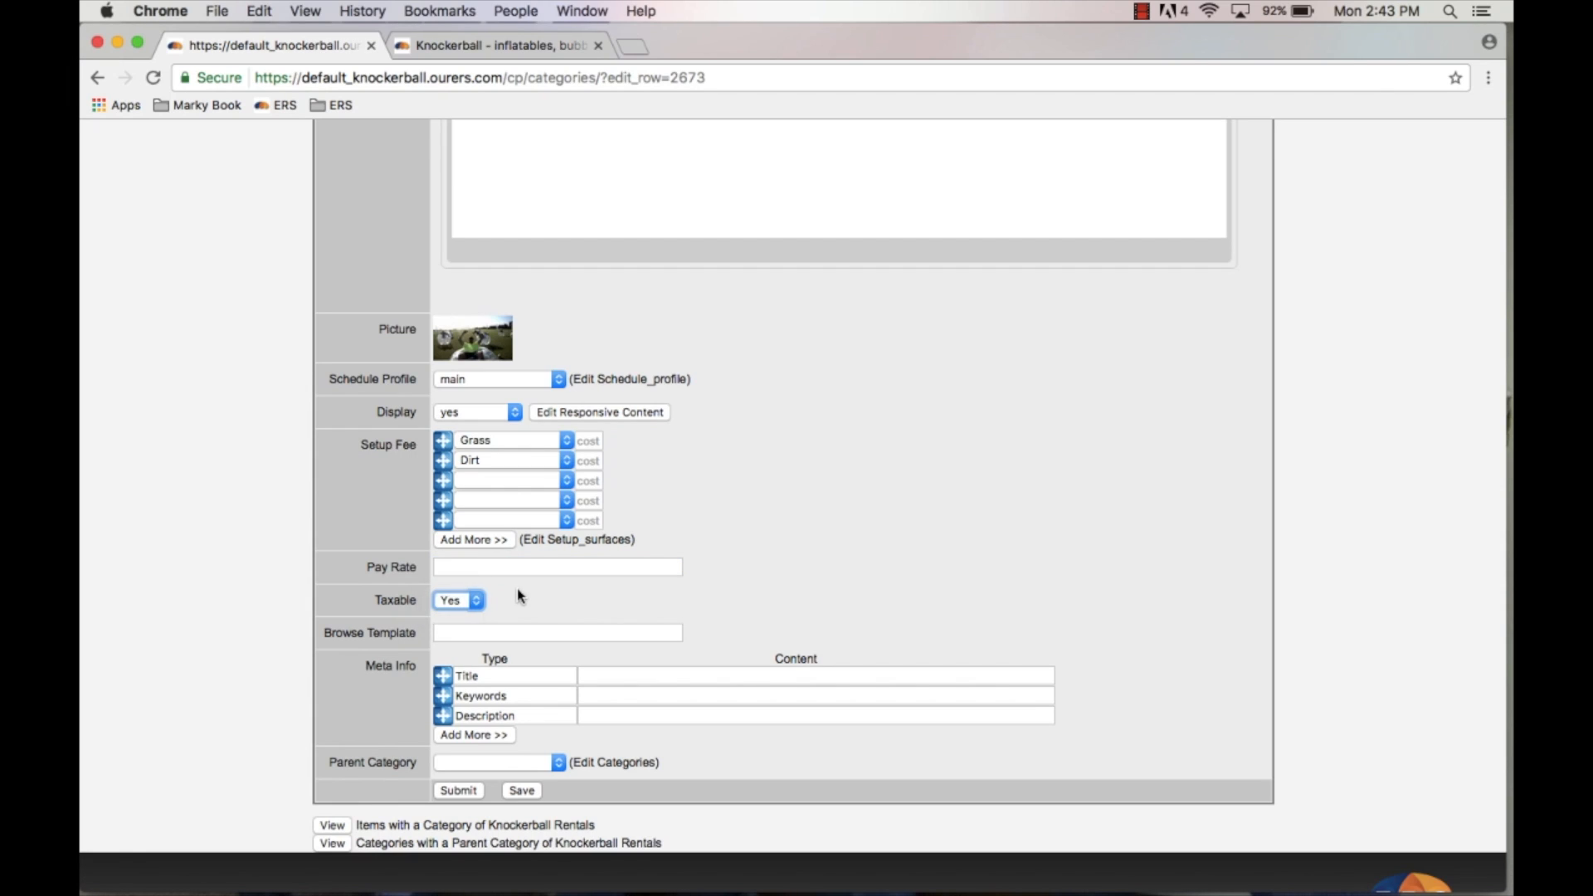
click(456, 632)
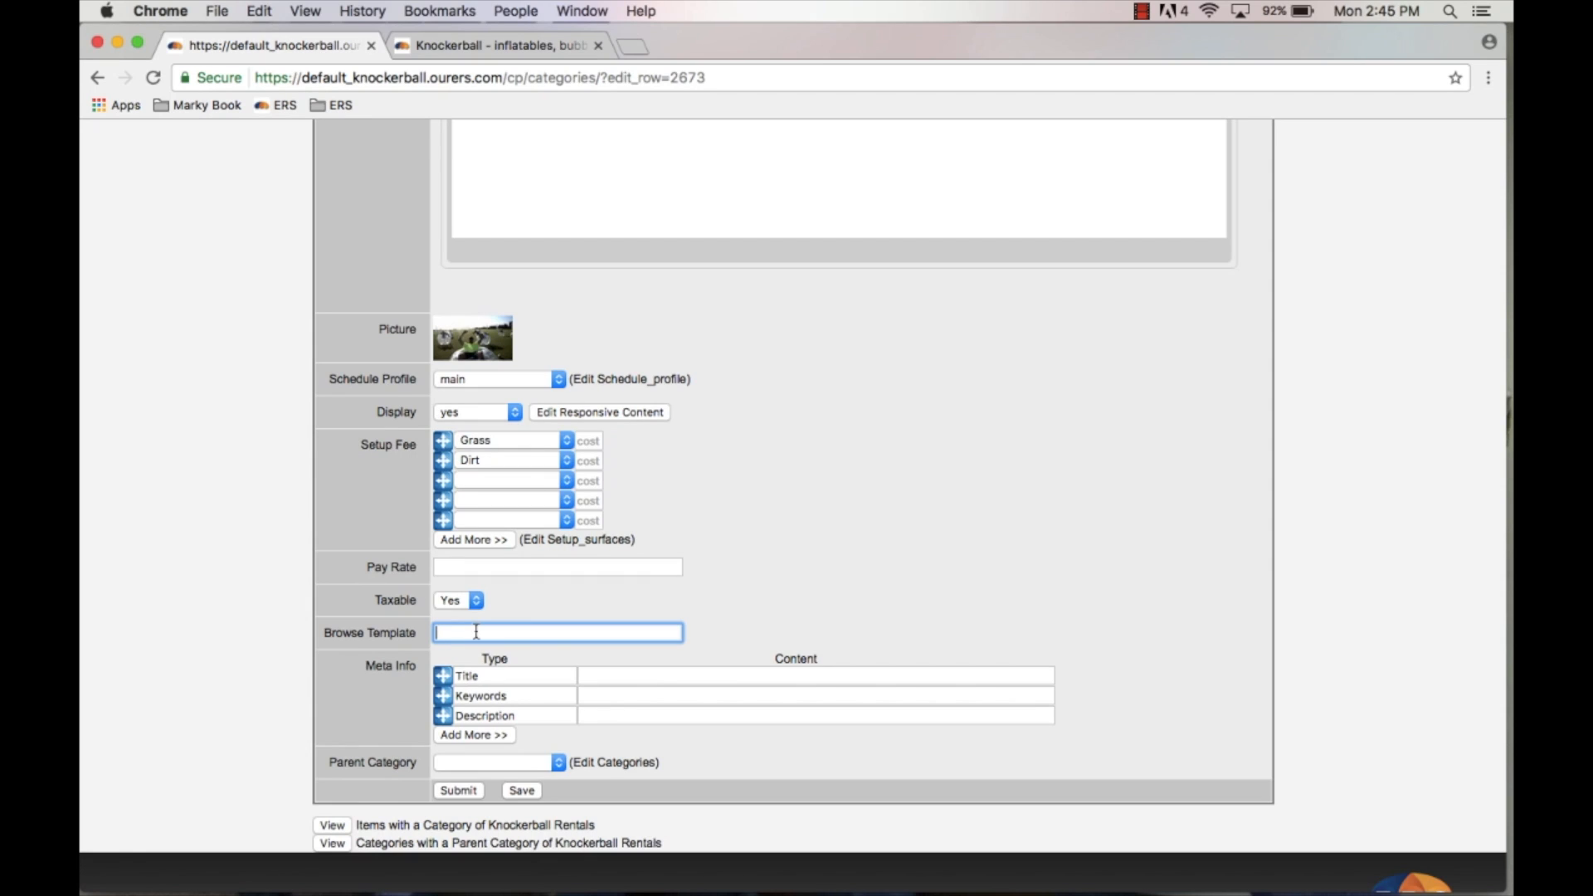
scroll(357, 705, down, 2)
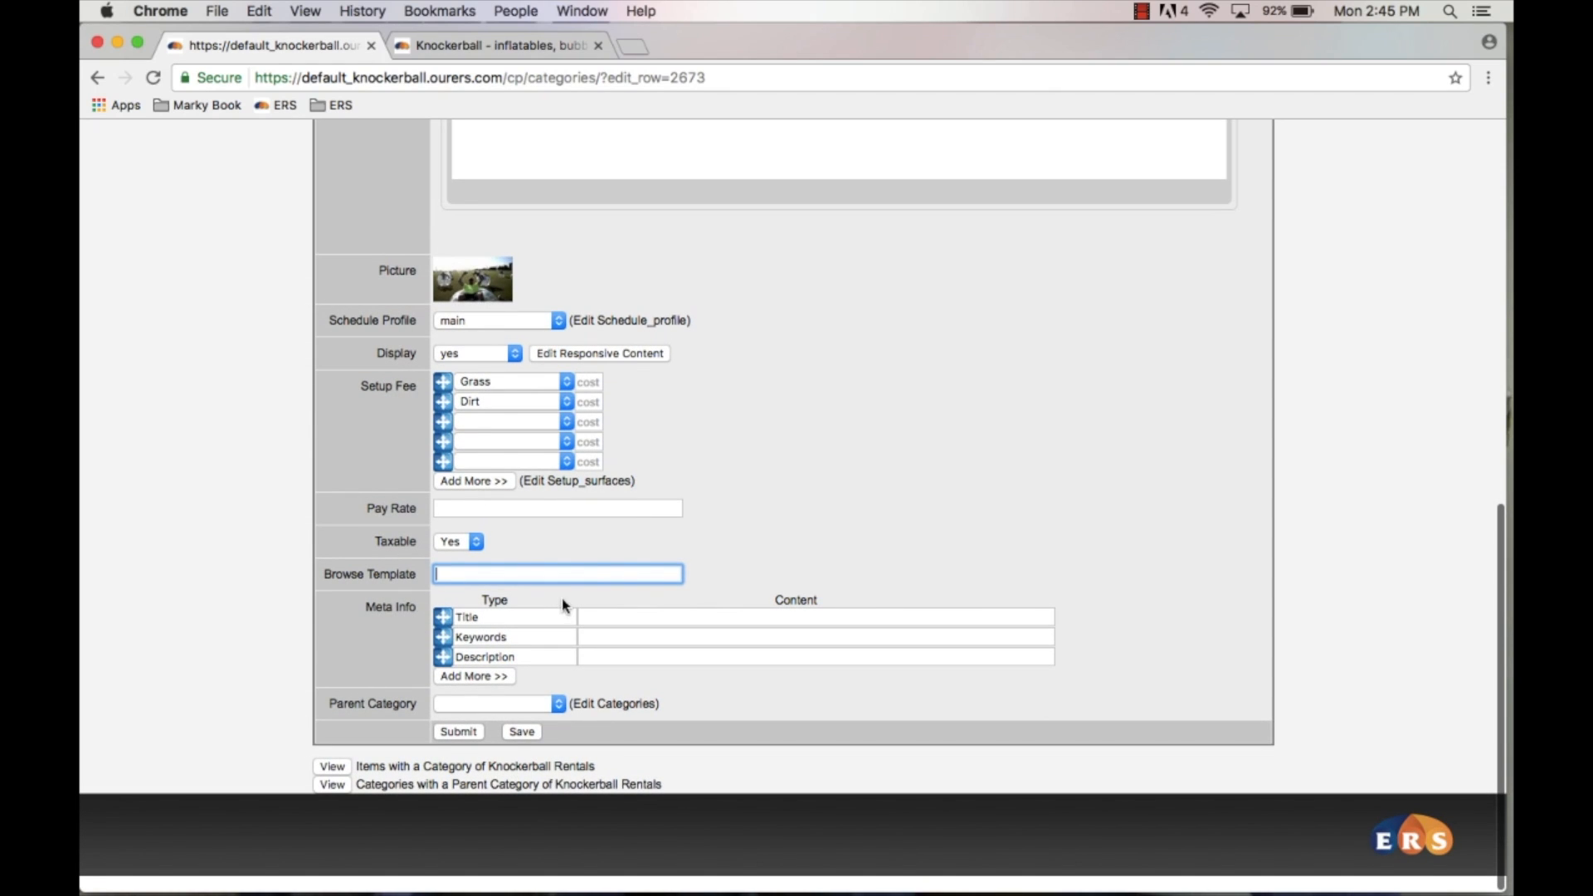
click(592, 657)
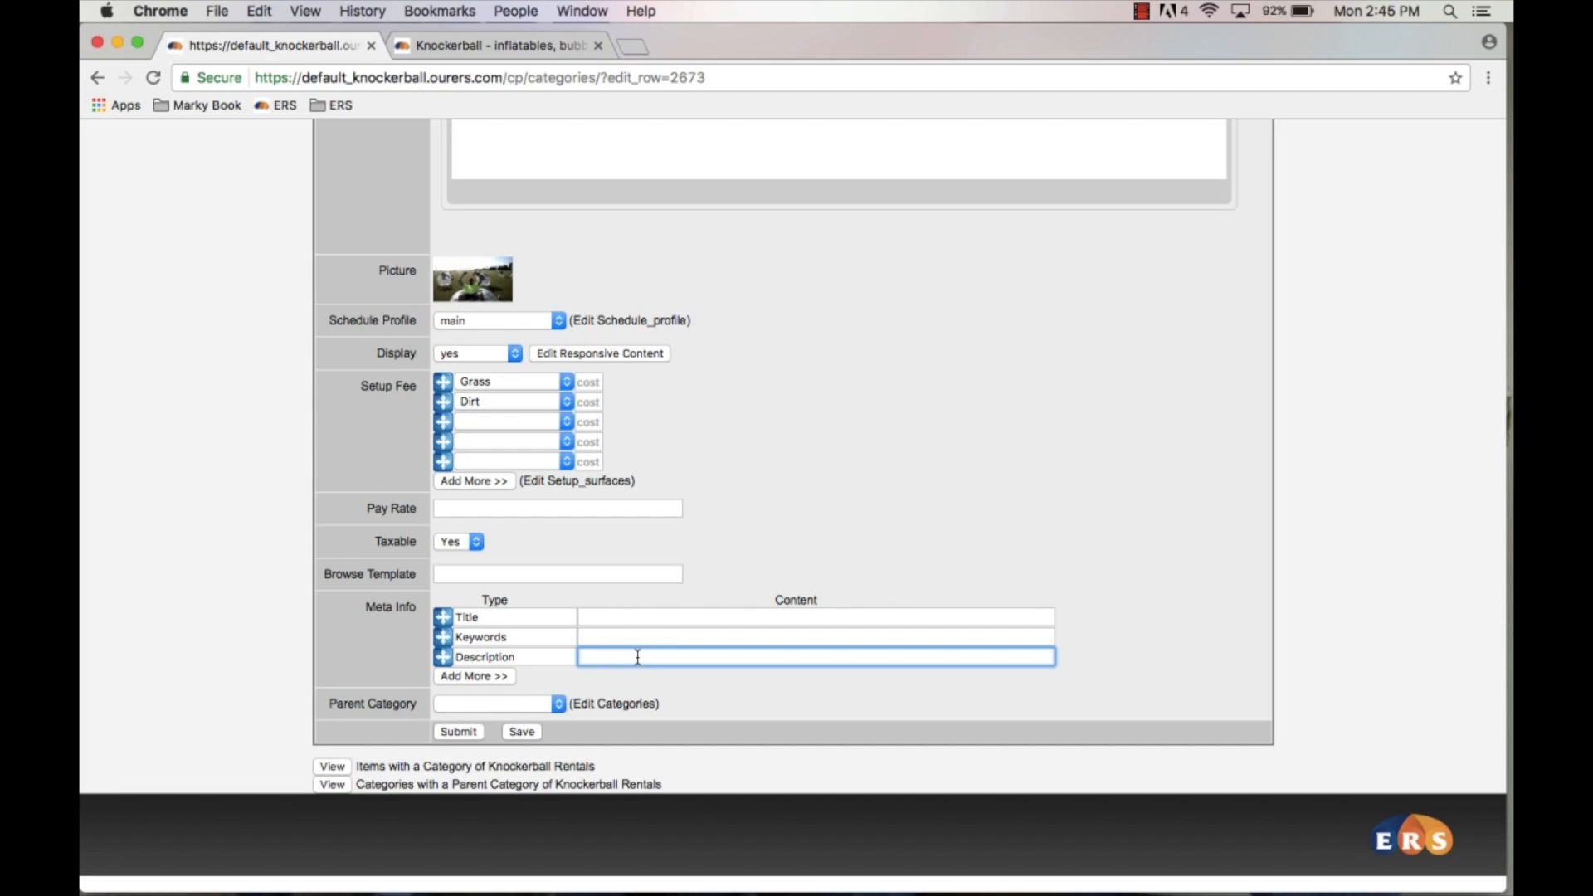
scroll(639, 656, up, 5)
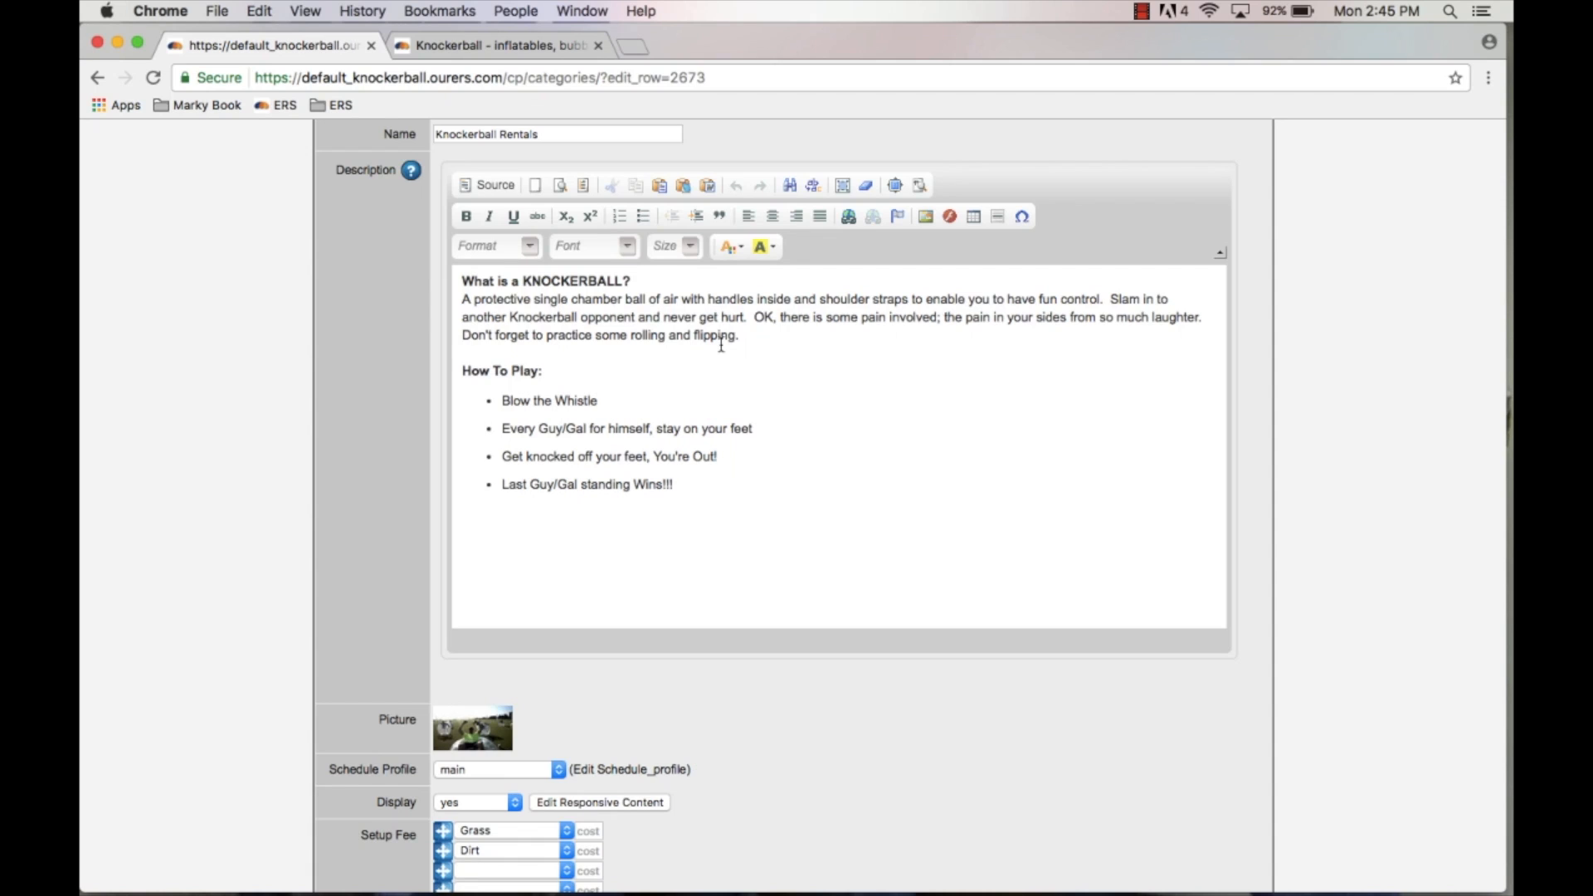
scroll(721, 345, down, 5)
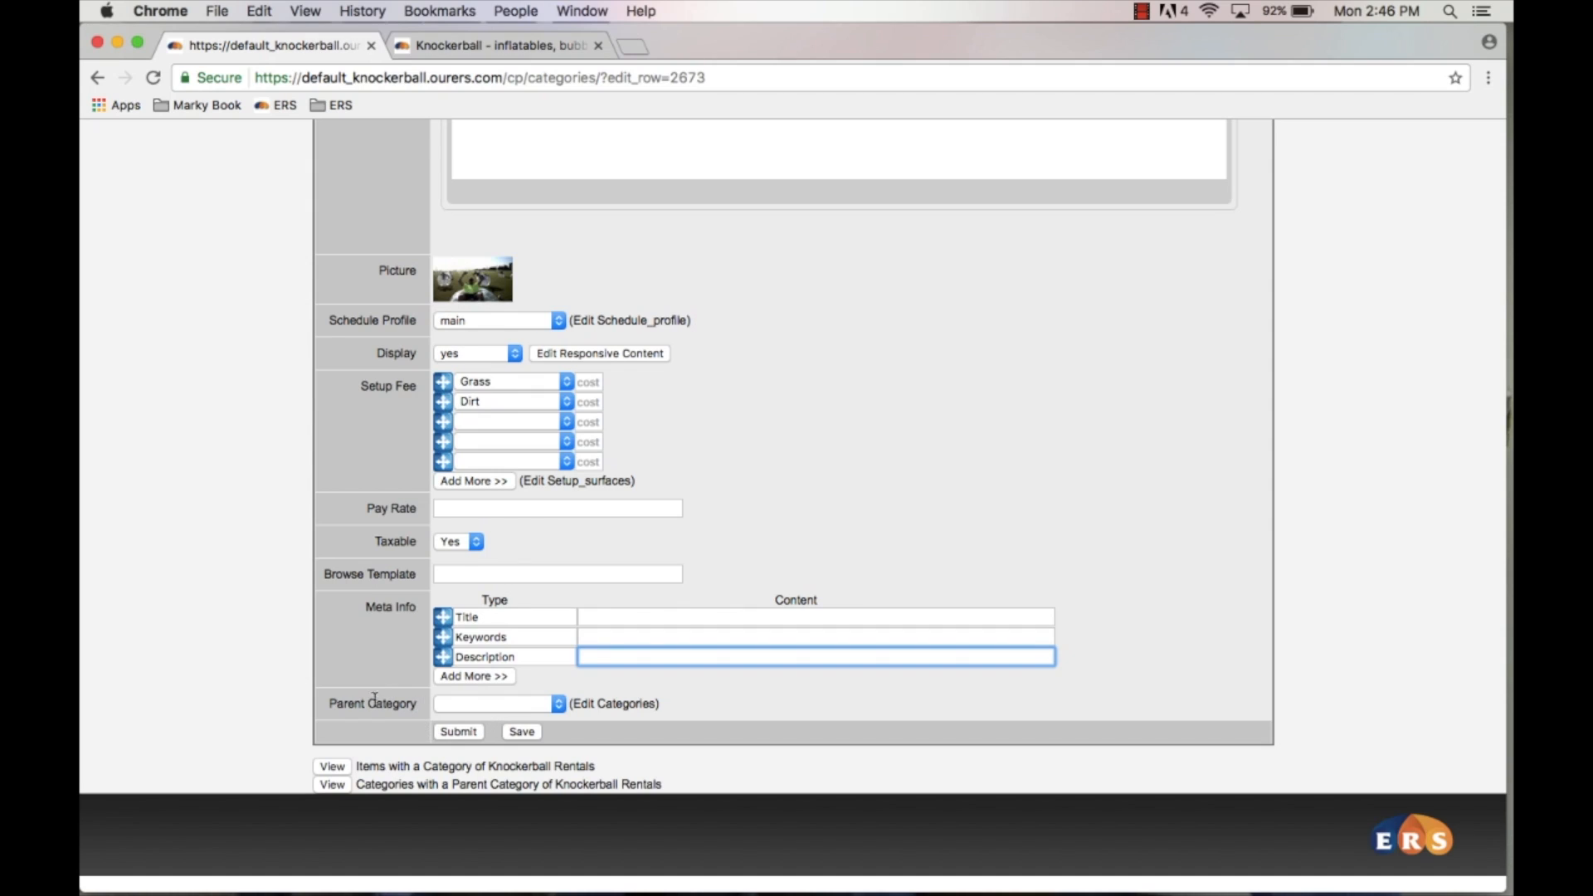
Step: Open the Parent Category list to review its options, leaving the parent category blank
click(496, 704)
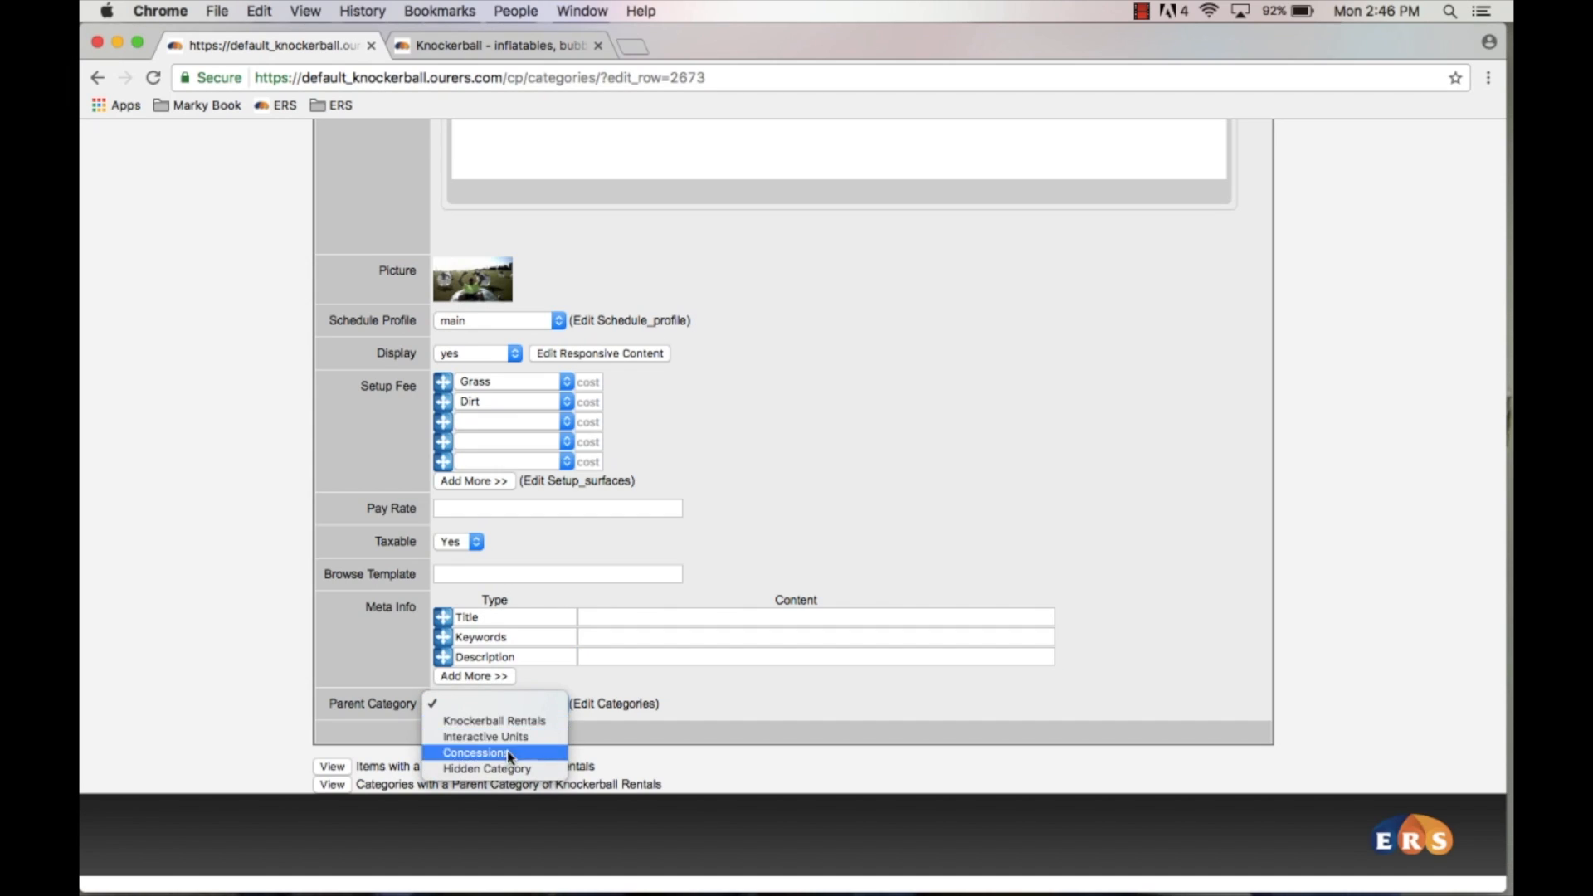
click(707, 695)
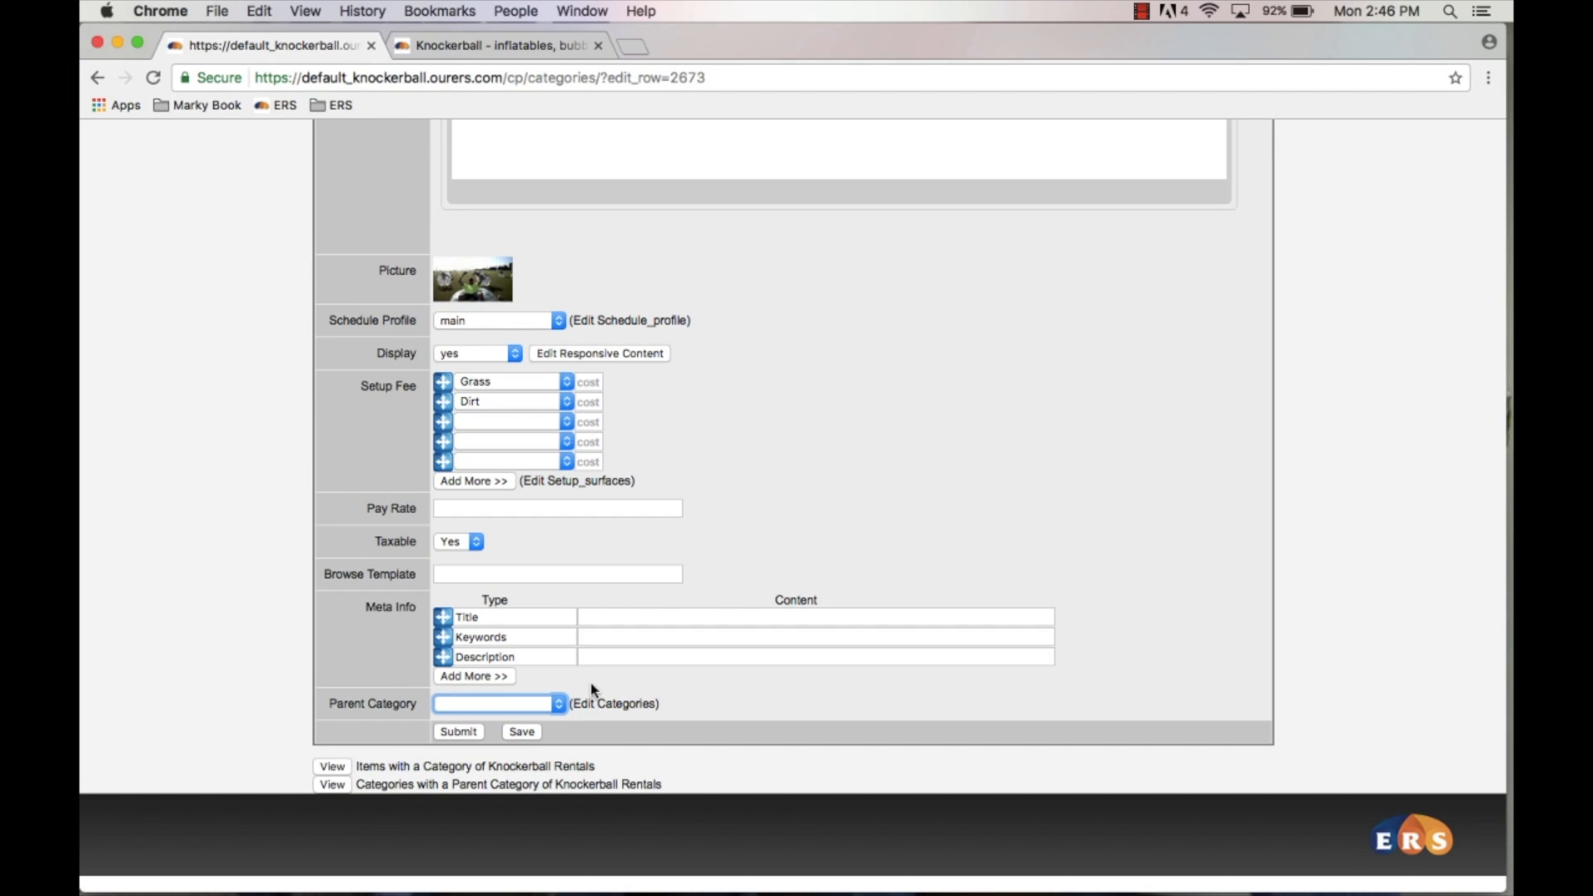
click(527, 707)
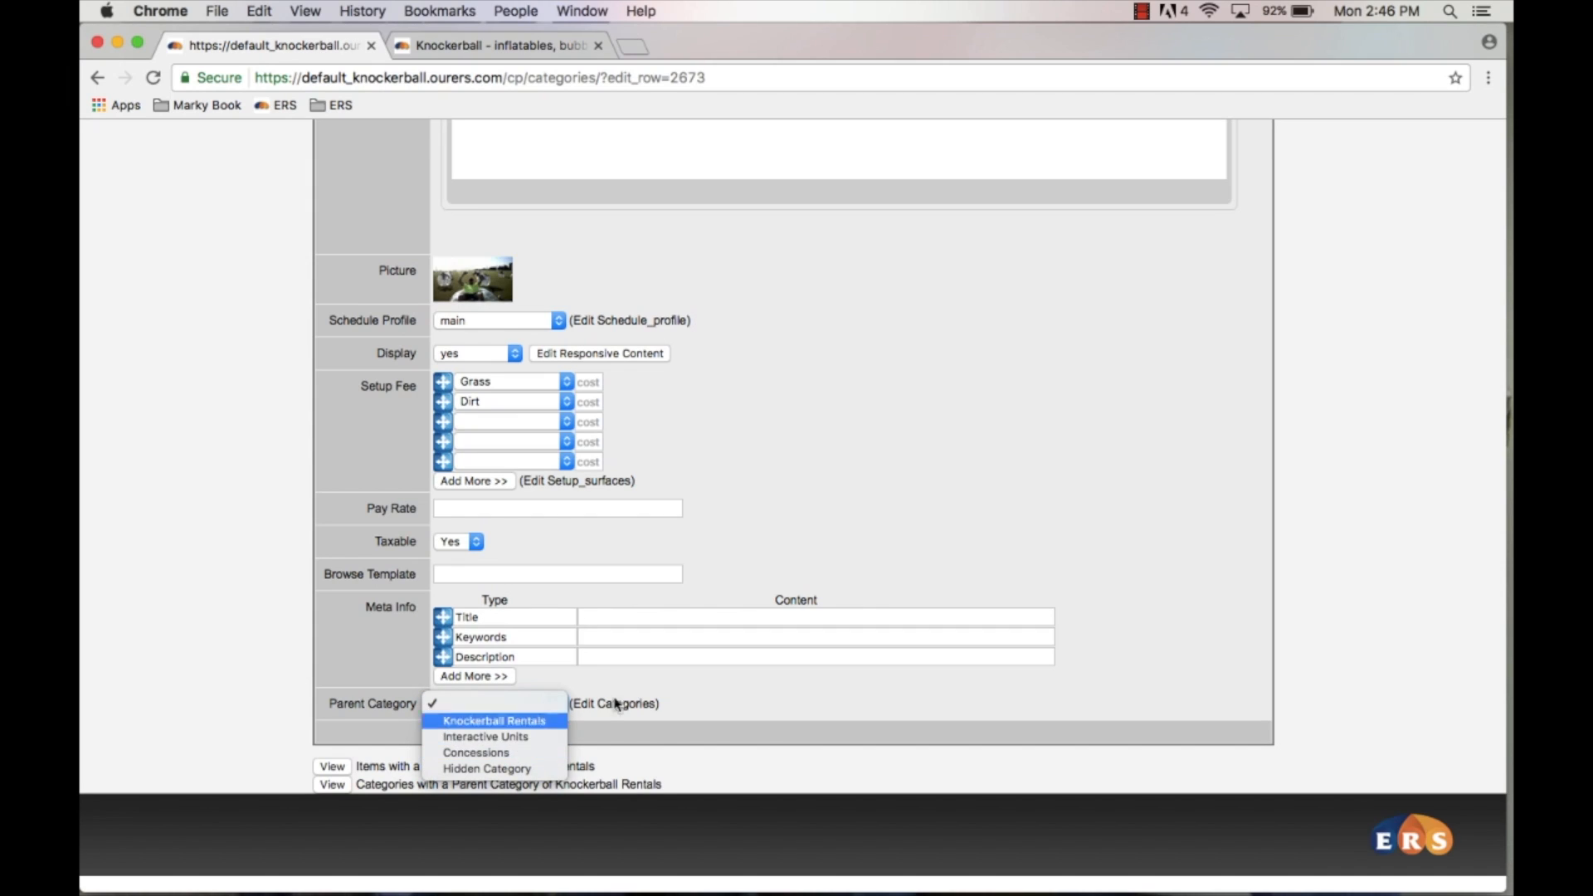
click(720, 687)
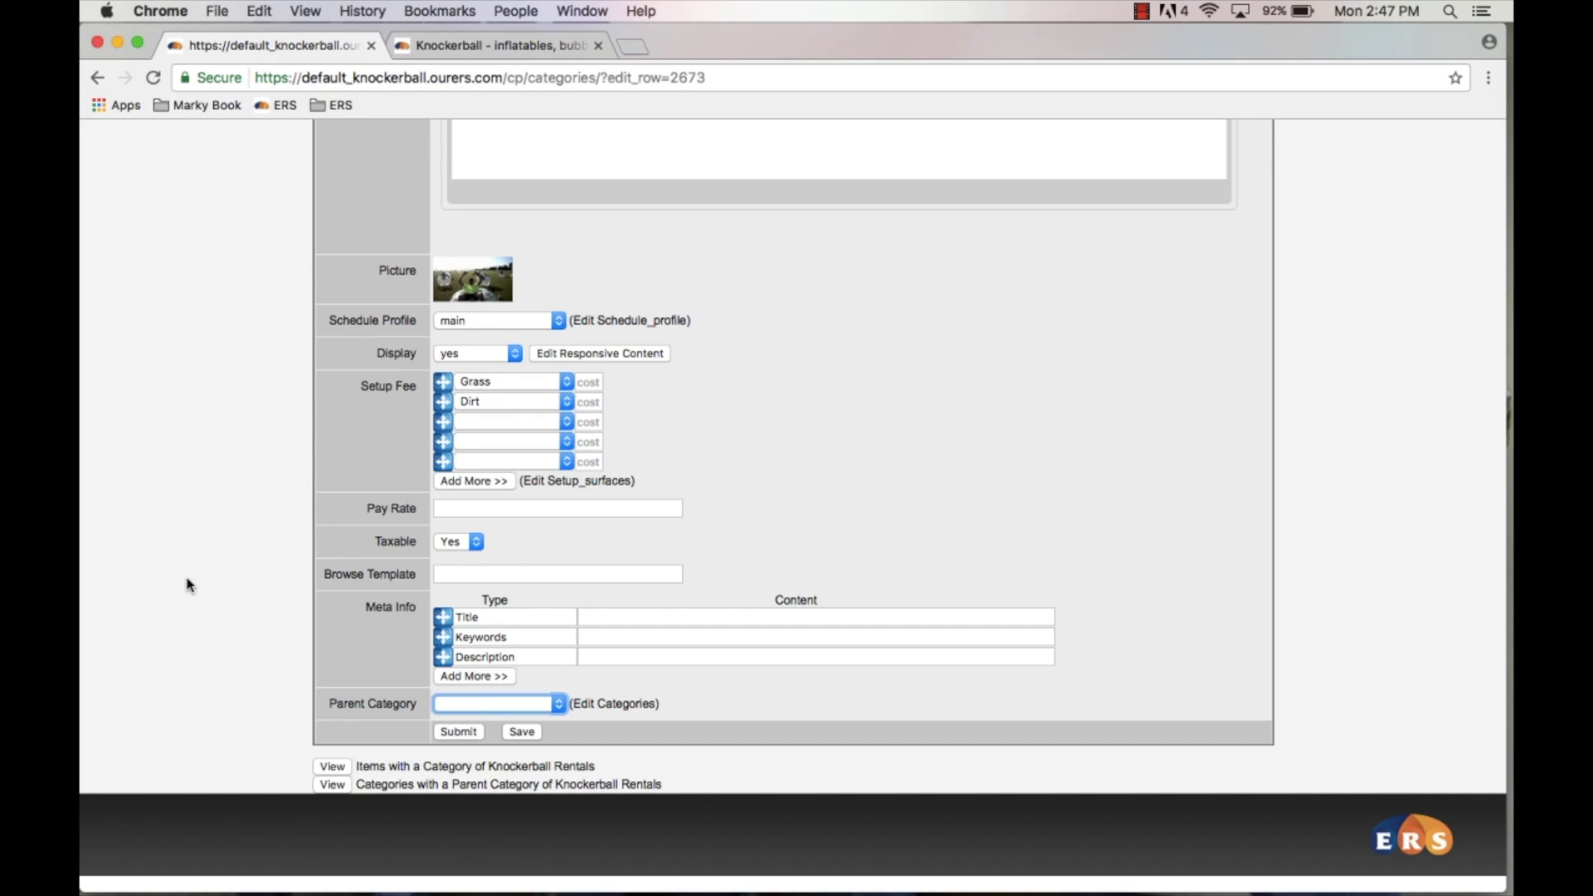
Step: Open the Items list under Products
scroll(189, 585, up, 10)
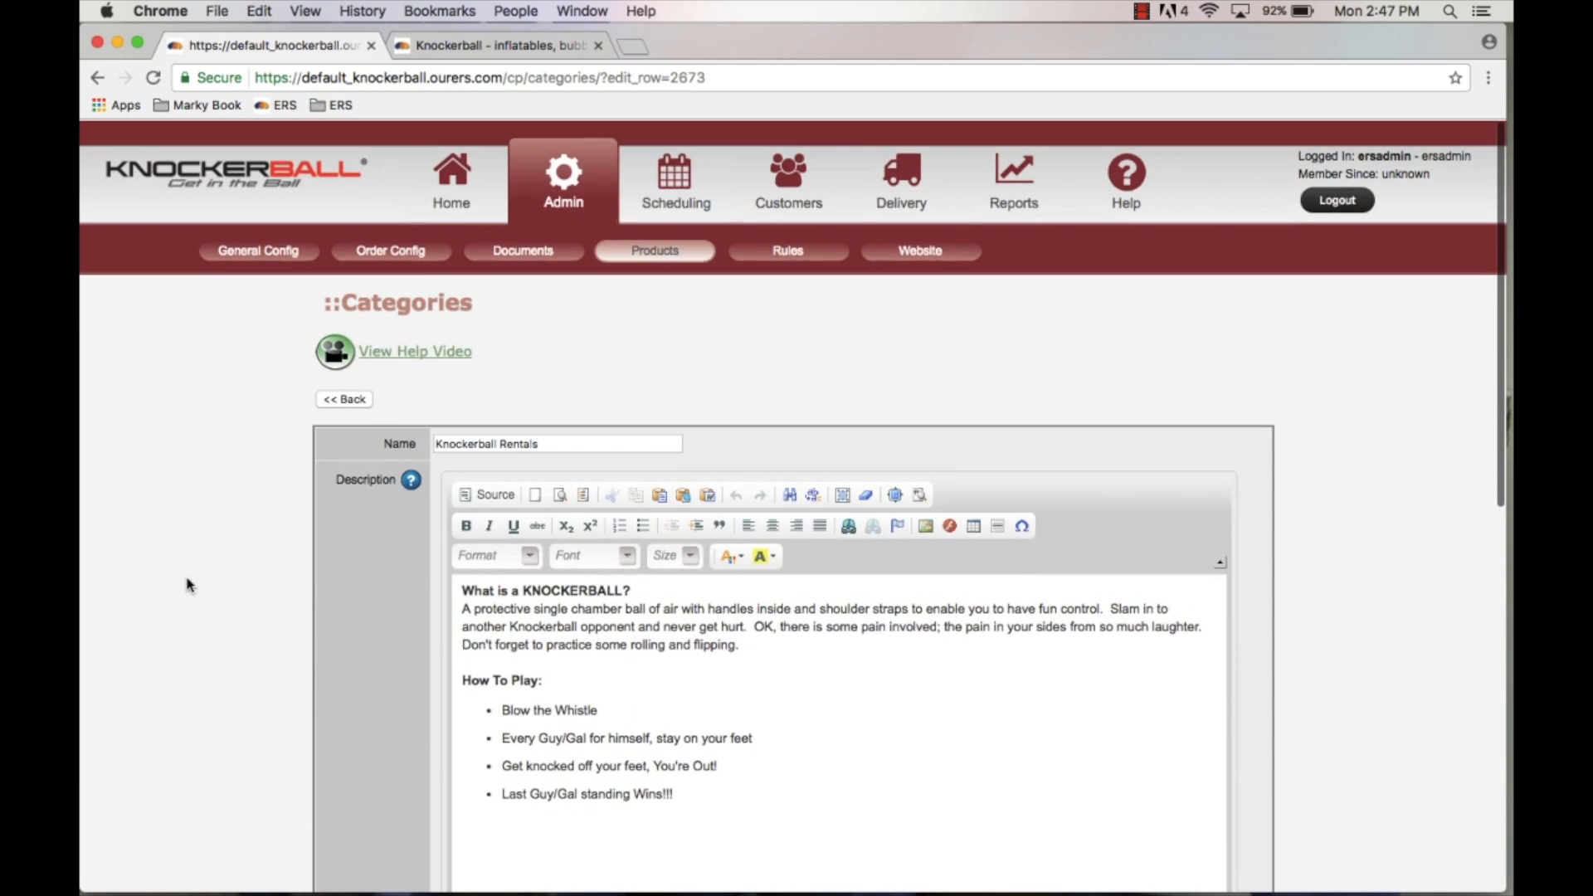
scroll(189, 585, down, 2)
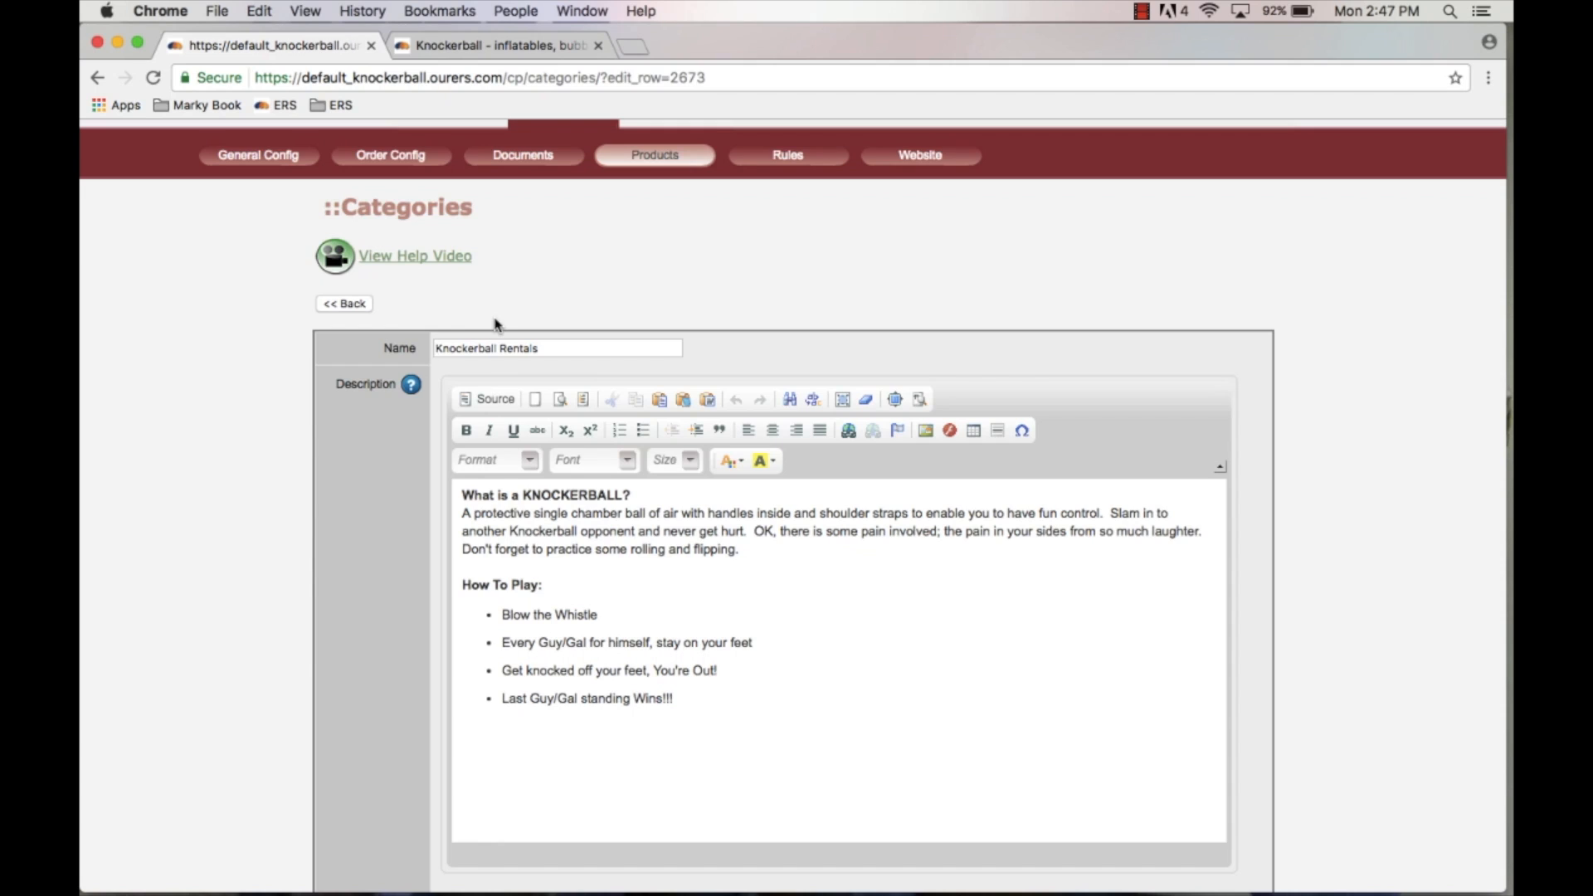
scroll(496, 323, up, 2)
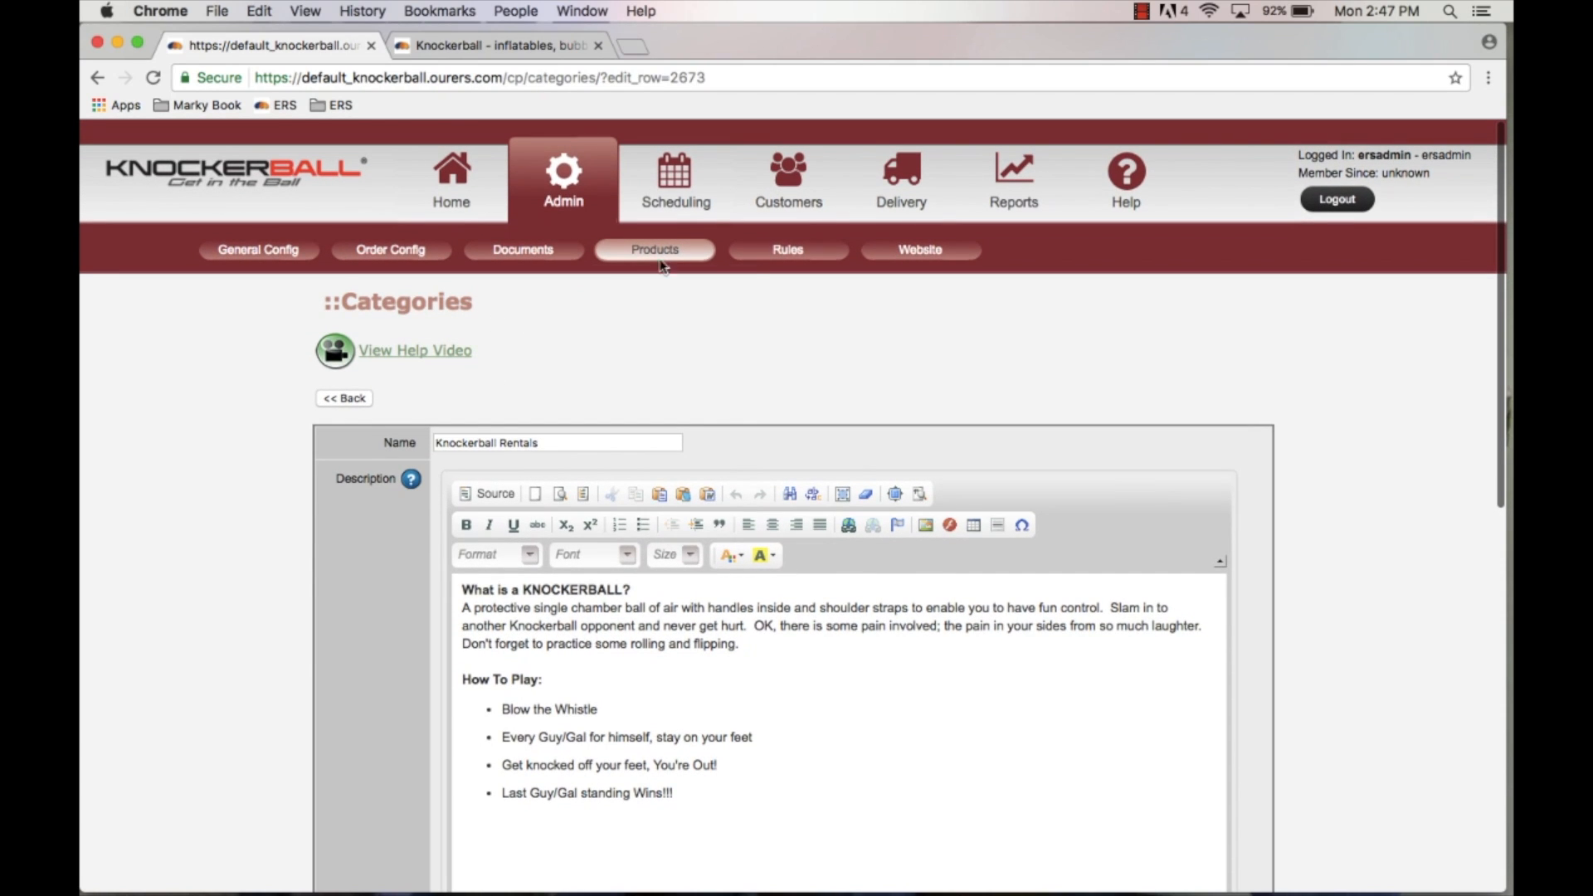
mouse_move(662, 254)
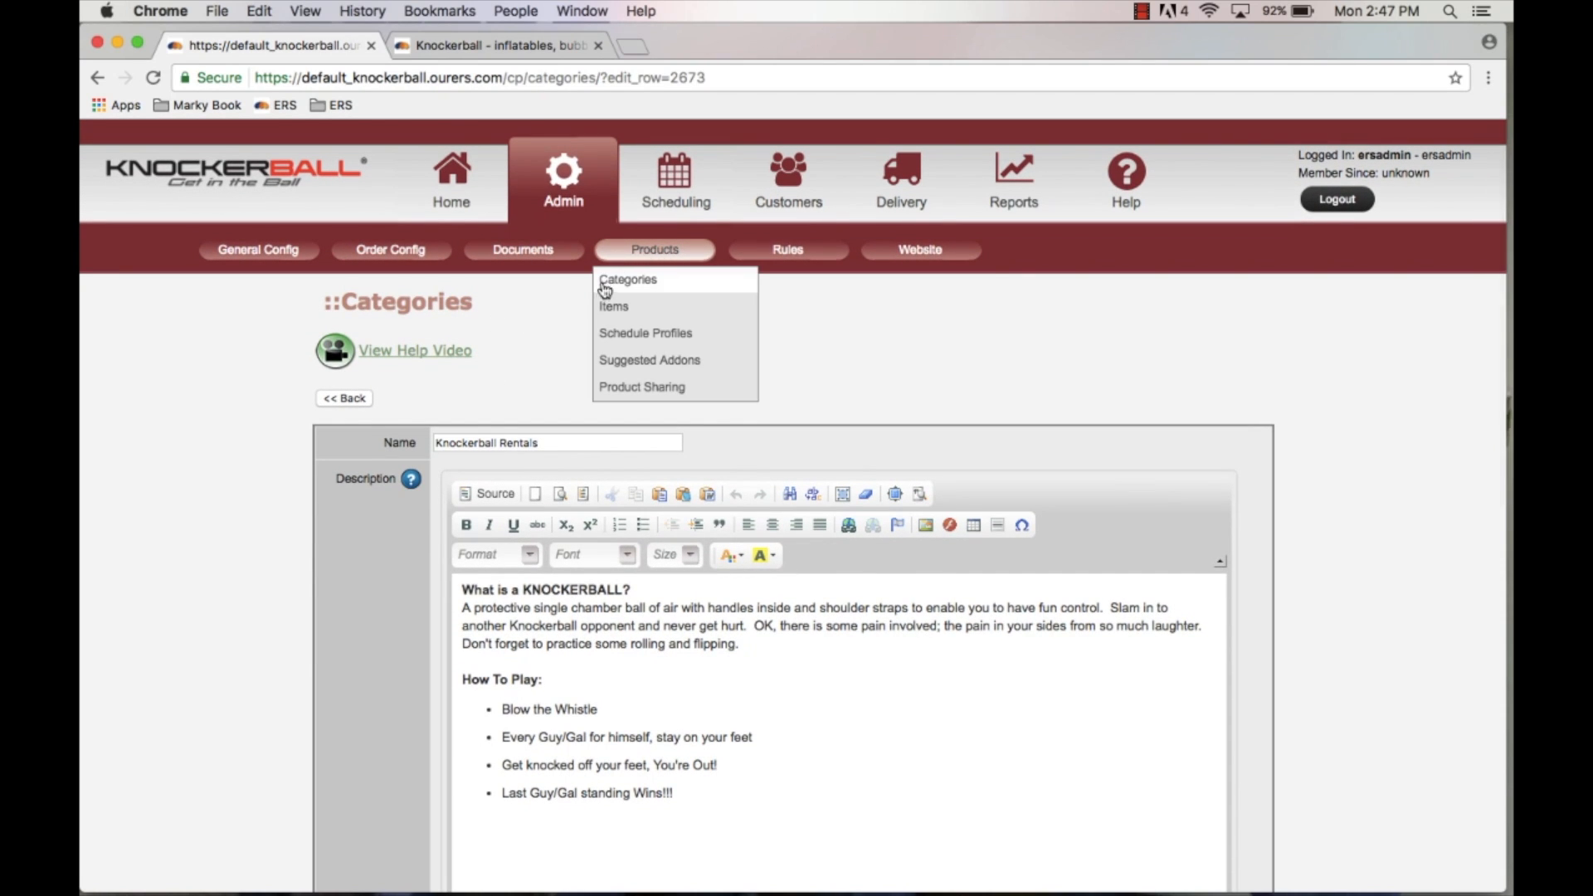
click(616, 312)
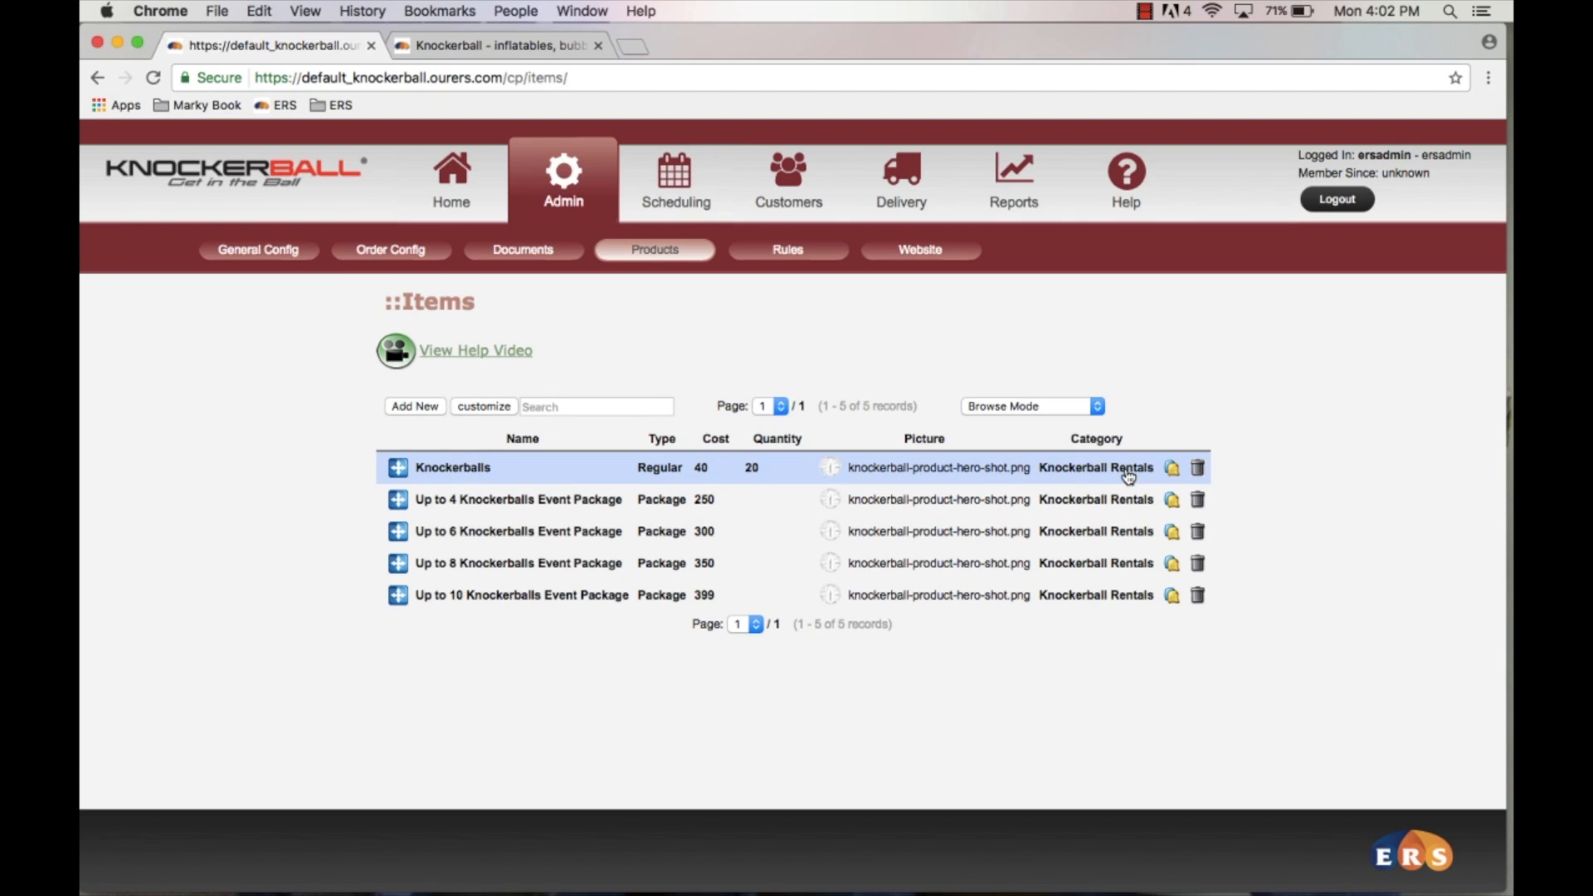
Step: Switch to the storefront tab and browse the Knockerball Rentals category page
click(510, 48)
scroll(508, 551, down, 5)
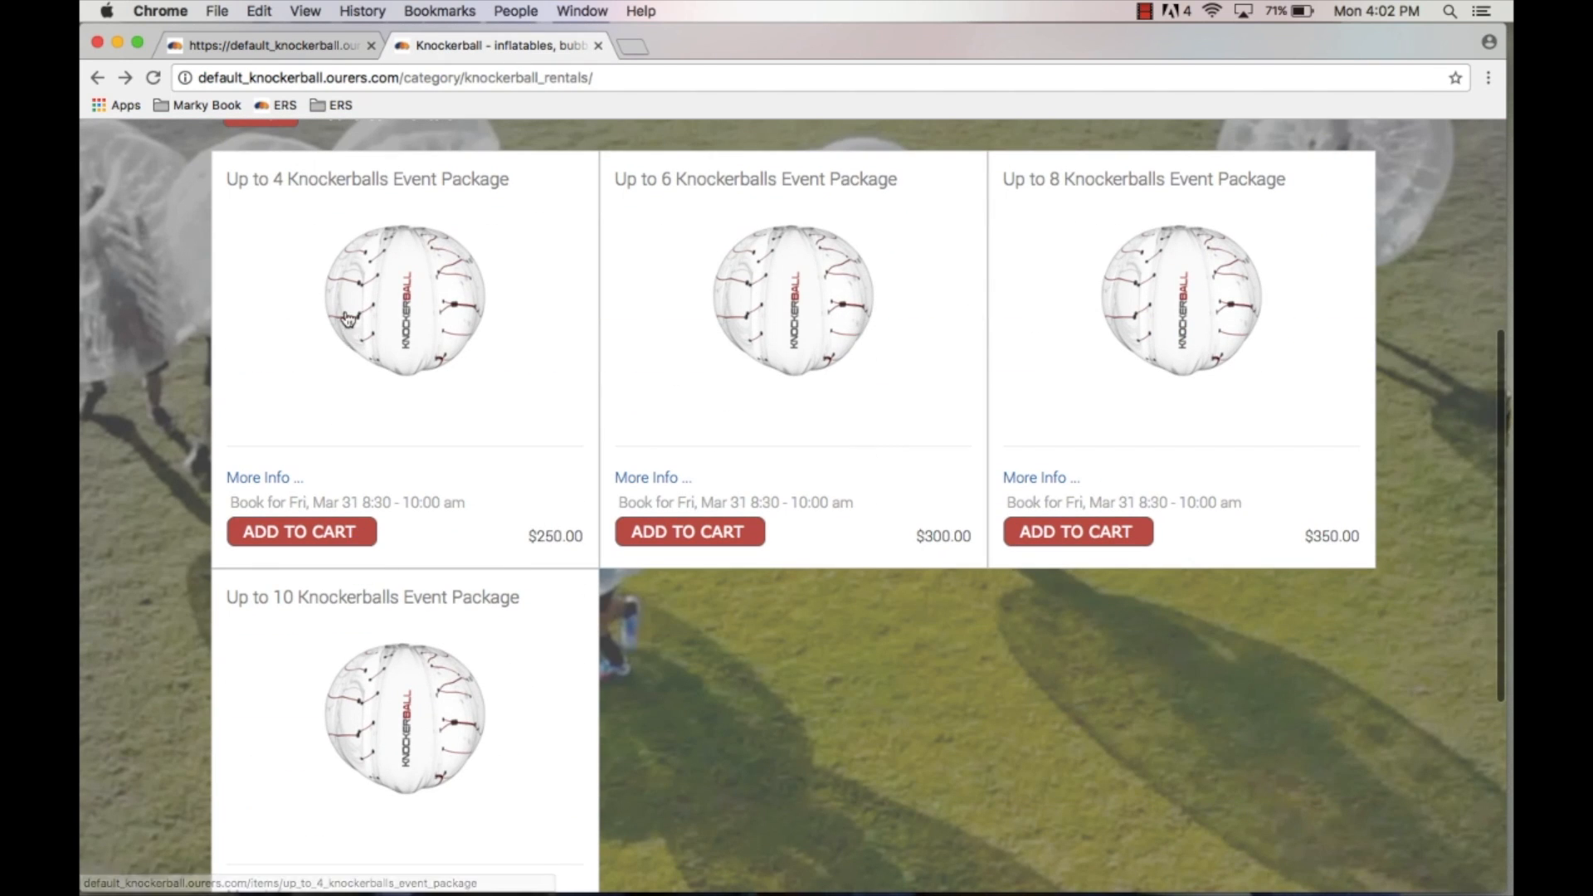
scroll(347, 317, up, 4)
scroll(347, 317, down, 1)
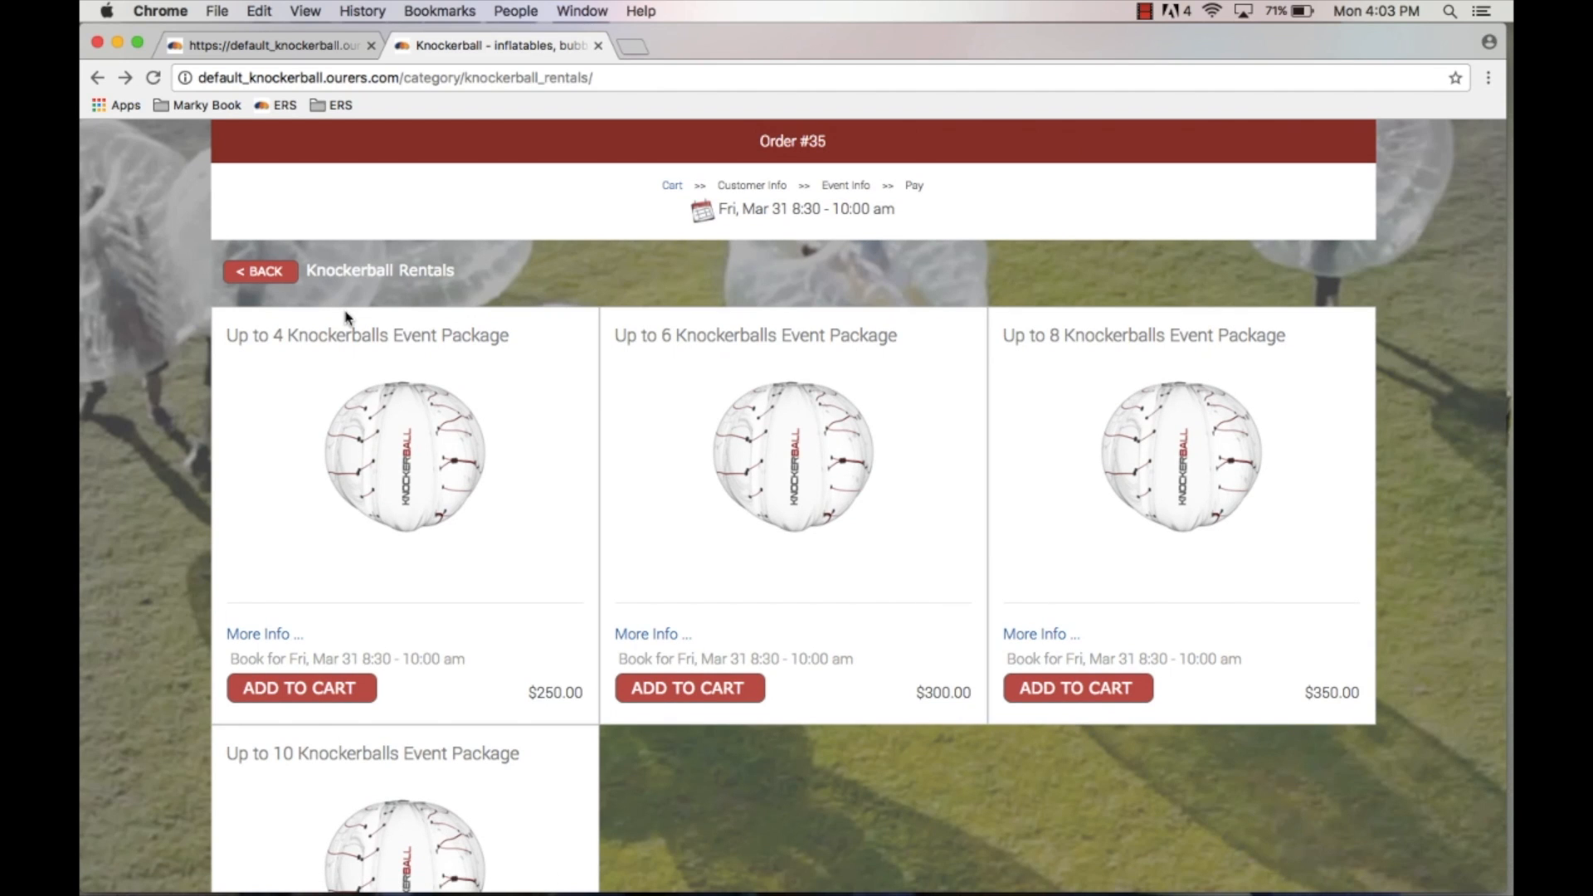
scroll(347, 317, down, 2)
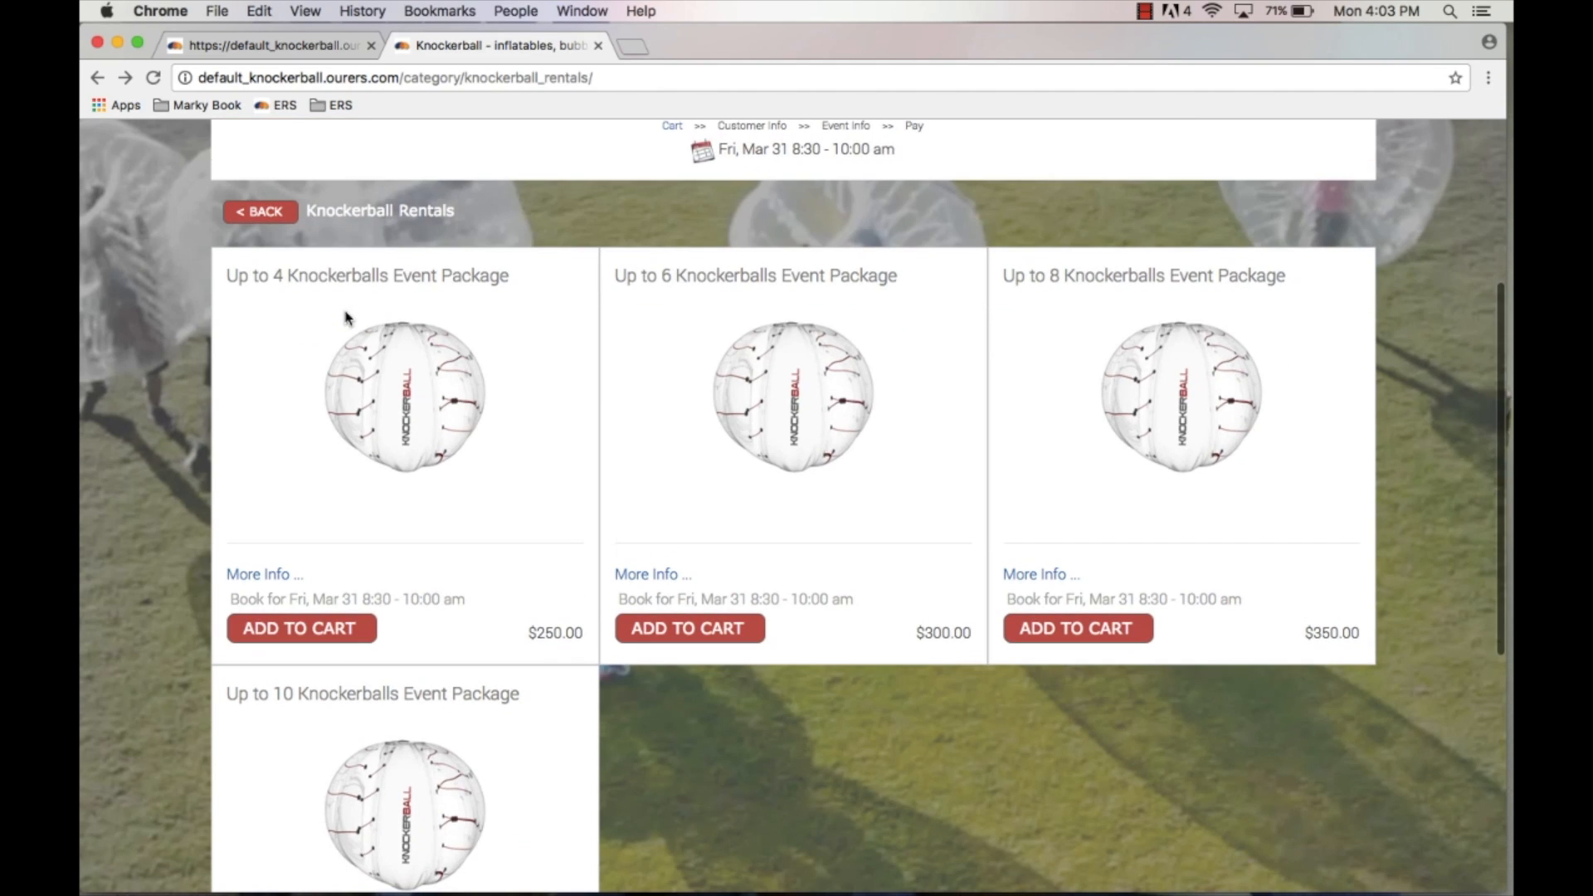
Step: Return to the control panel and open the Up to 4 Knockerballs Event Package item for editing
click(249, 45)
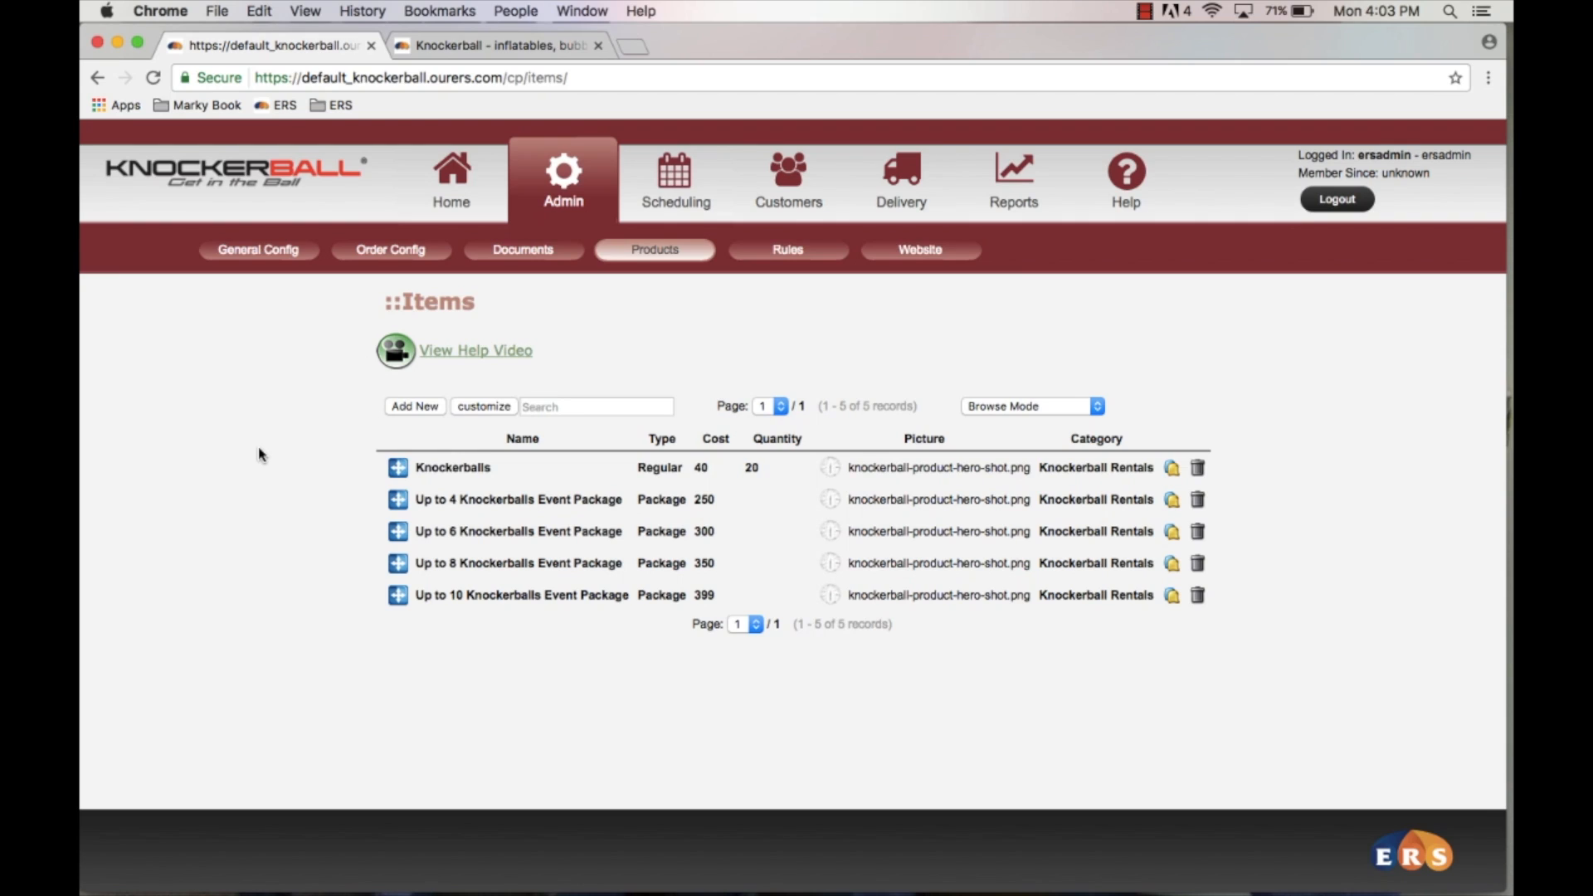
click(573, 501)
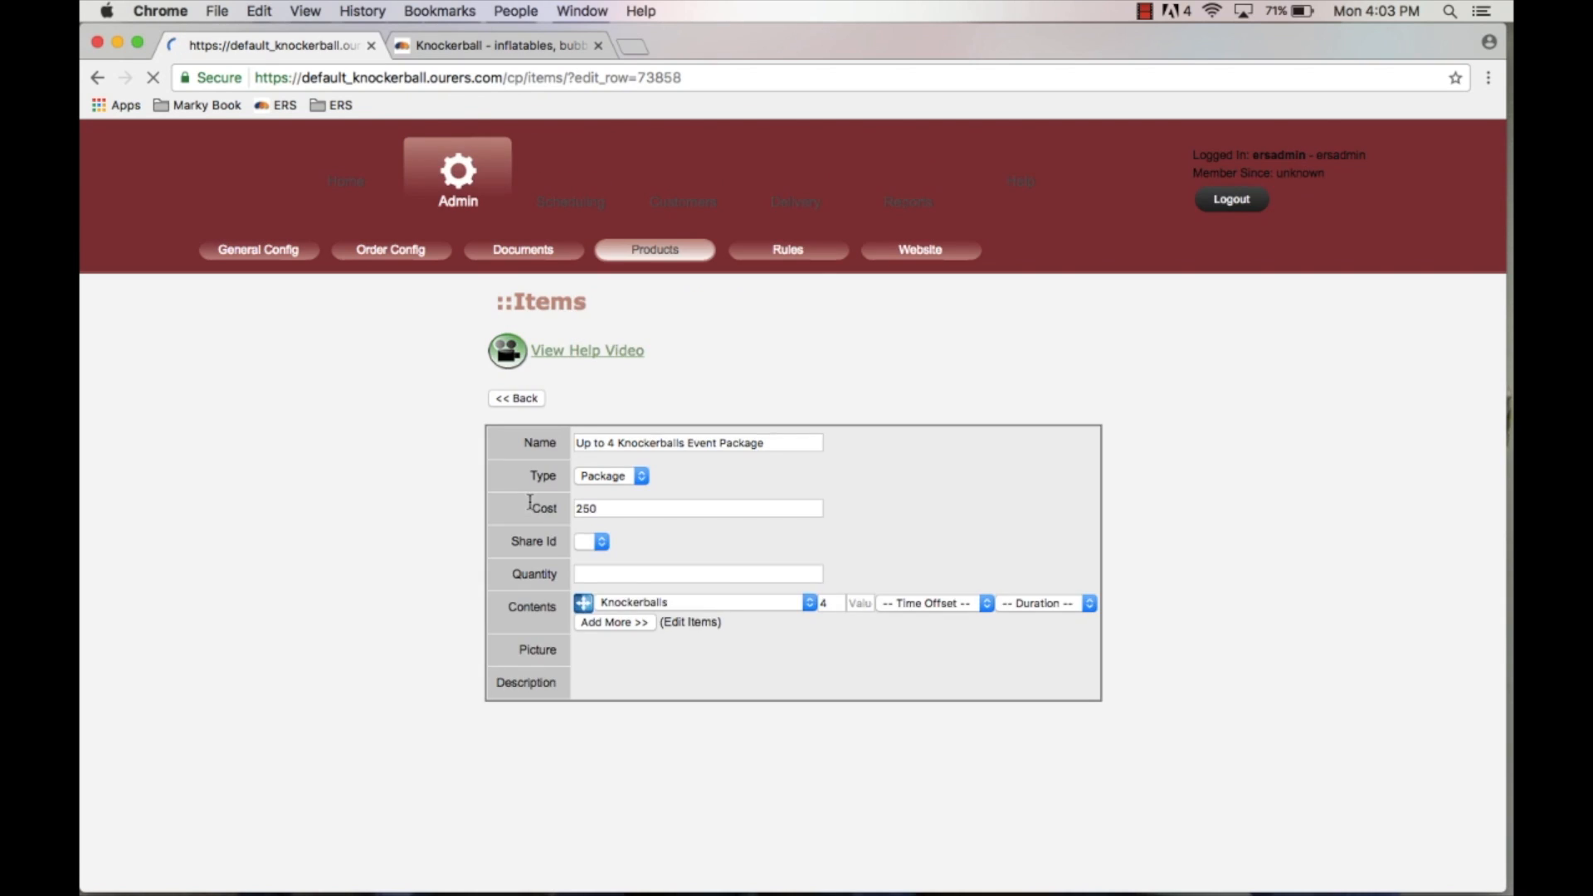
scroll(343, 518, down, 2)
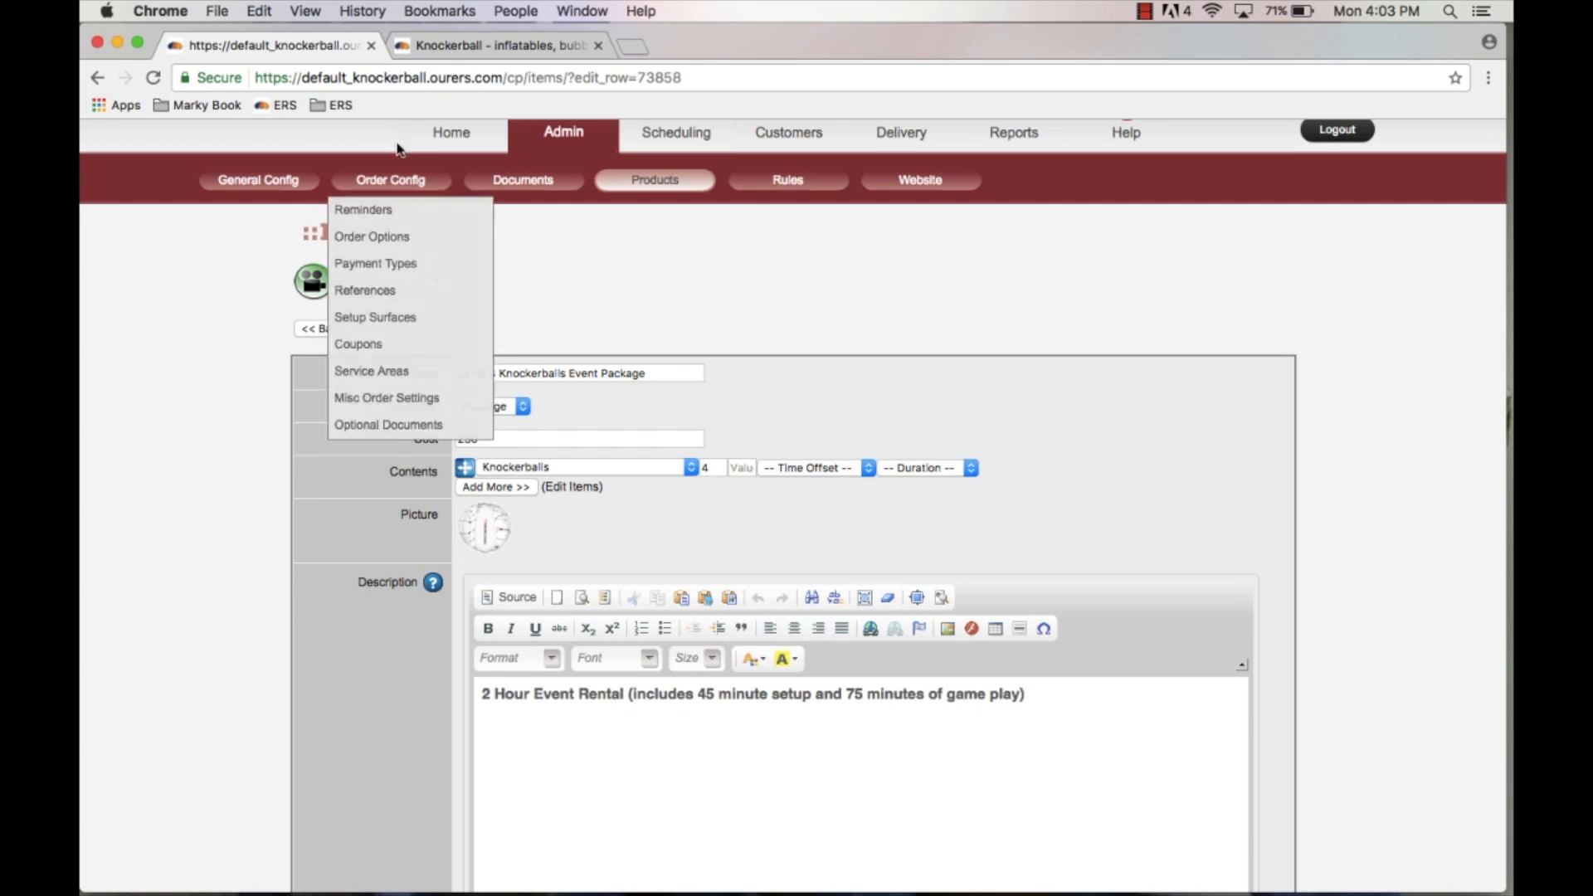
click(462, 52)
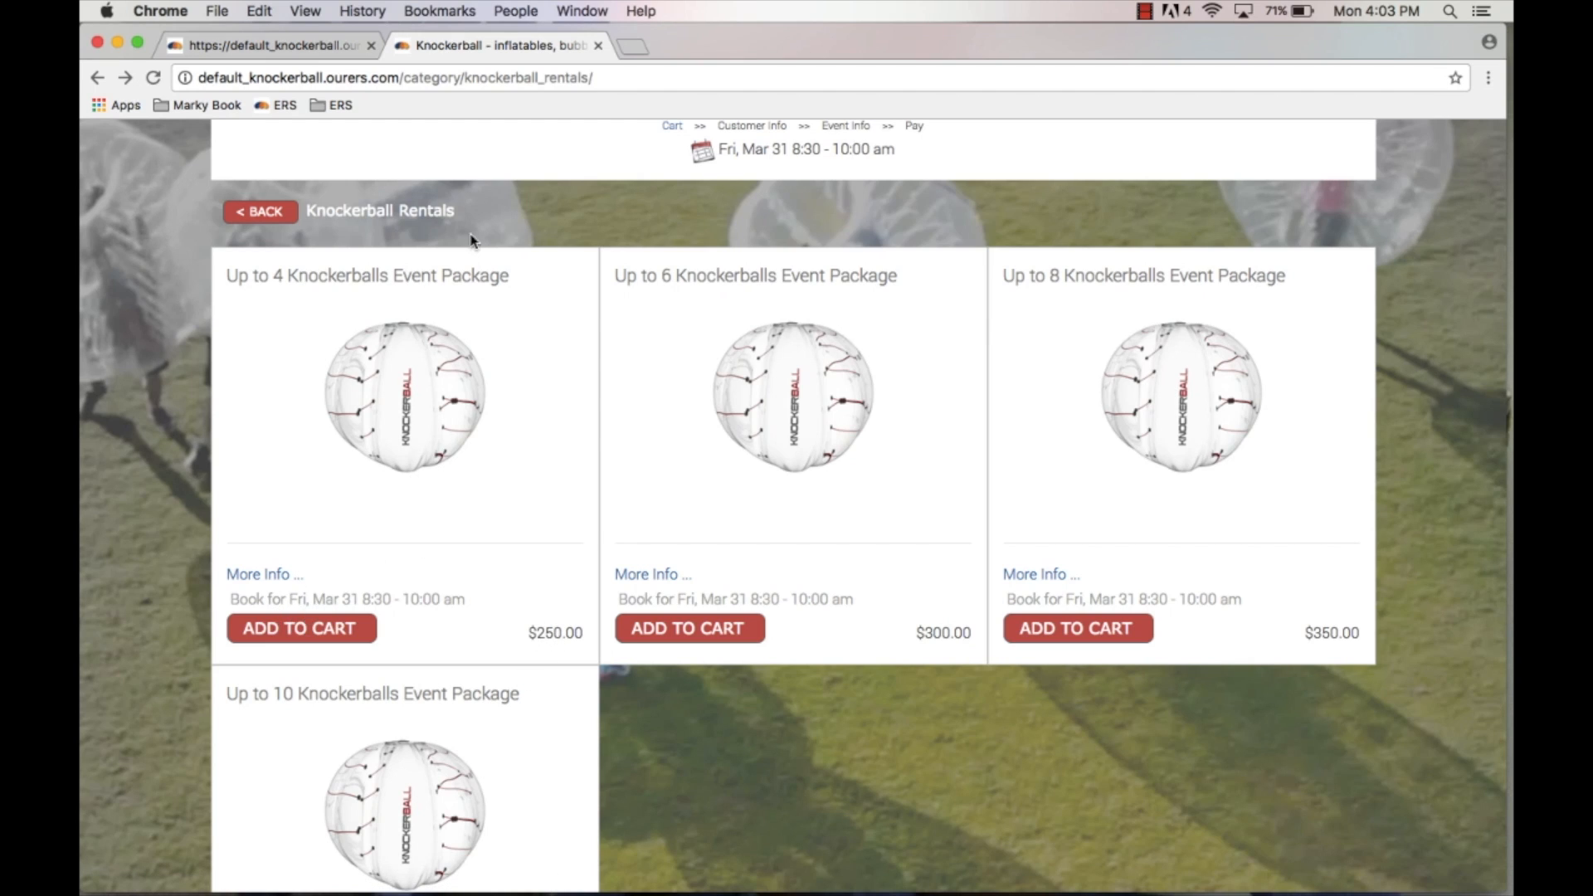
click(292, 50)
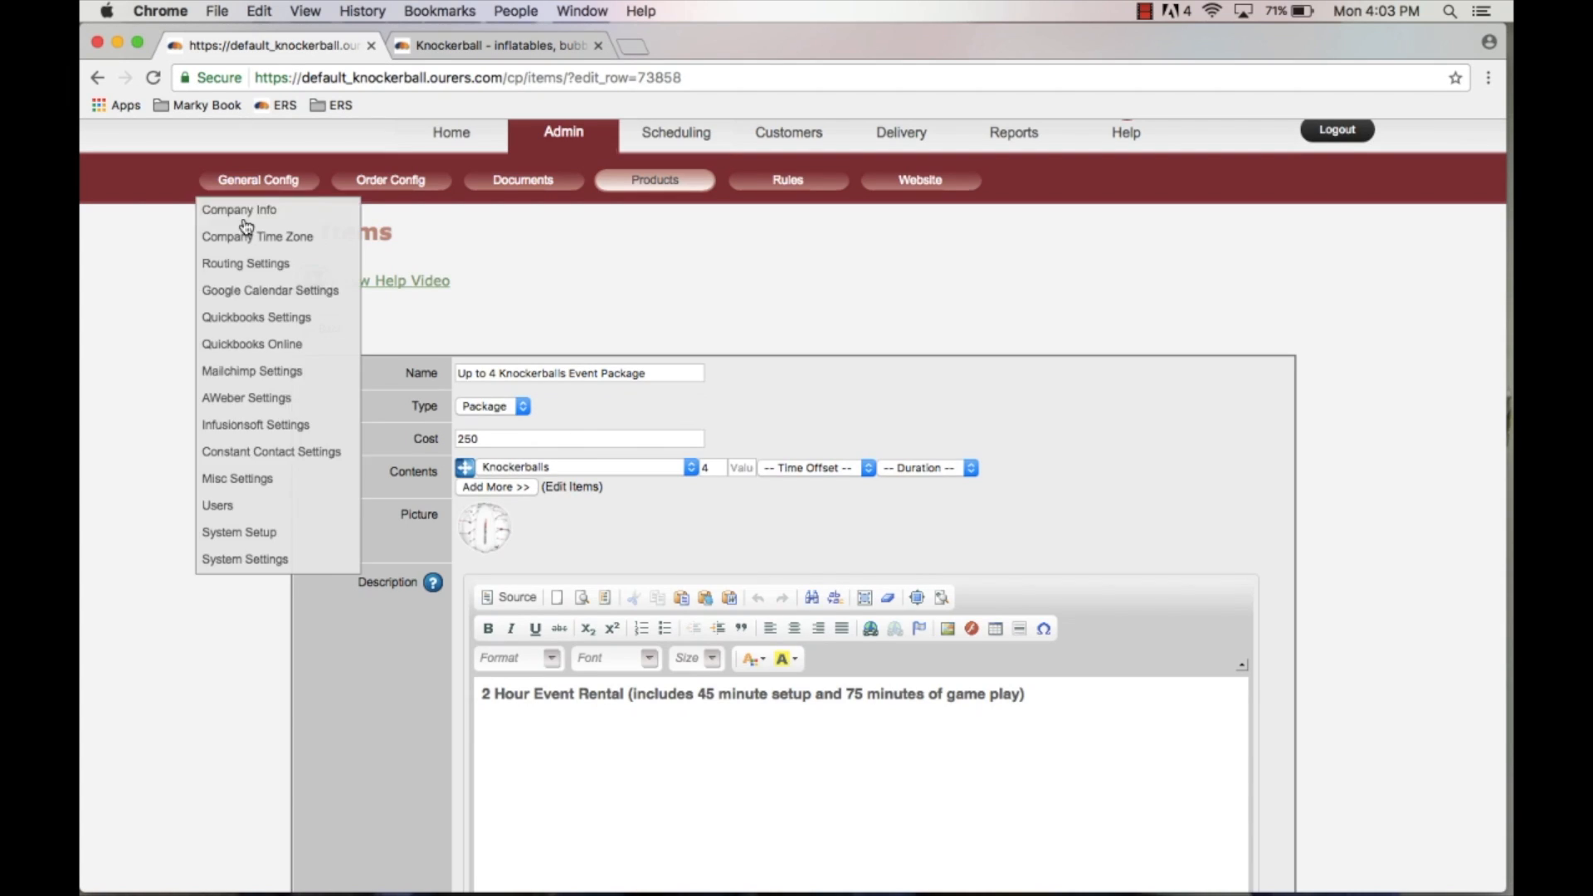
scroll(295, 618, down, 3)
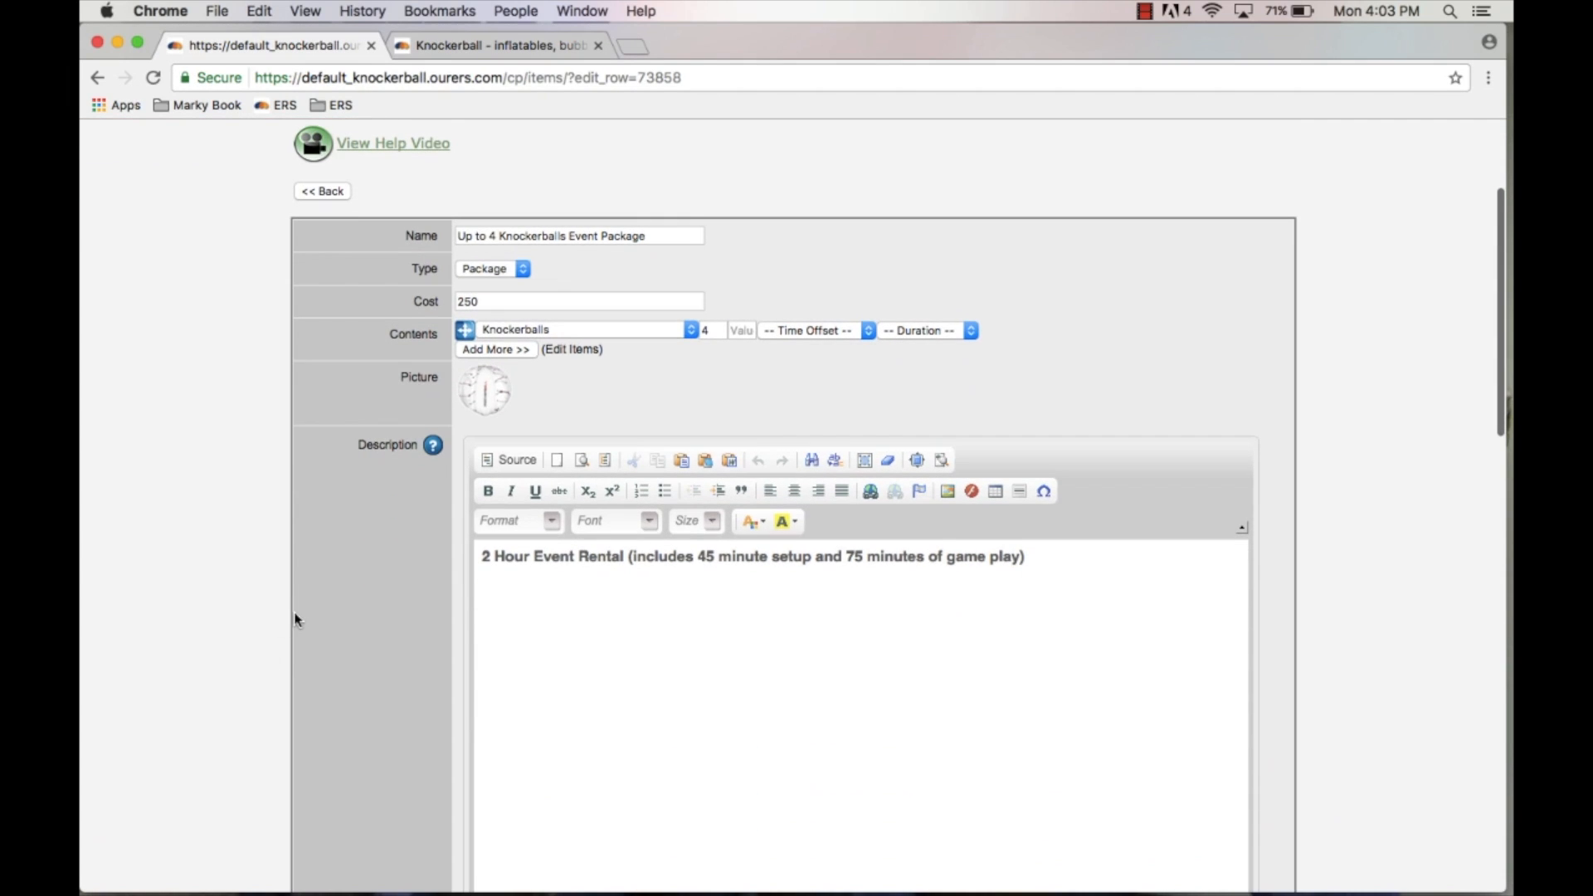
Step: Inspect the item's Type options, keeping it set to Package
click(512, 272)
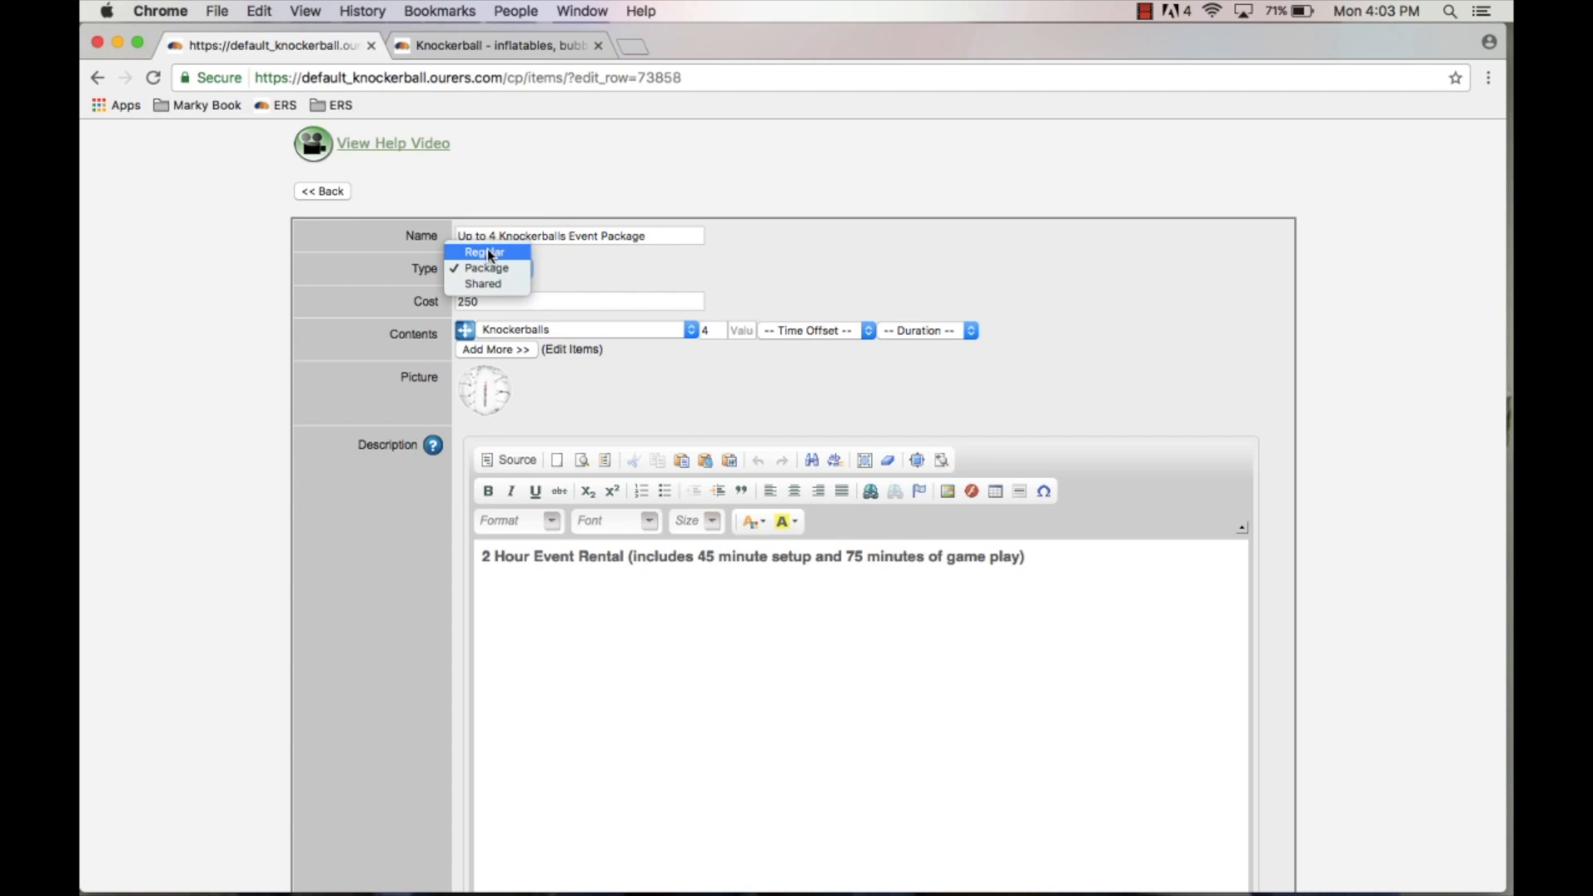
click(587, 273)
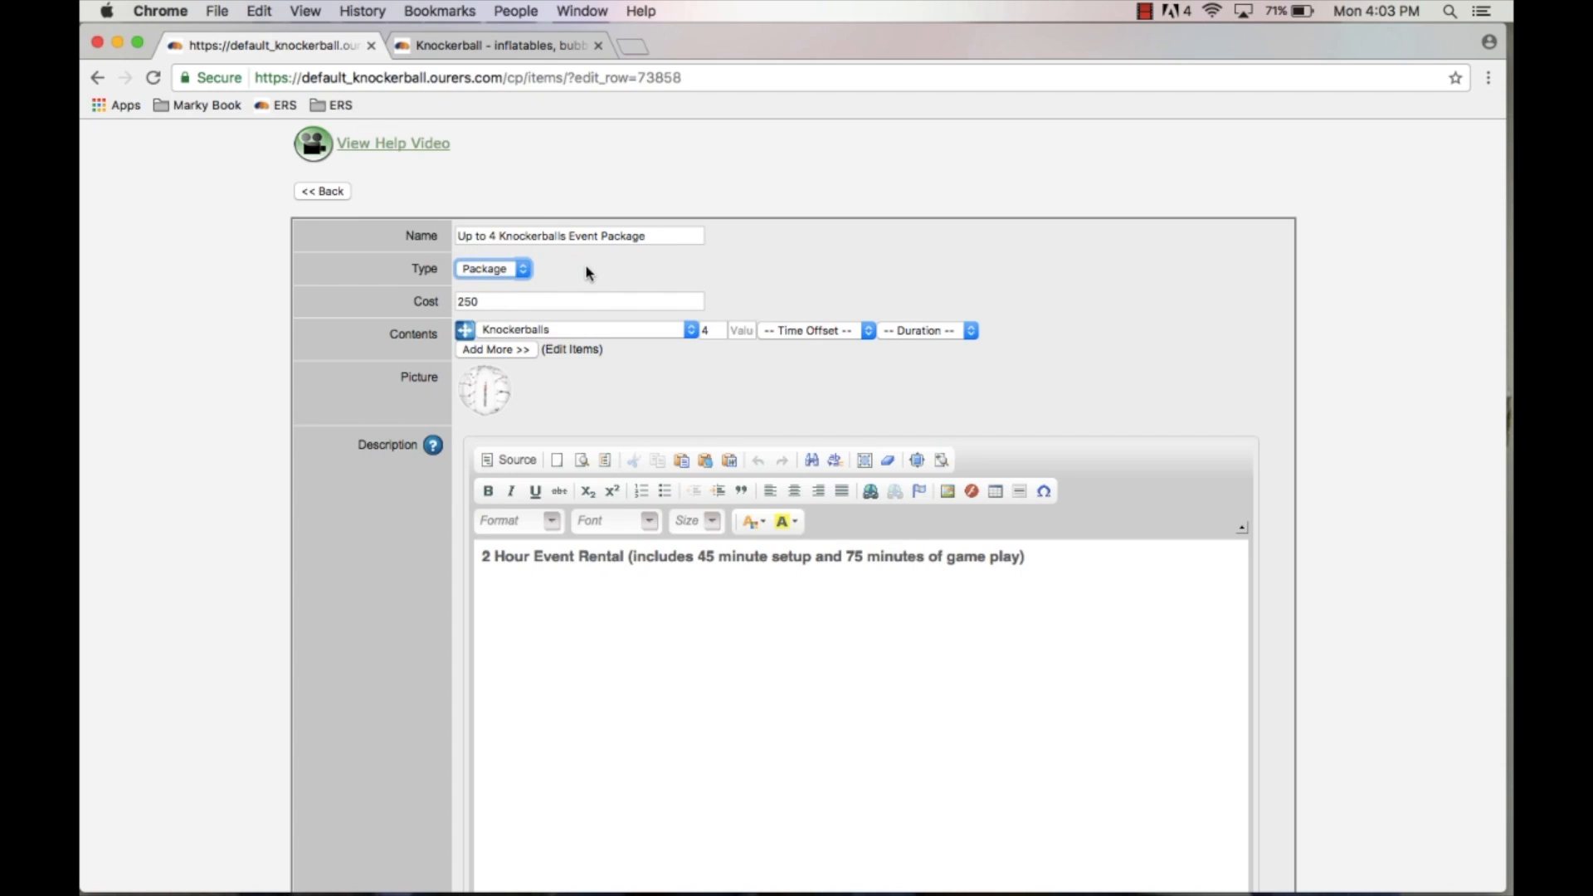
click(511, 275)
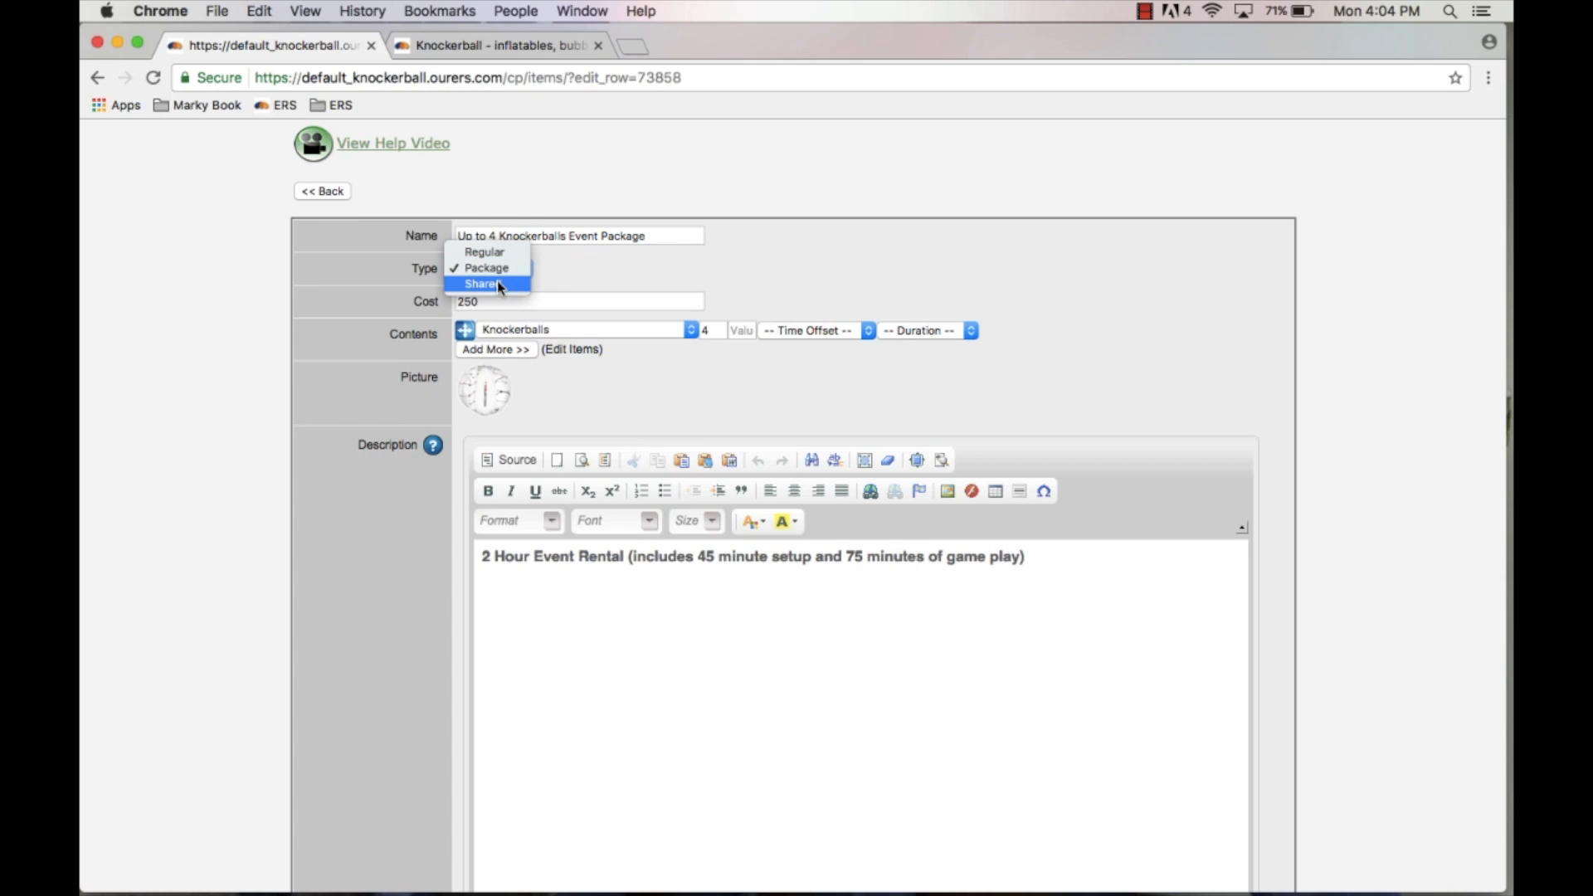
click(577, 270)
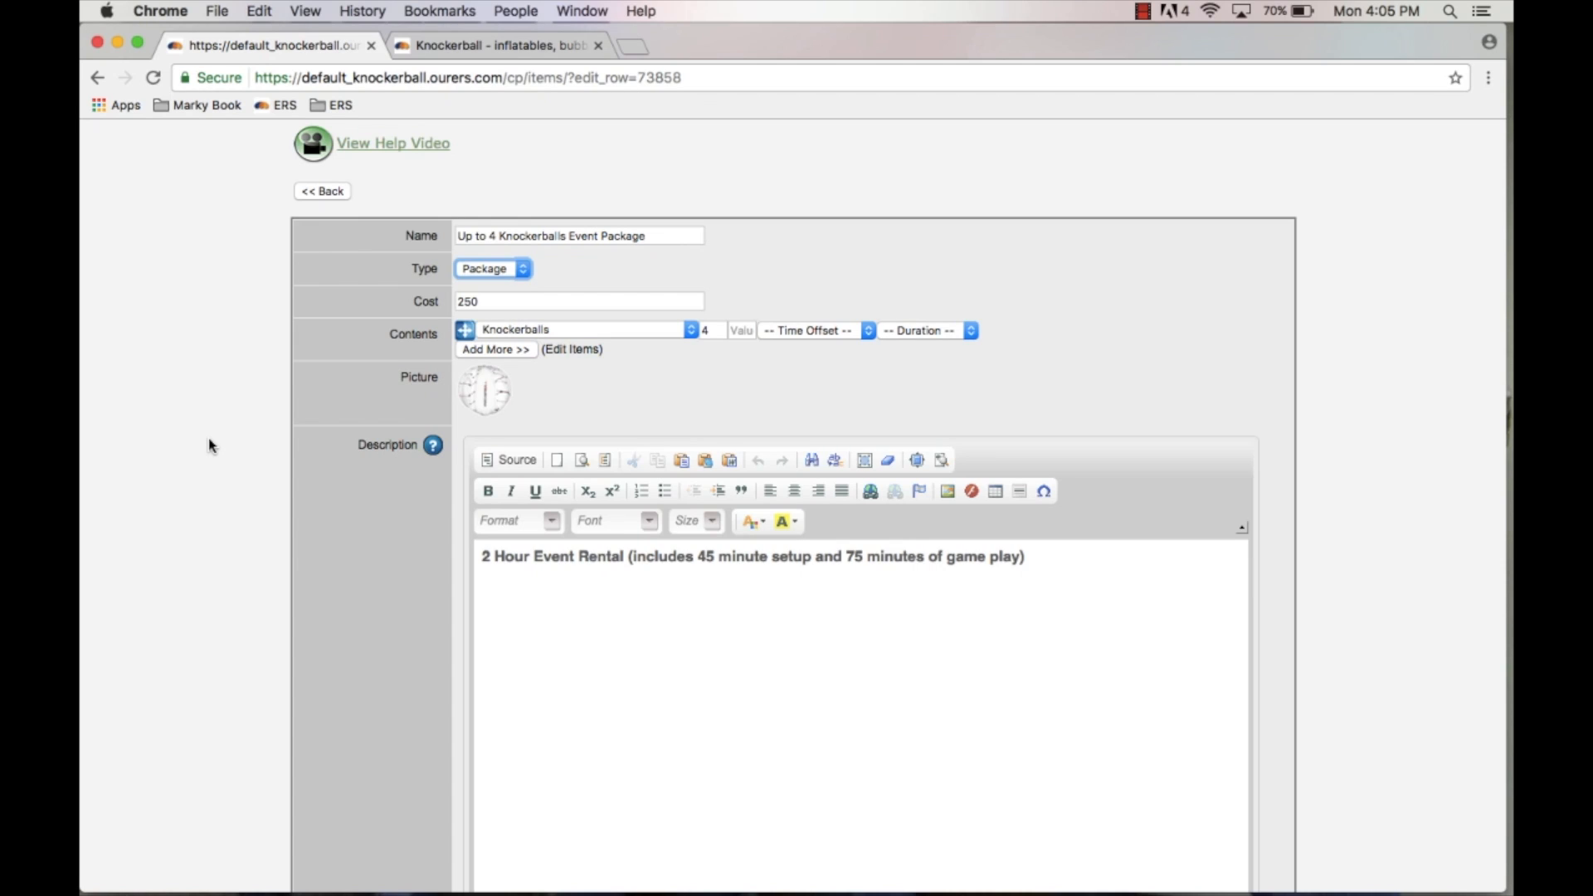
Step: Open the item's picture chooser and close it without changing the image
scroll(211, 446, down, 1)
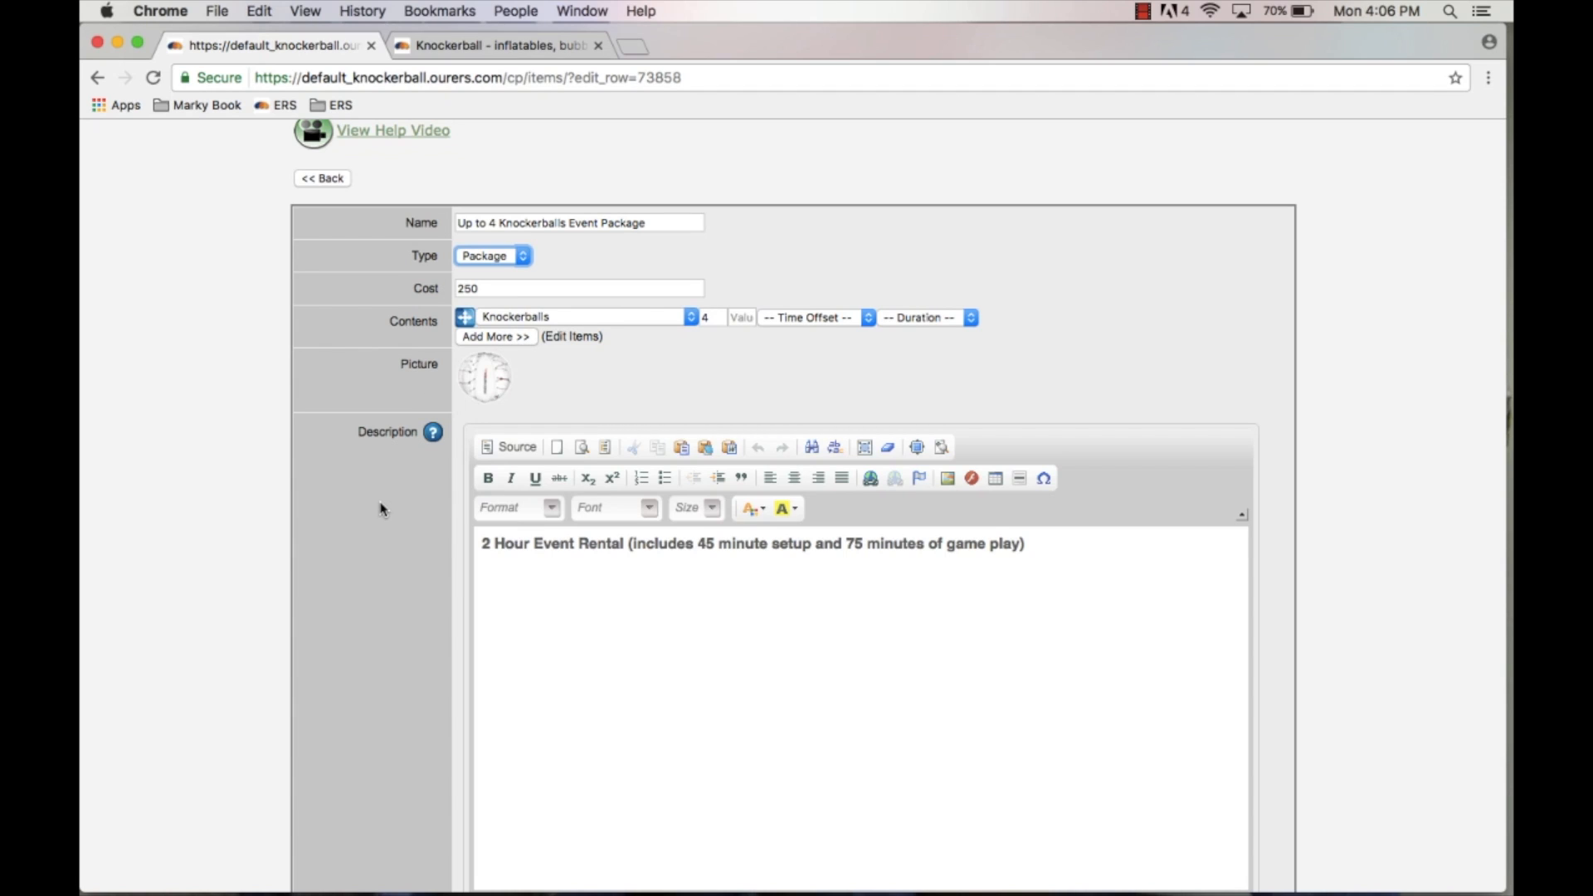
click(486, 386)
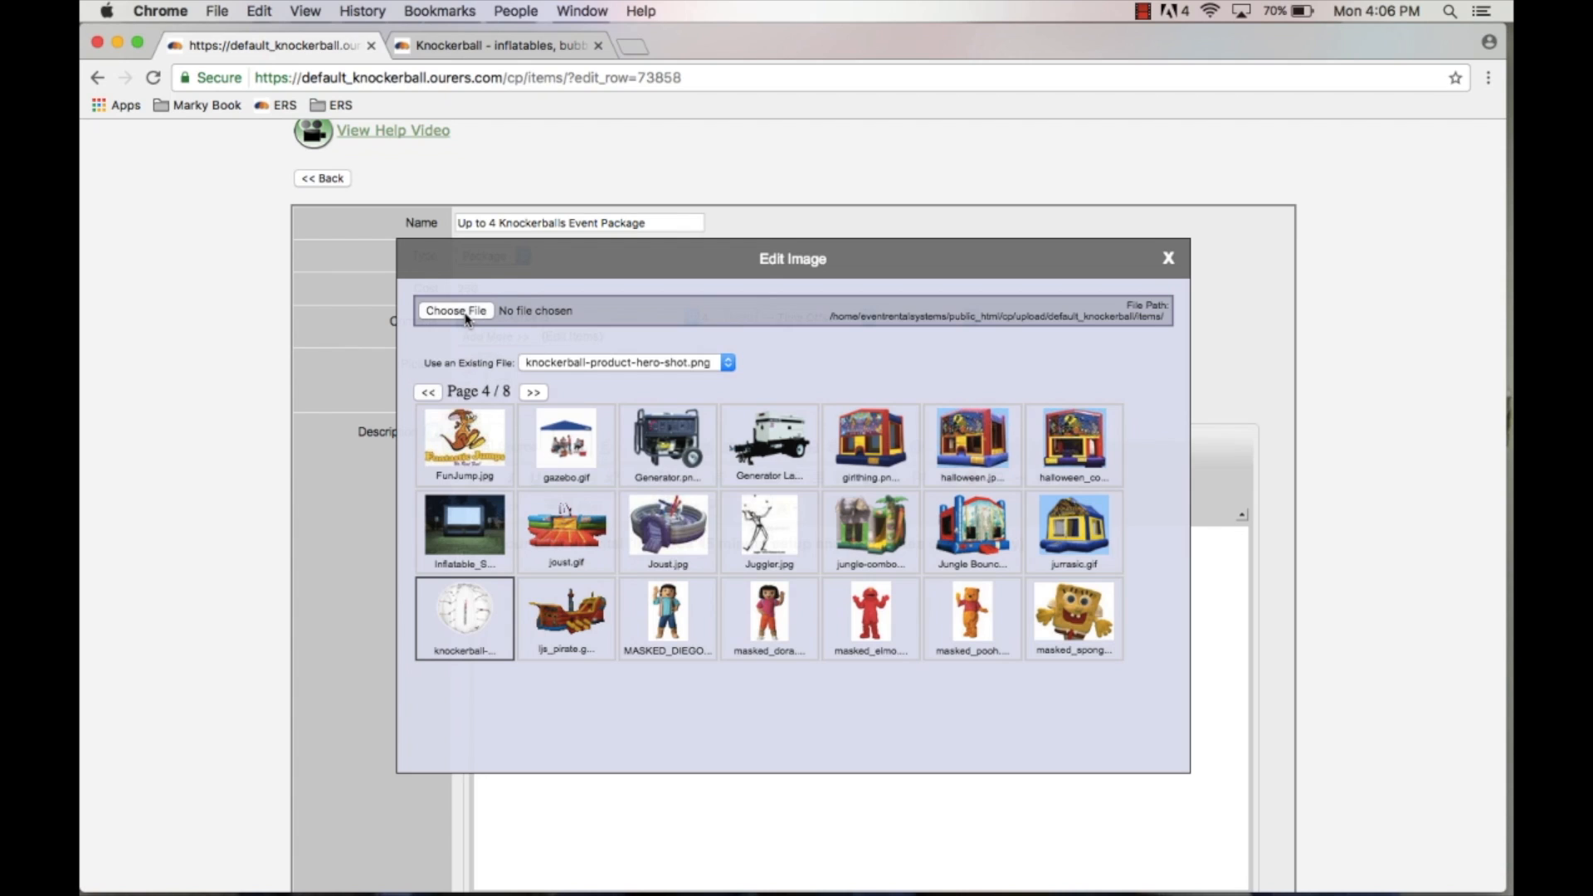
click(1168, 258)
Step: View the Up to 4 Knockerballs Event Package details page on the storefront
scroll(292, 588, down, 5)
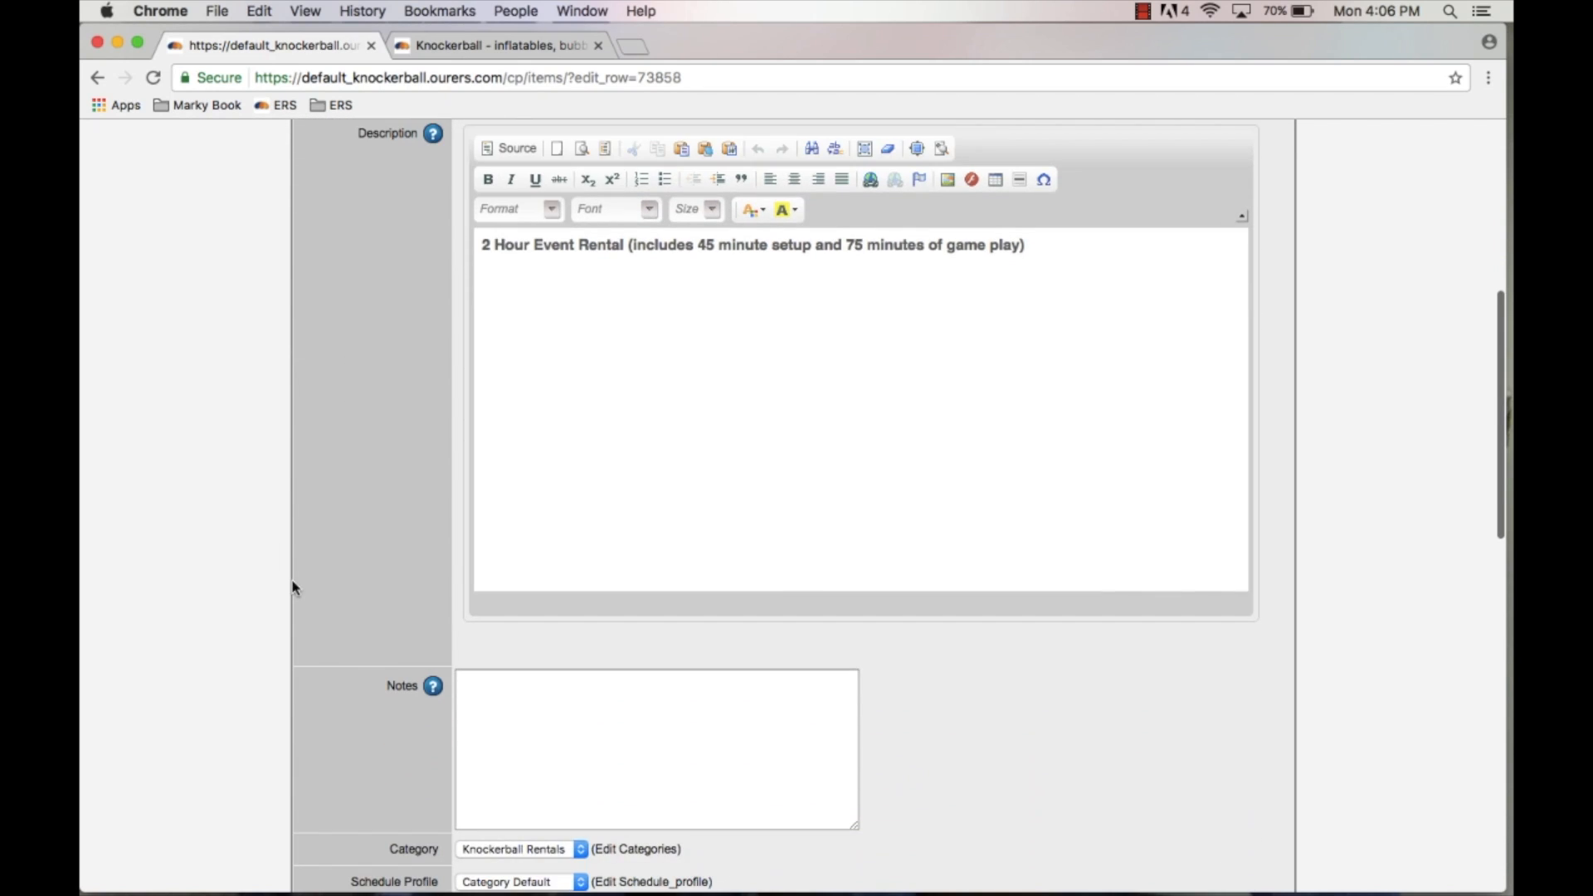
scroll(930, 270, up, 1)
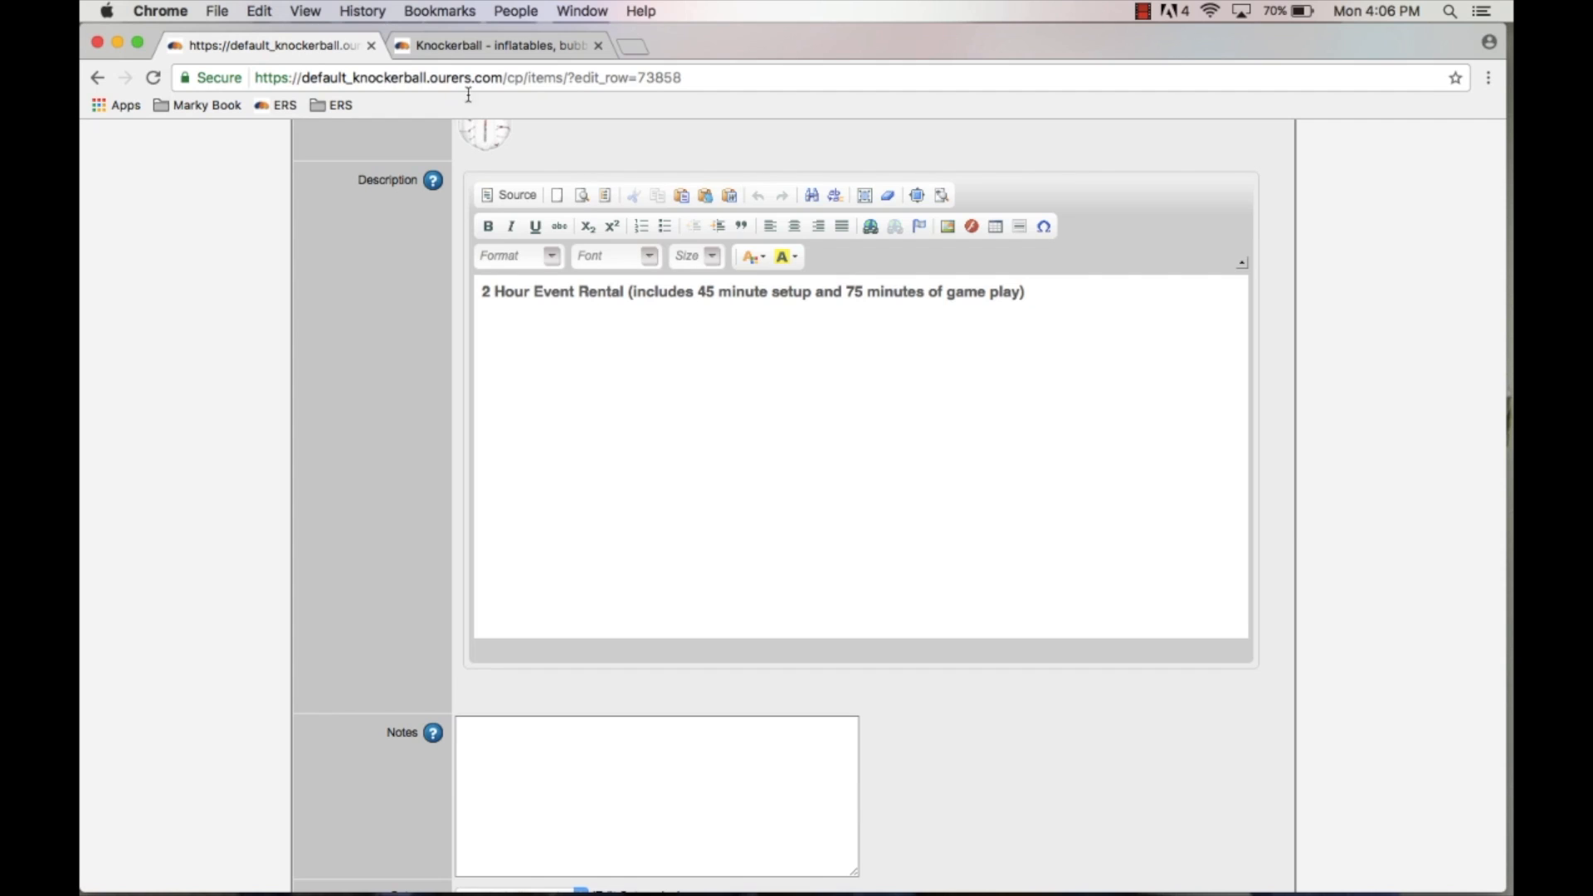
click(483, 44)
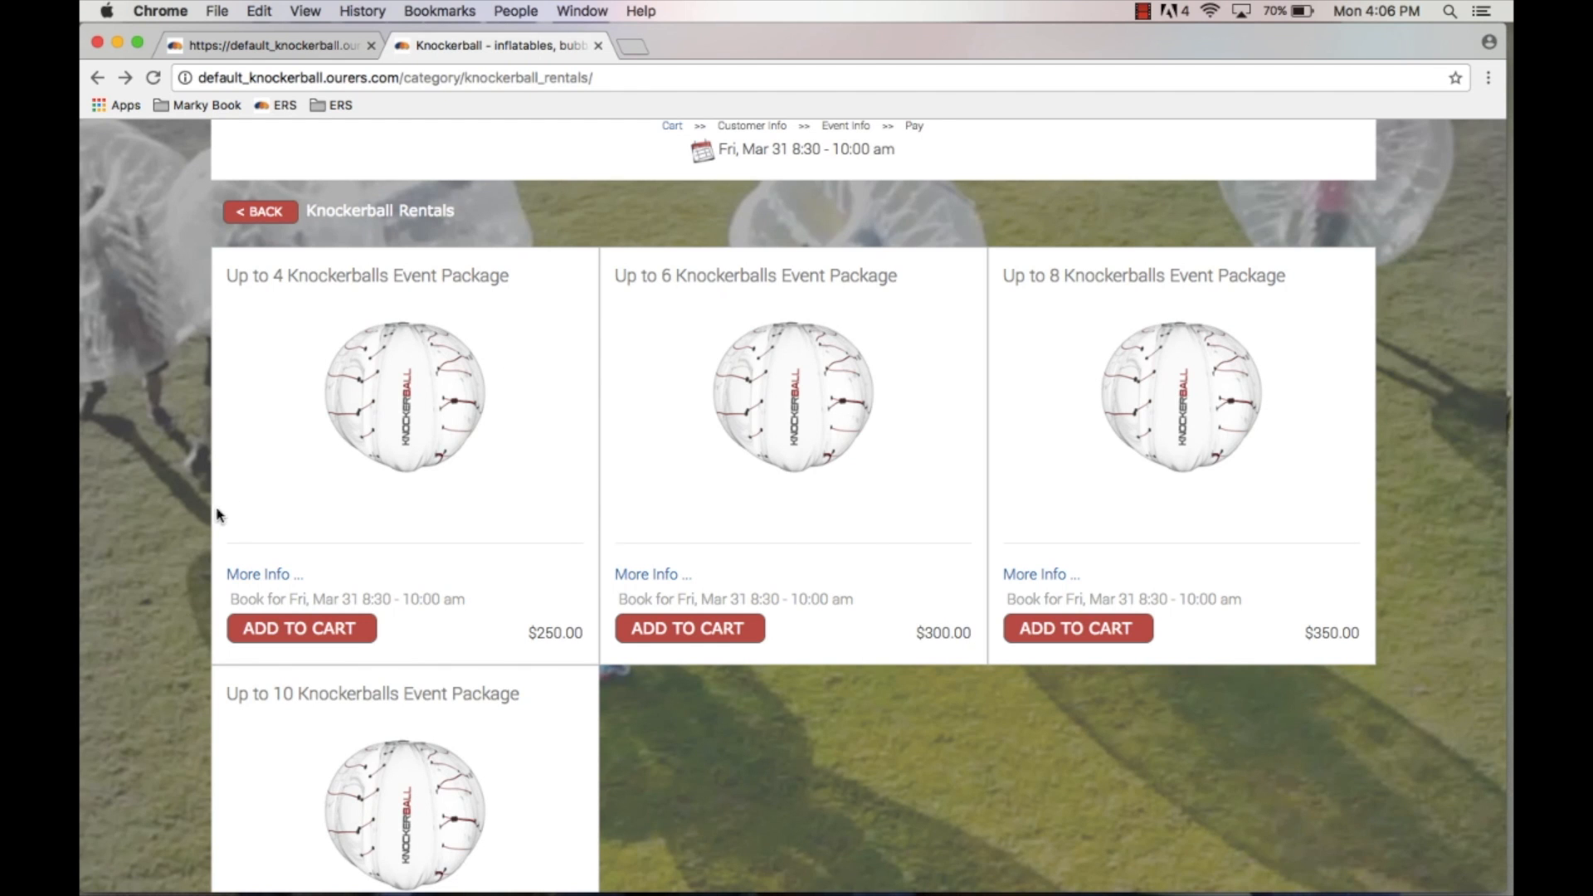
click(262, 580)
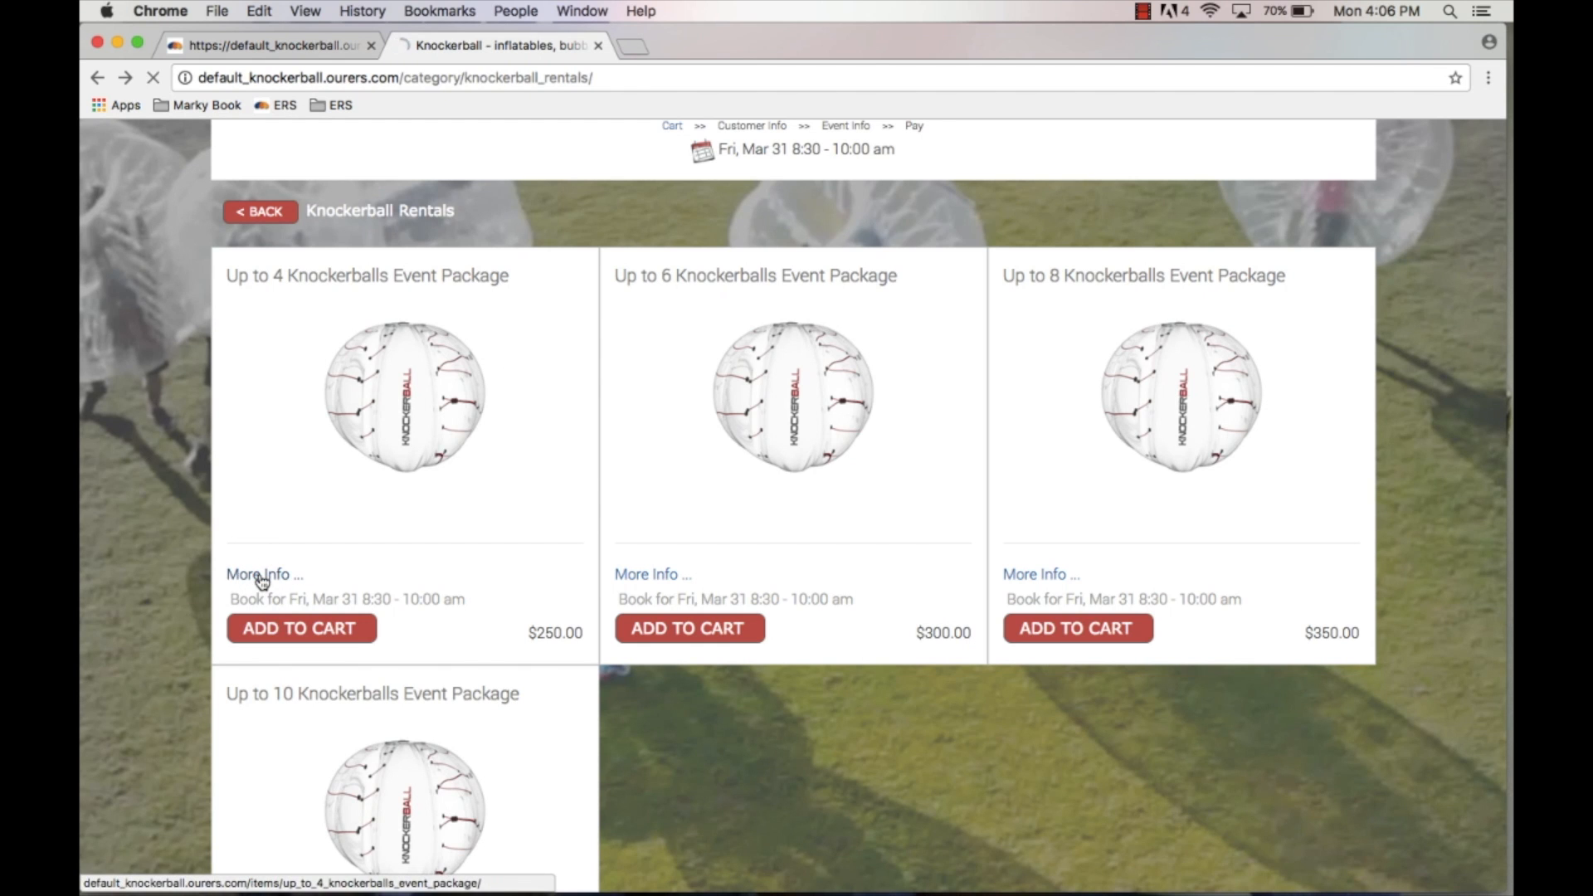
scroll(263, 583, down, 5)
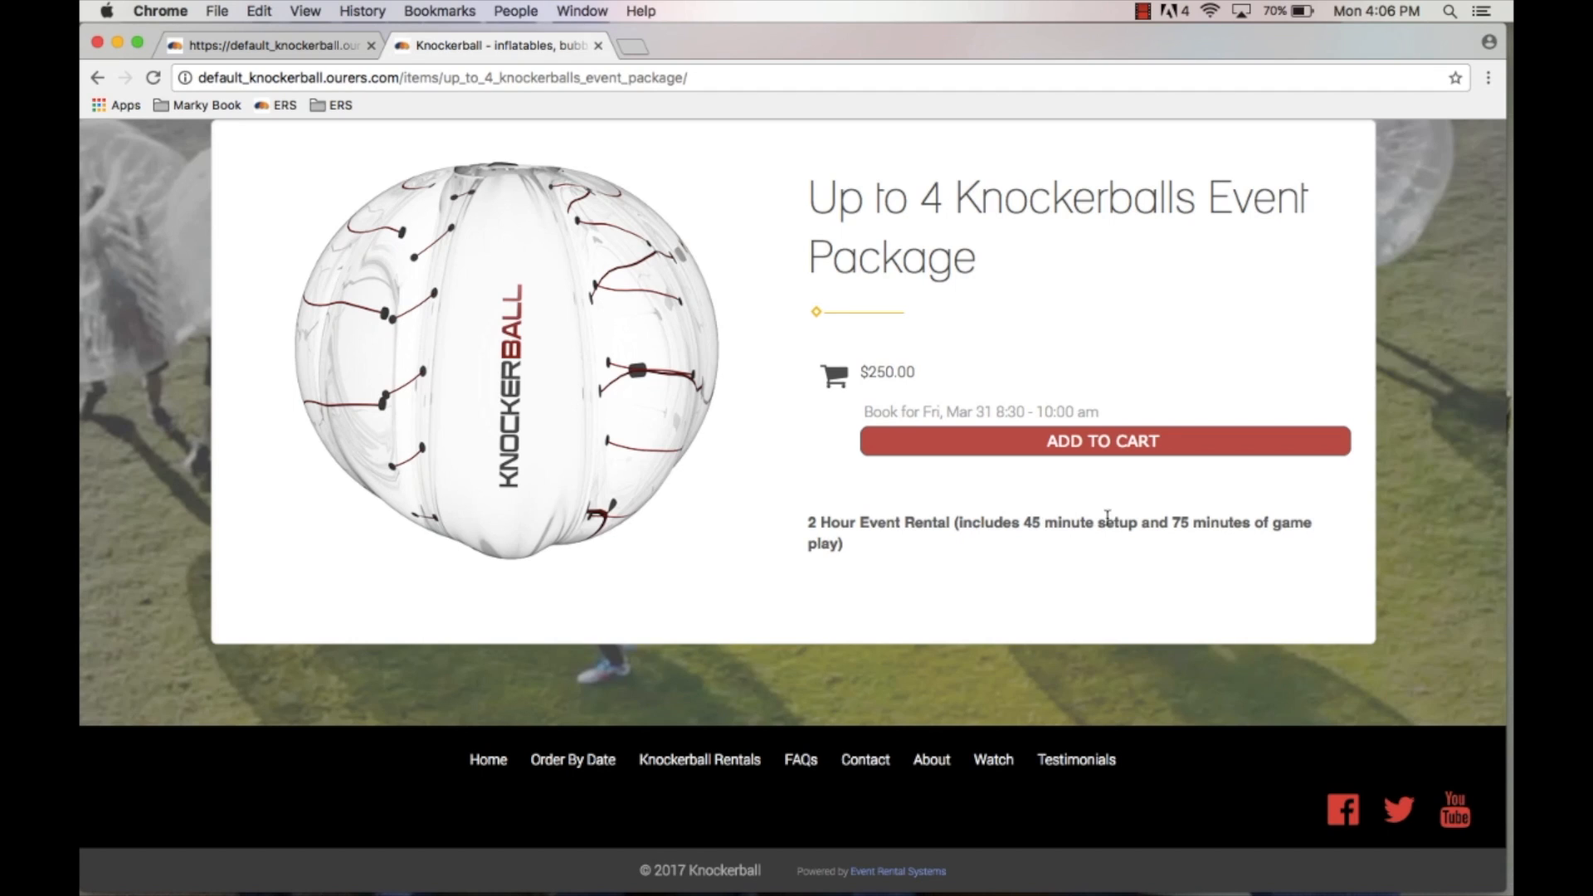
Step: Review the item's Category, Schedule Profile and remaining fields in the control panel edit form
click(307, 49)
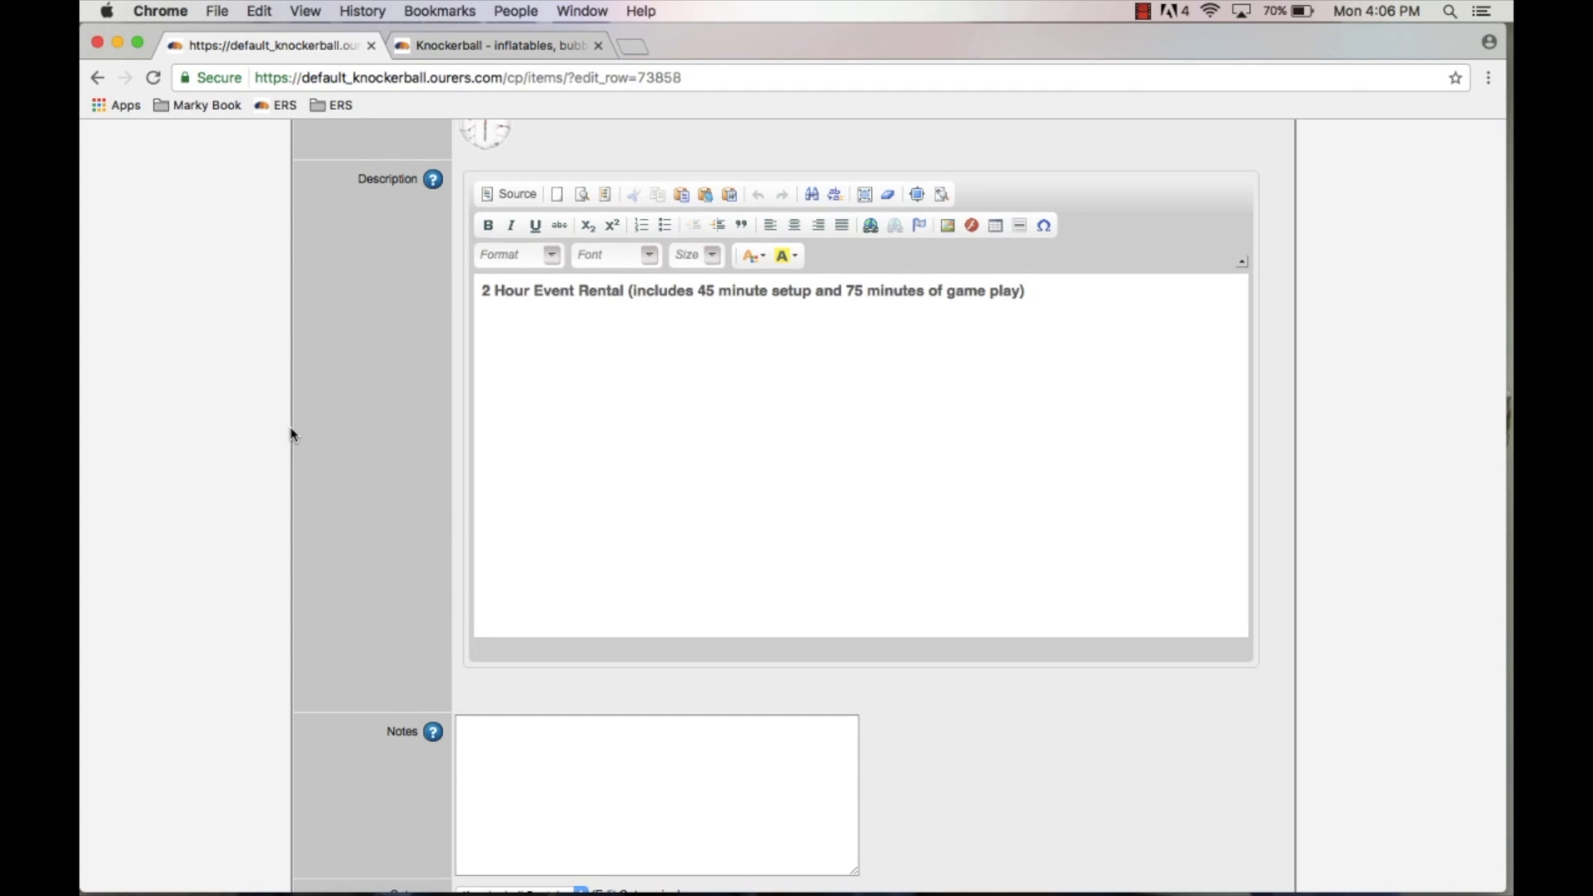
scroll(286, 424, down, 5)
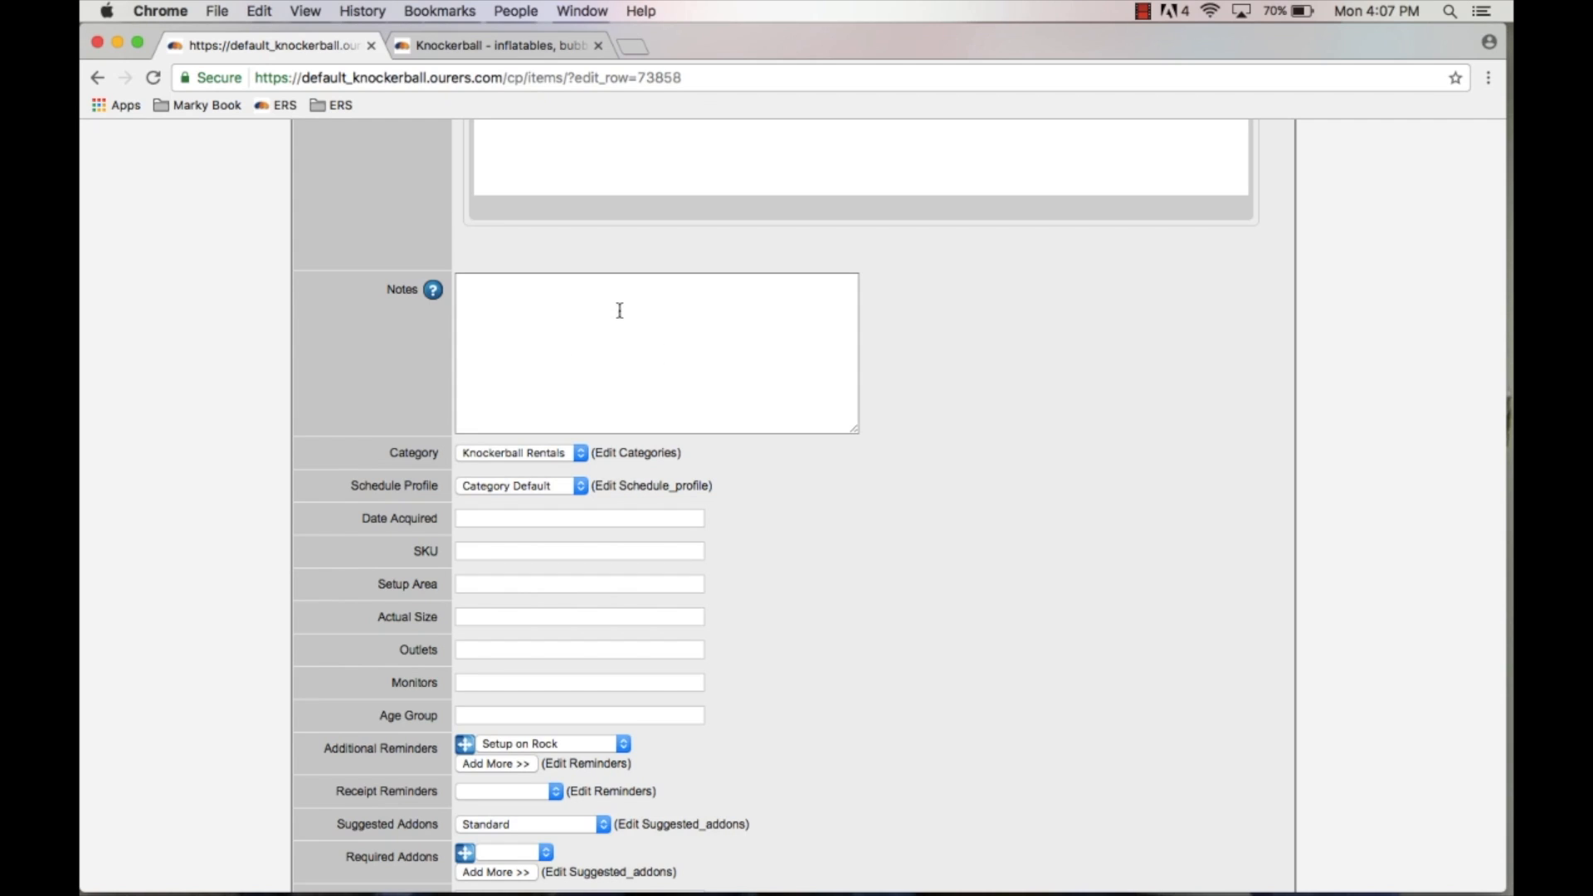
click(562, 457)
click(795, 464)
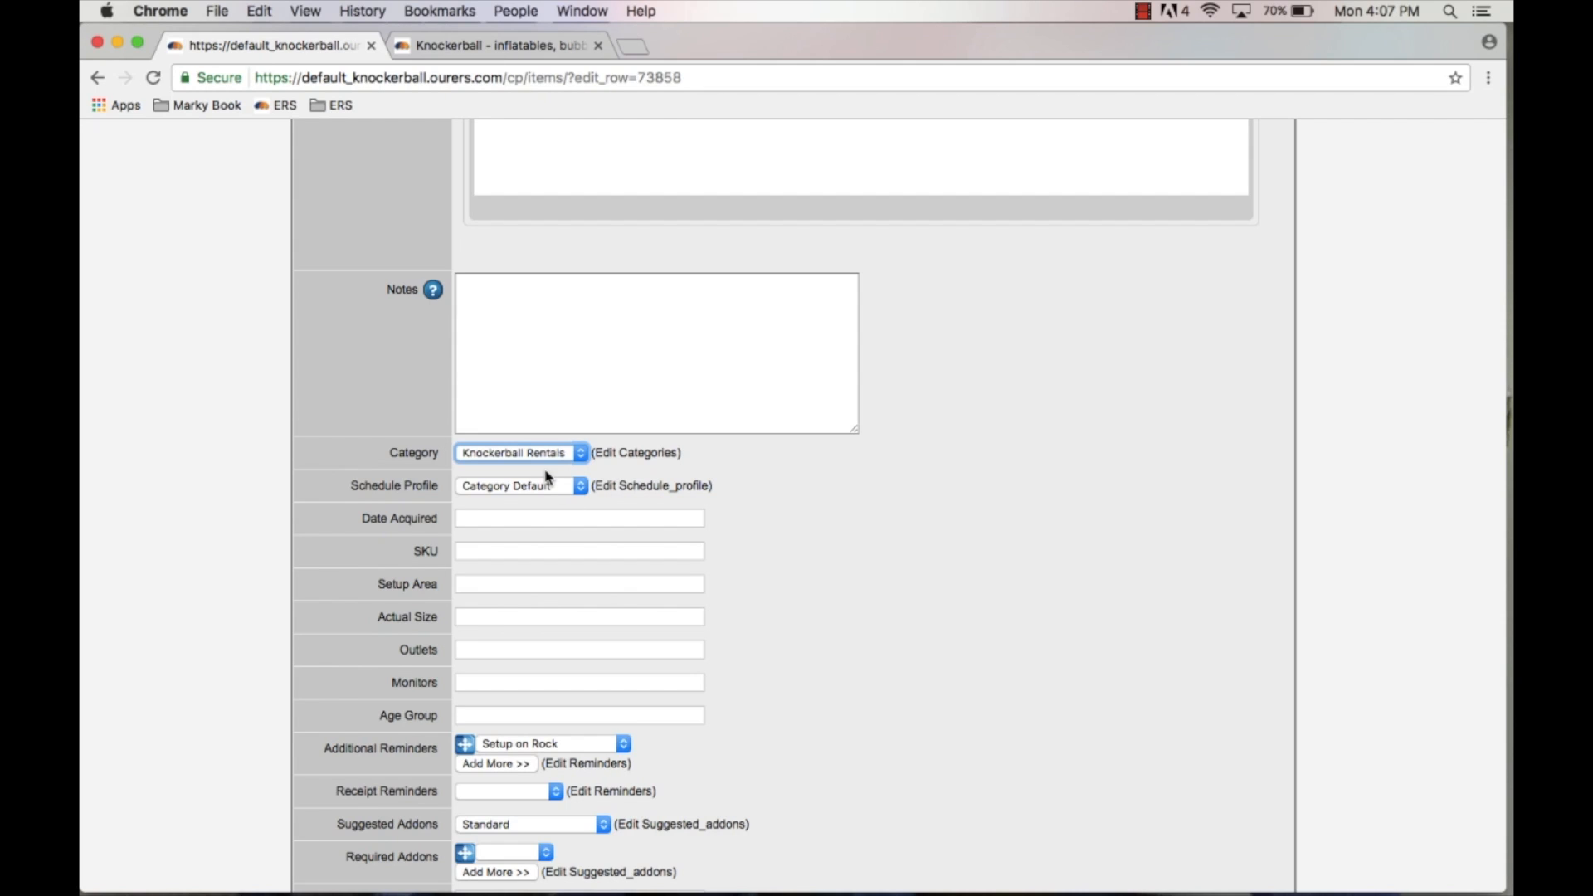
scroll(579, 504, down, 3)
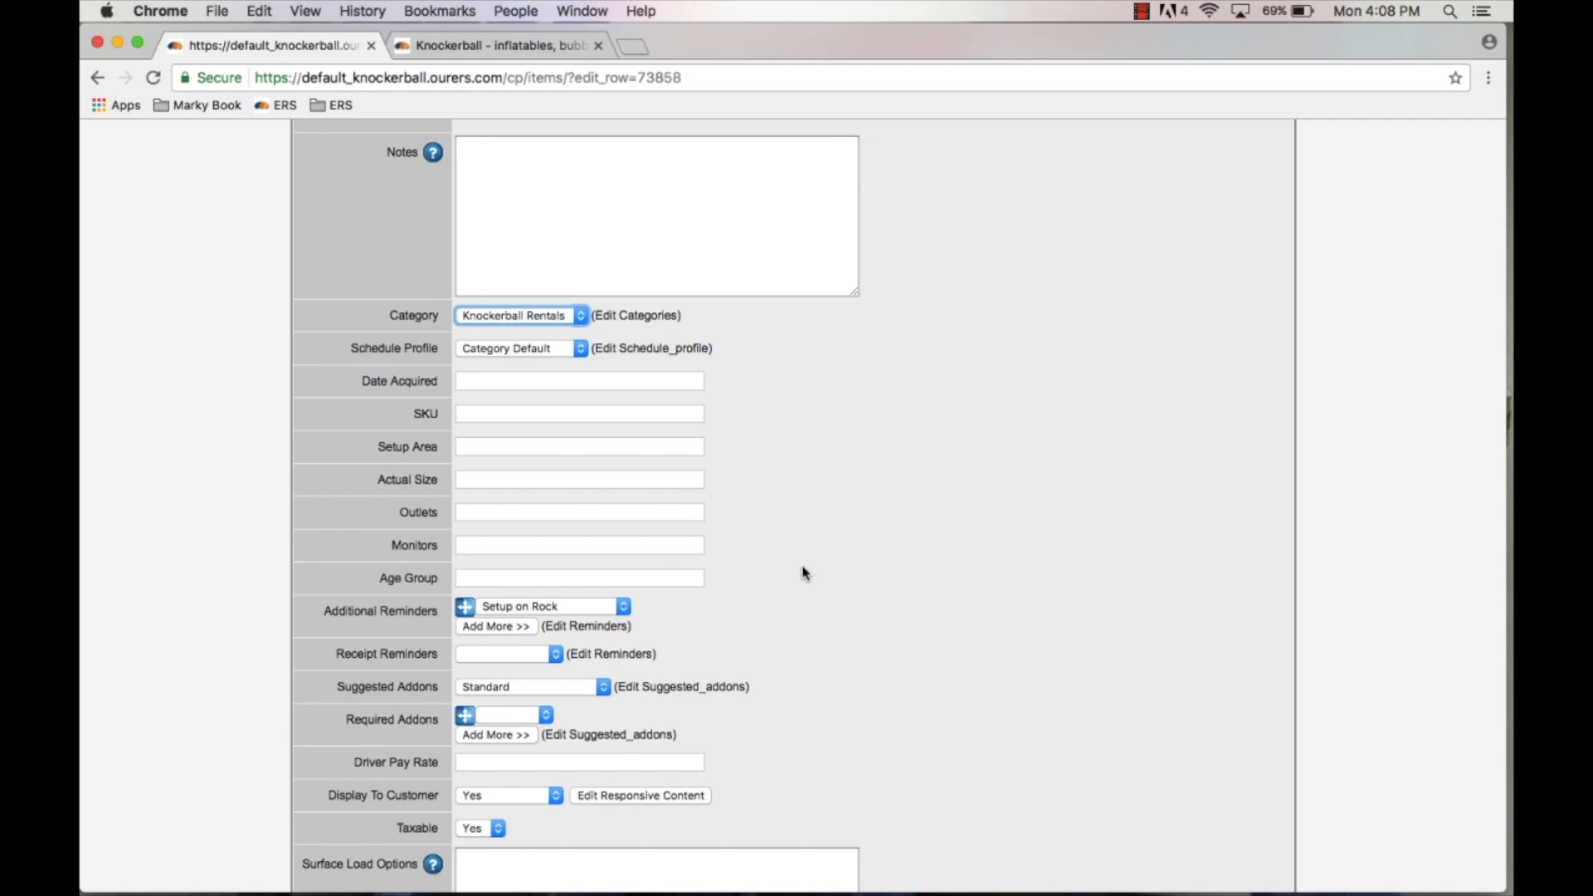
scroll(762, 458, down, 3)
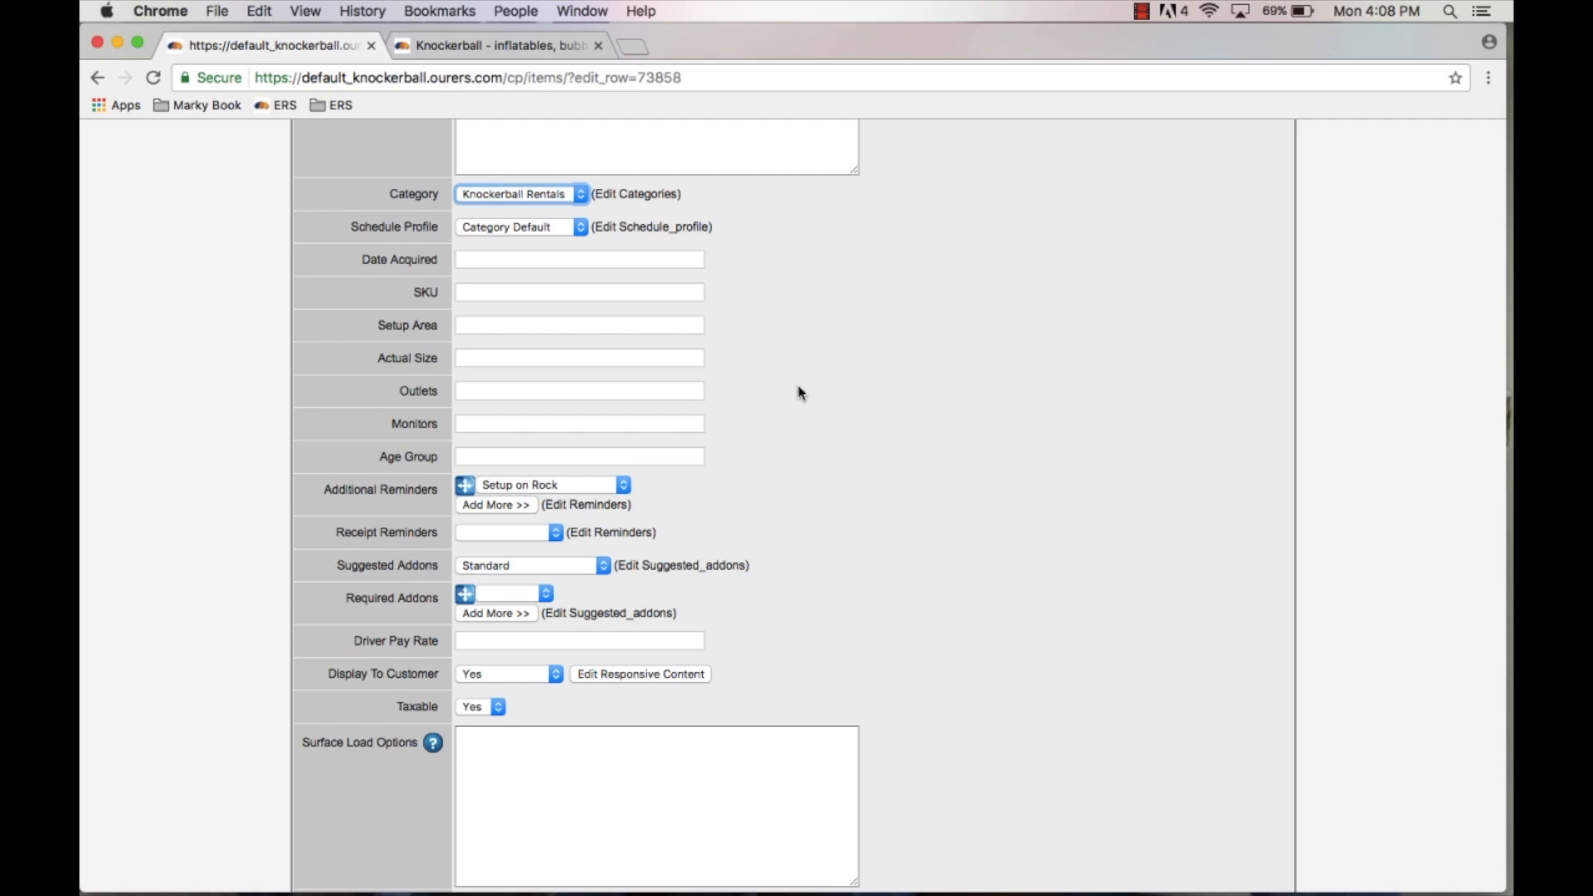
scroll(801, 391, down, 3)
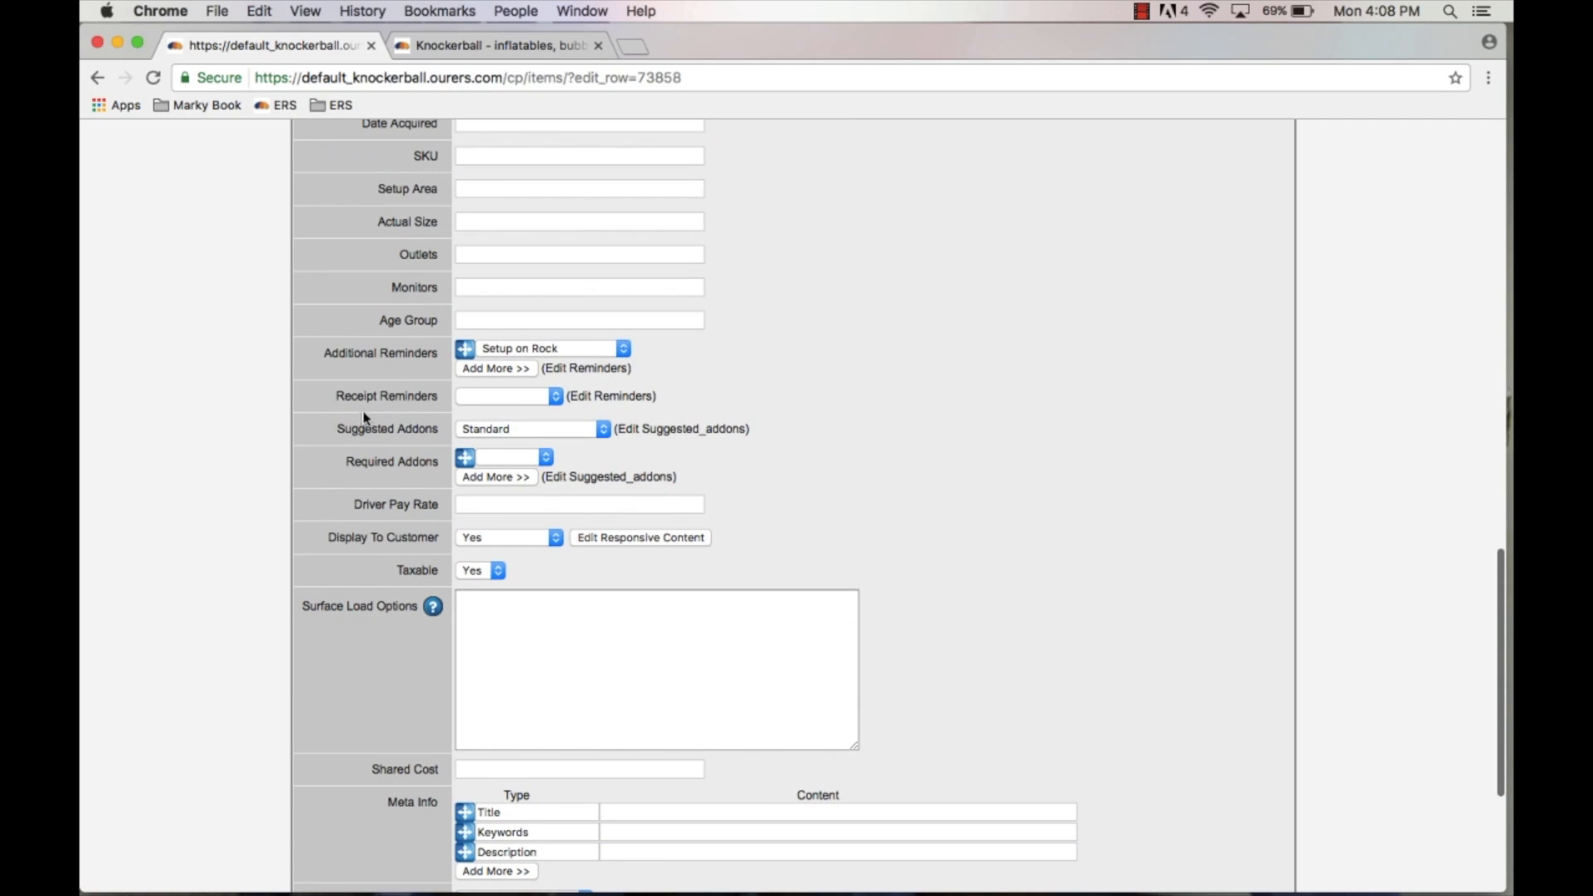
Step: Inspect the Additional Reminders and Receipt Reminders options, leaving both unchanged
scroll(362, 418, down, 3)
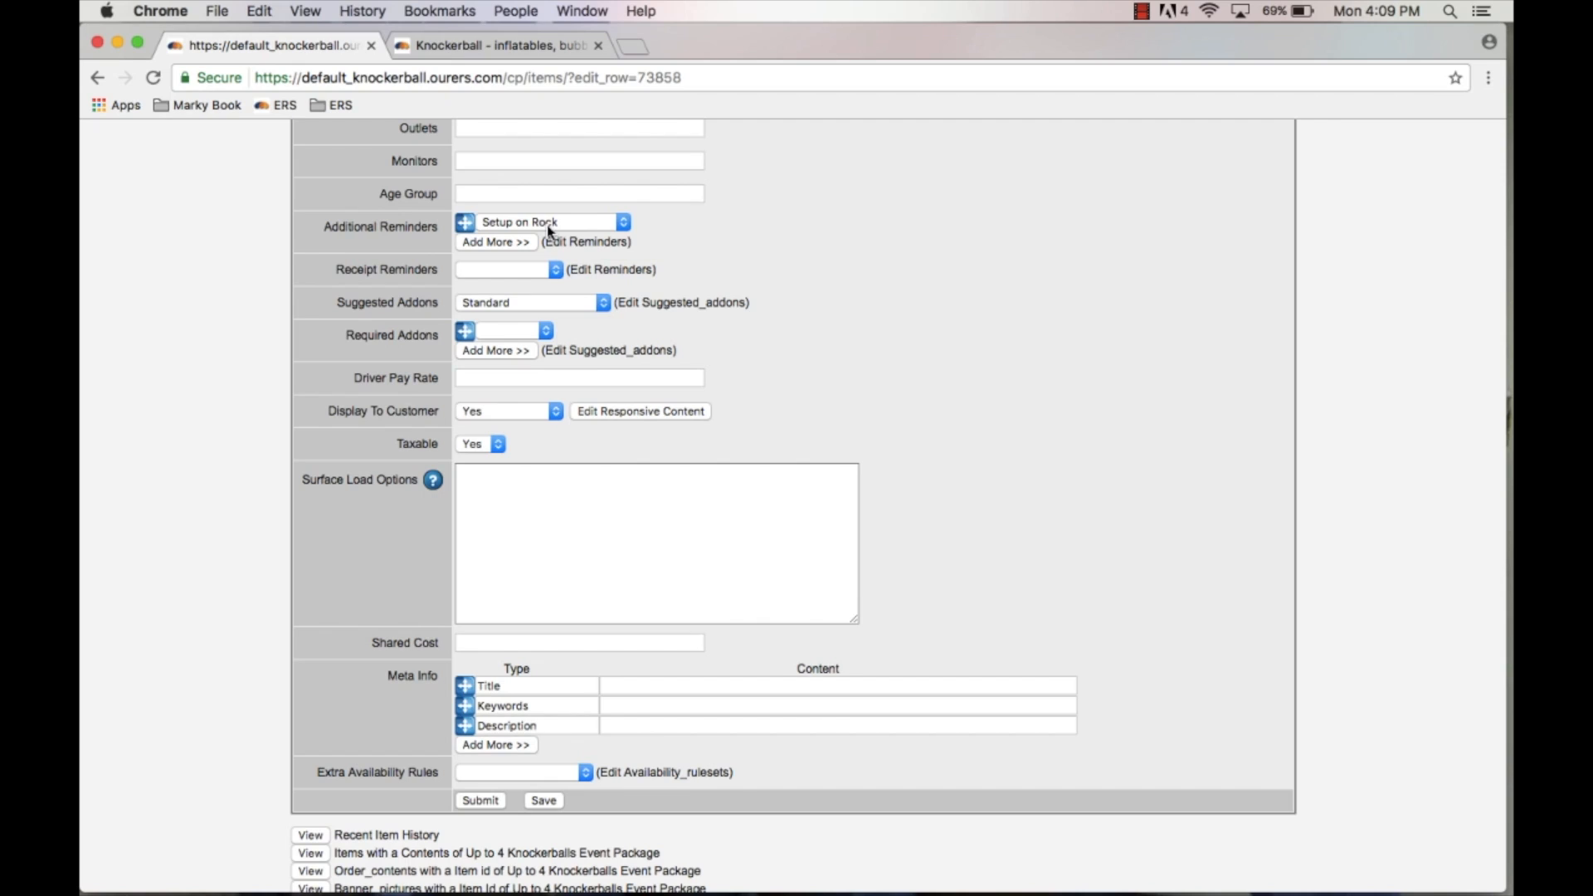
click(609, 227)
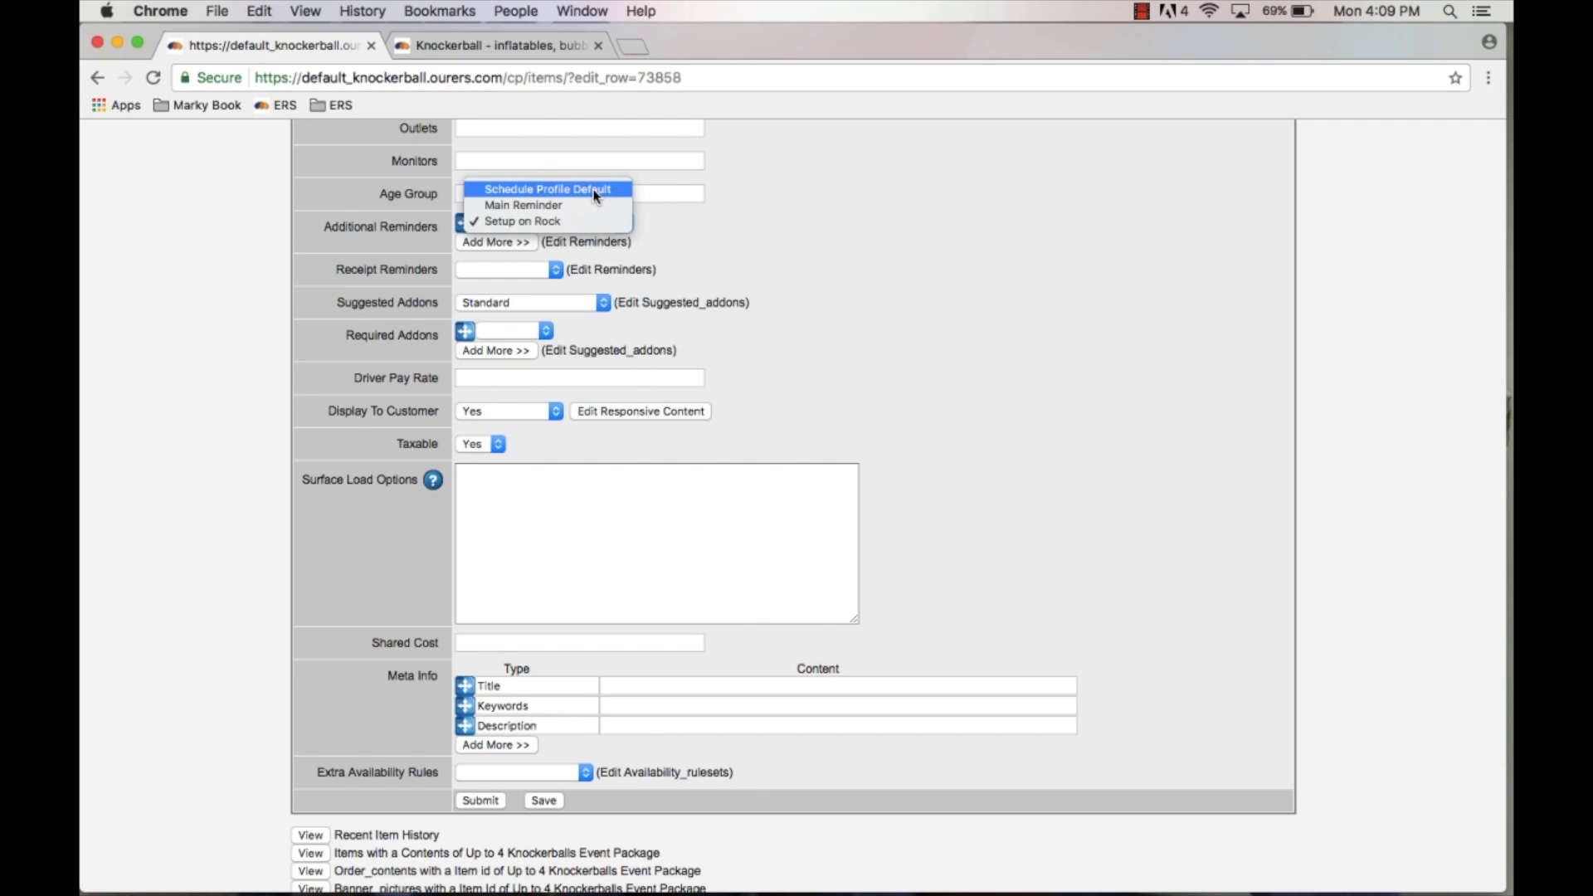
click(618, 221)
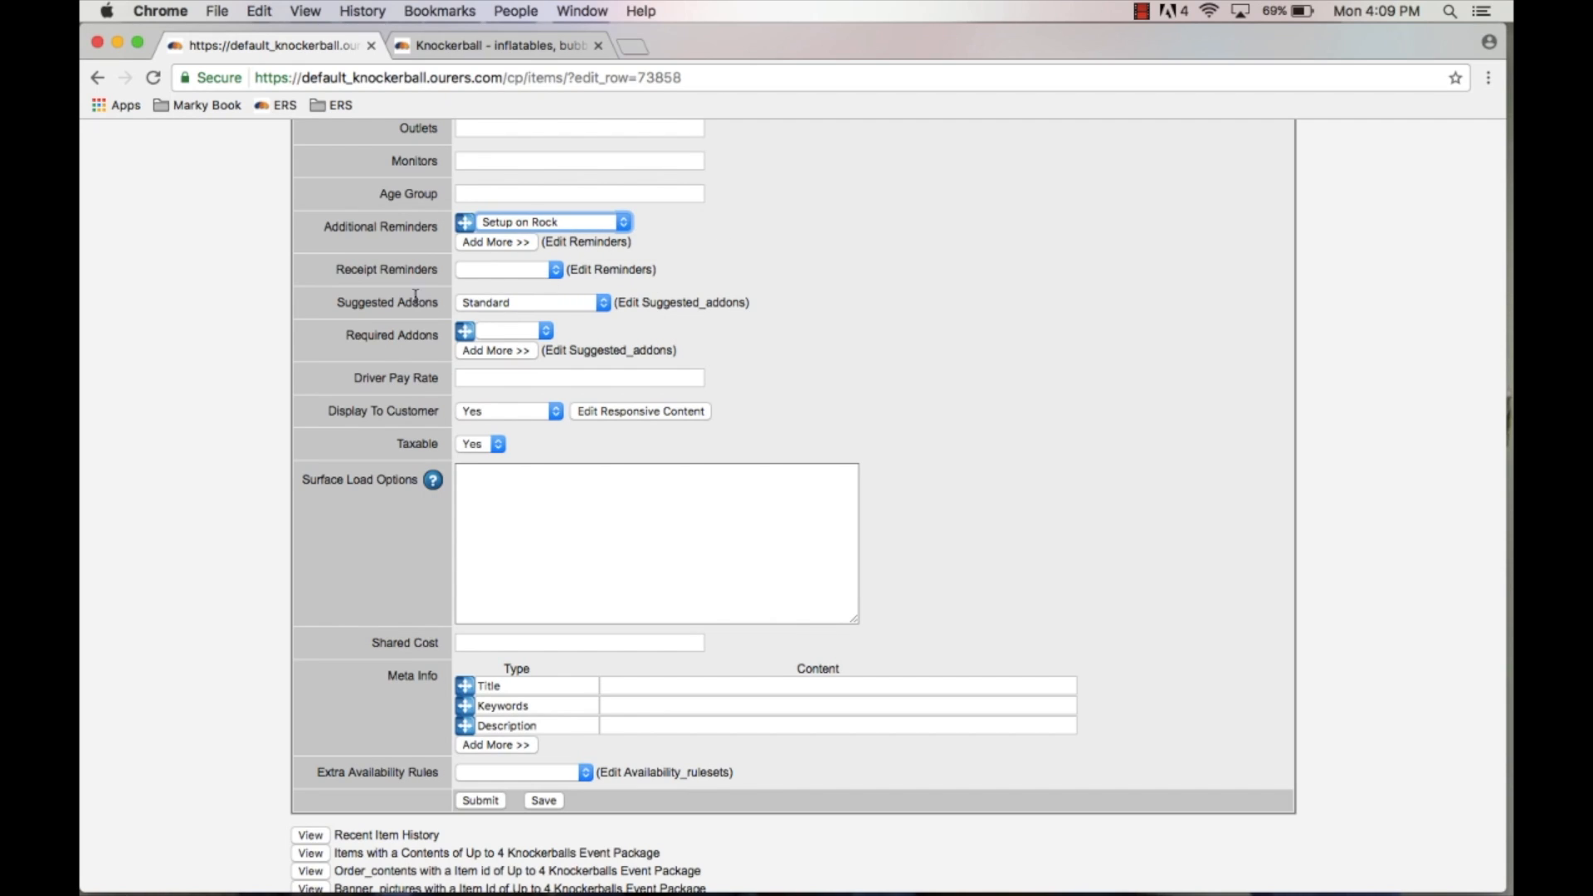
click(551, 270)
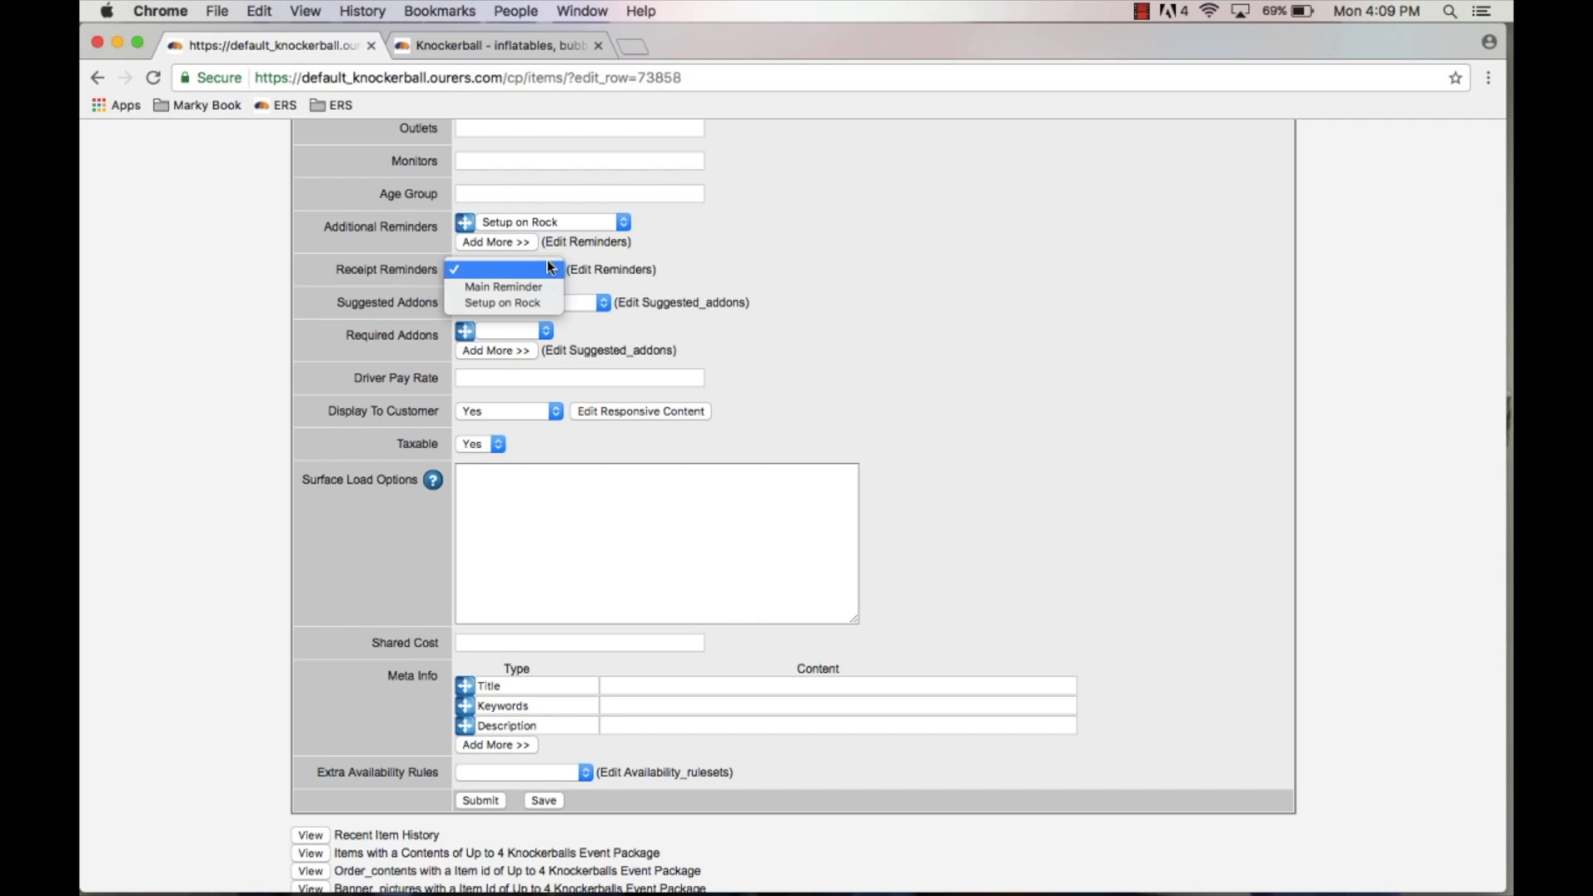
click(697, 261)
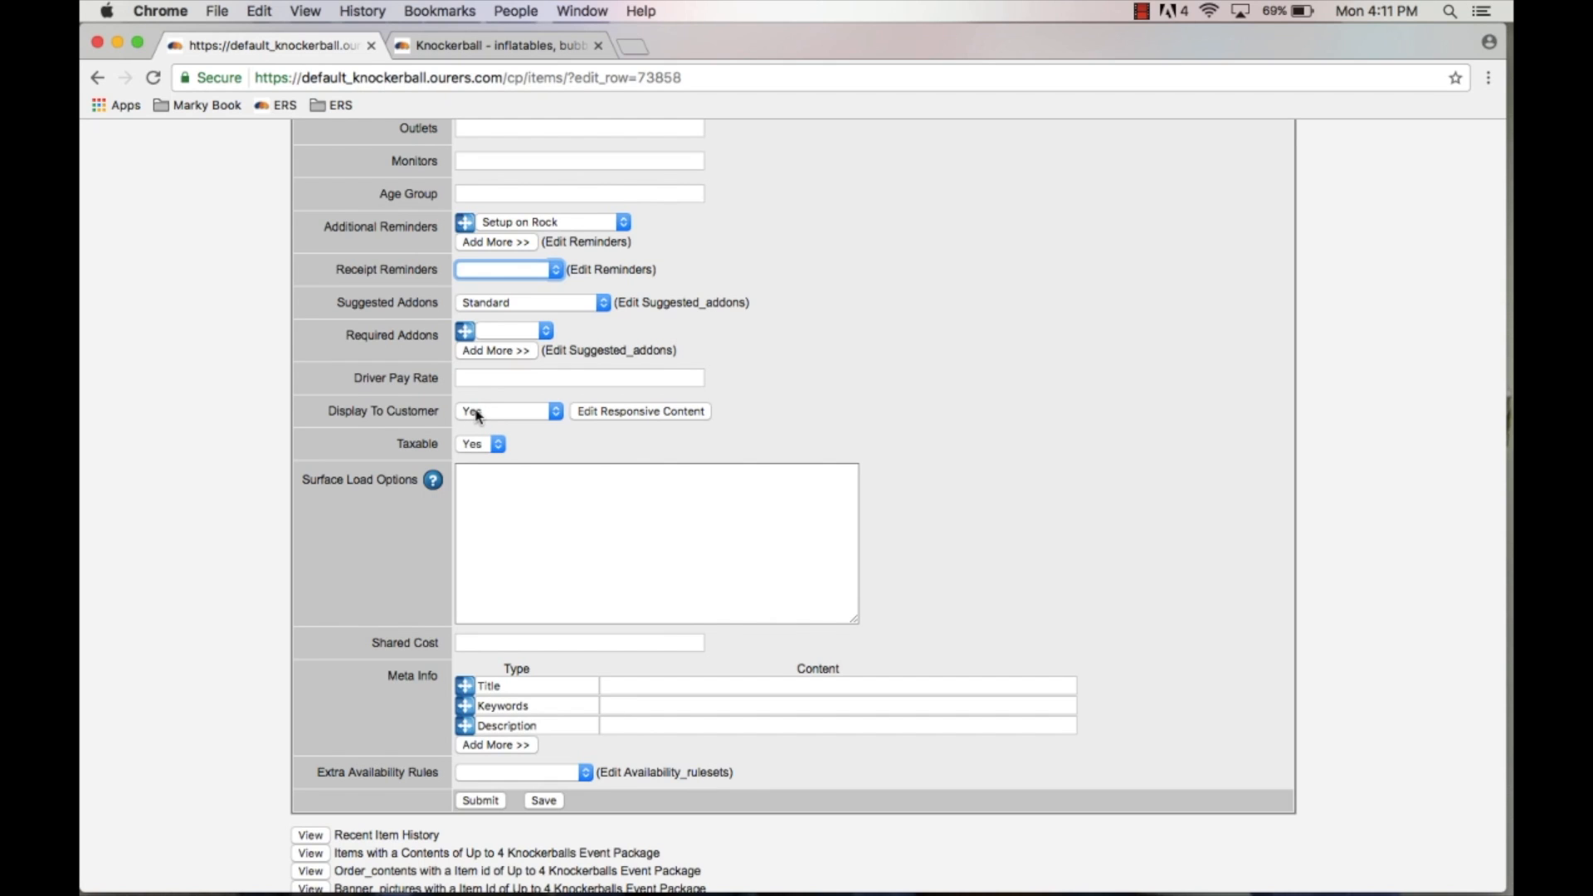
Step: Compare the item's storefront details page with the control panel form
click(514, 47)
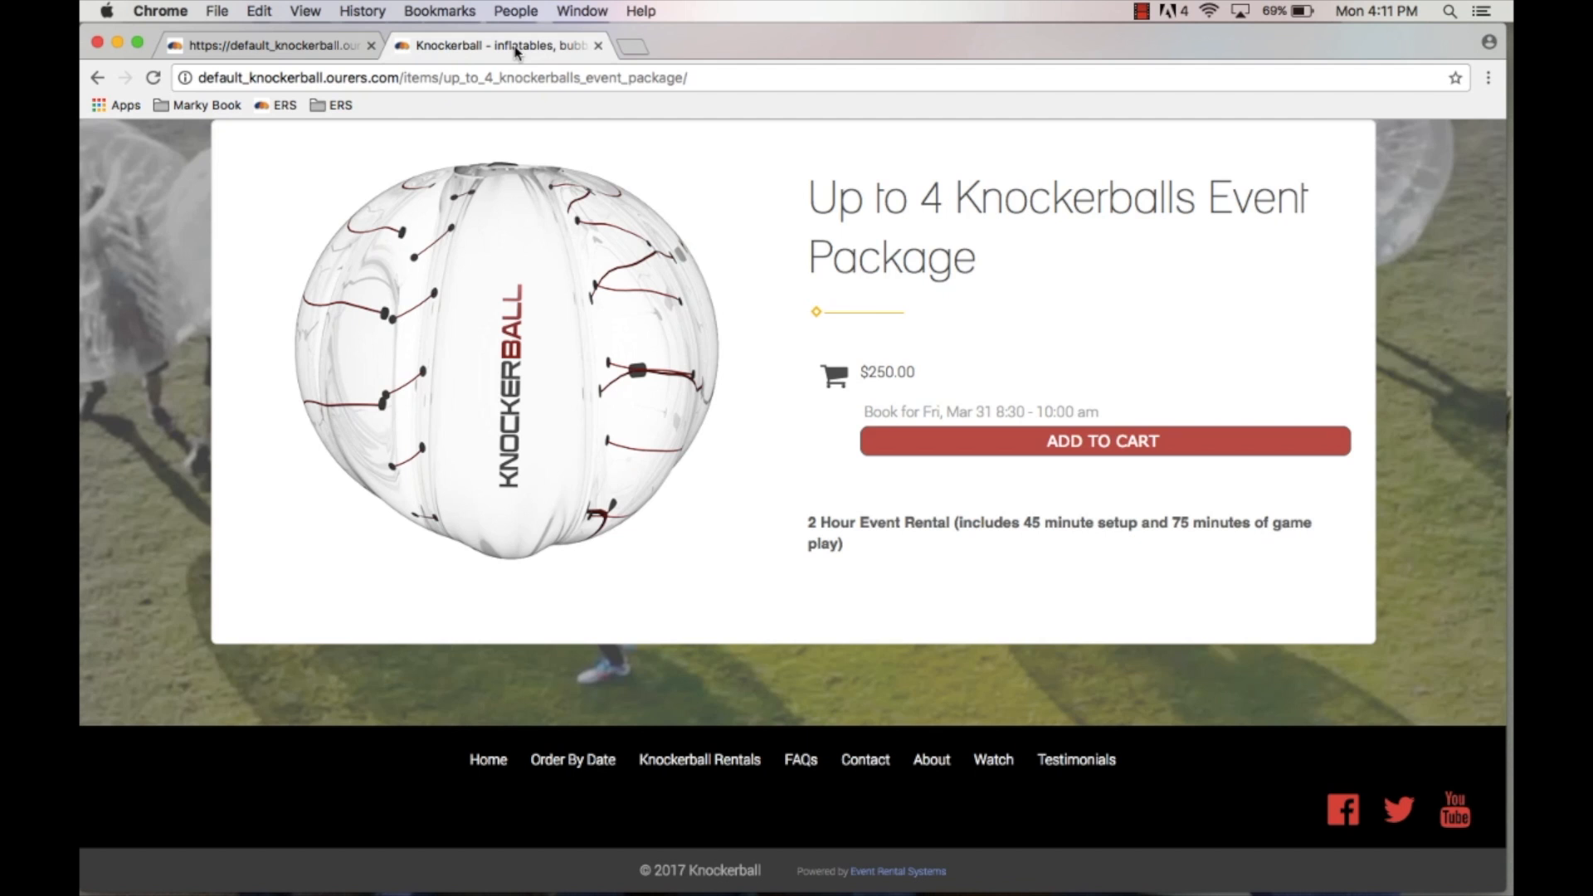
scroll(816, 424, up, 2)
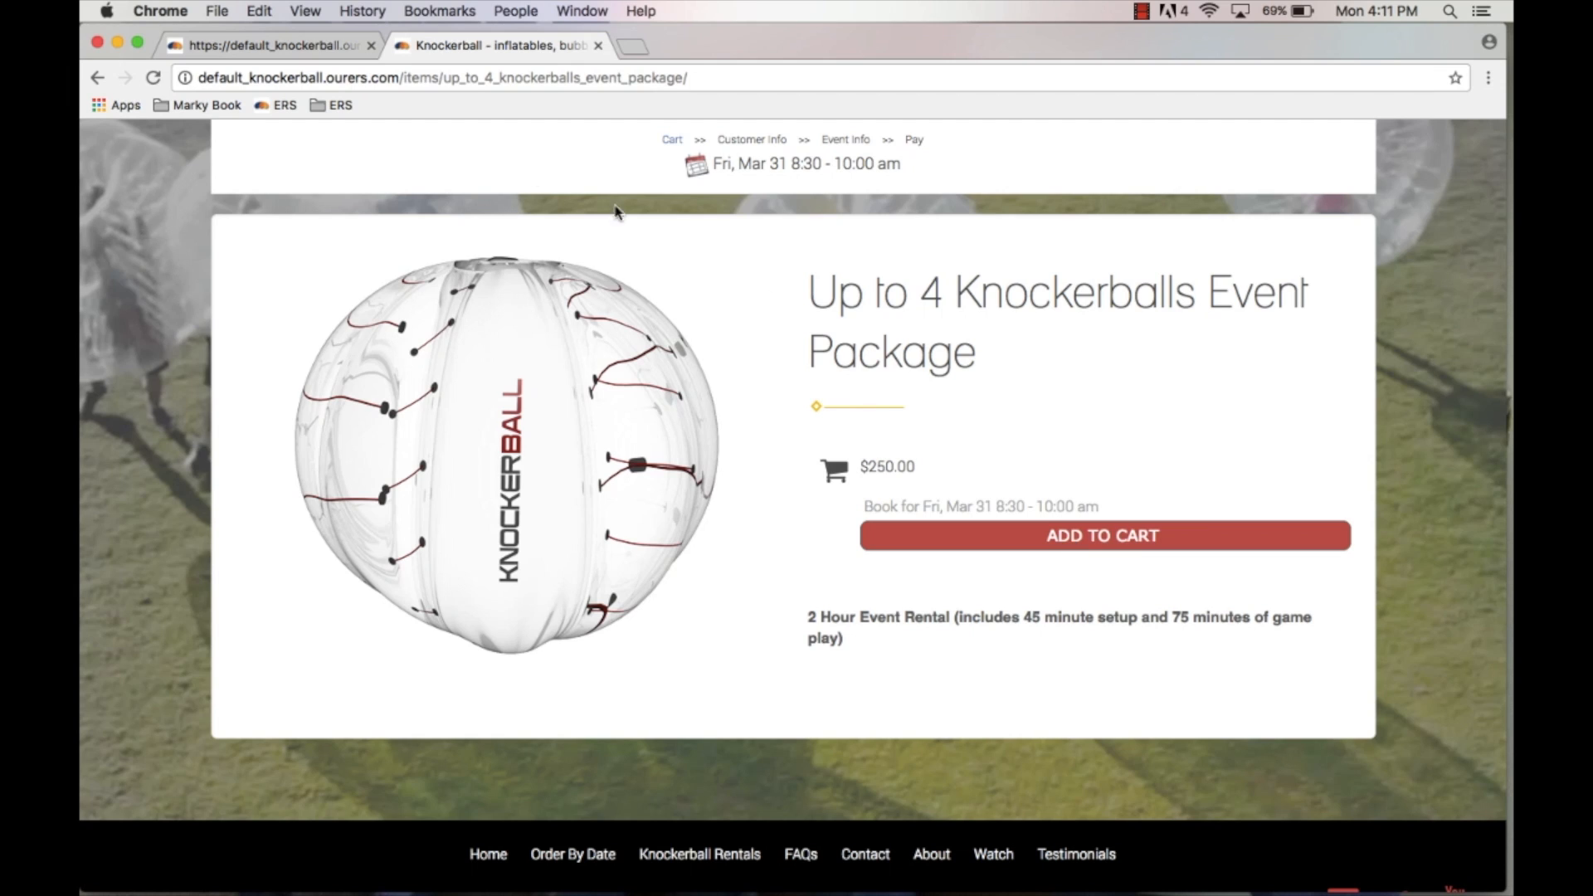
click(278, 43)
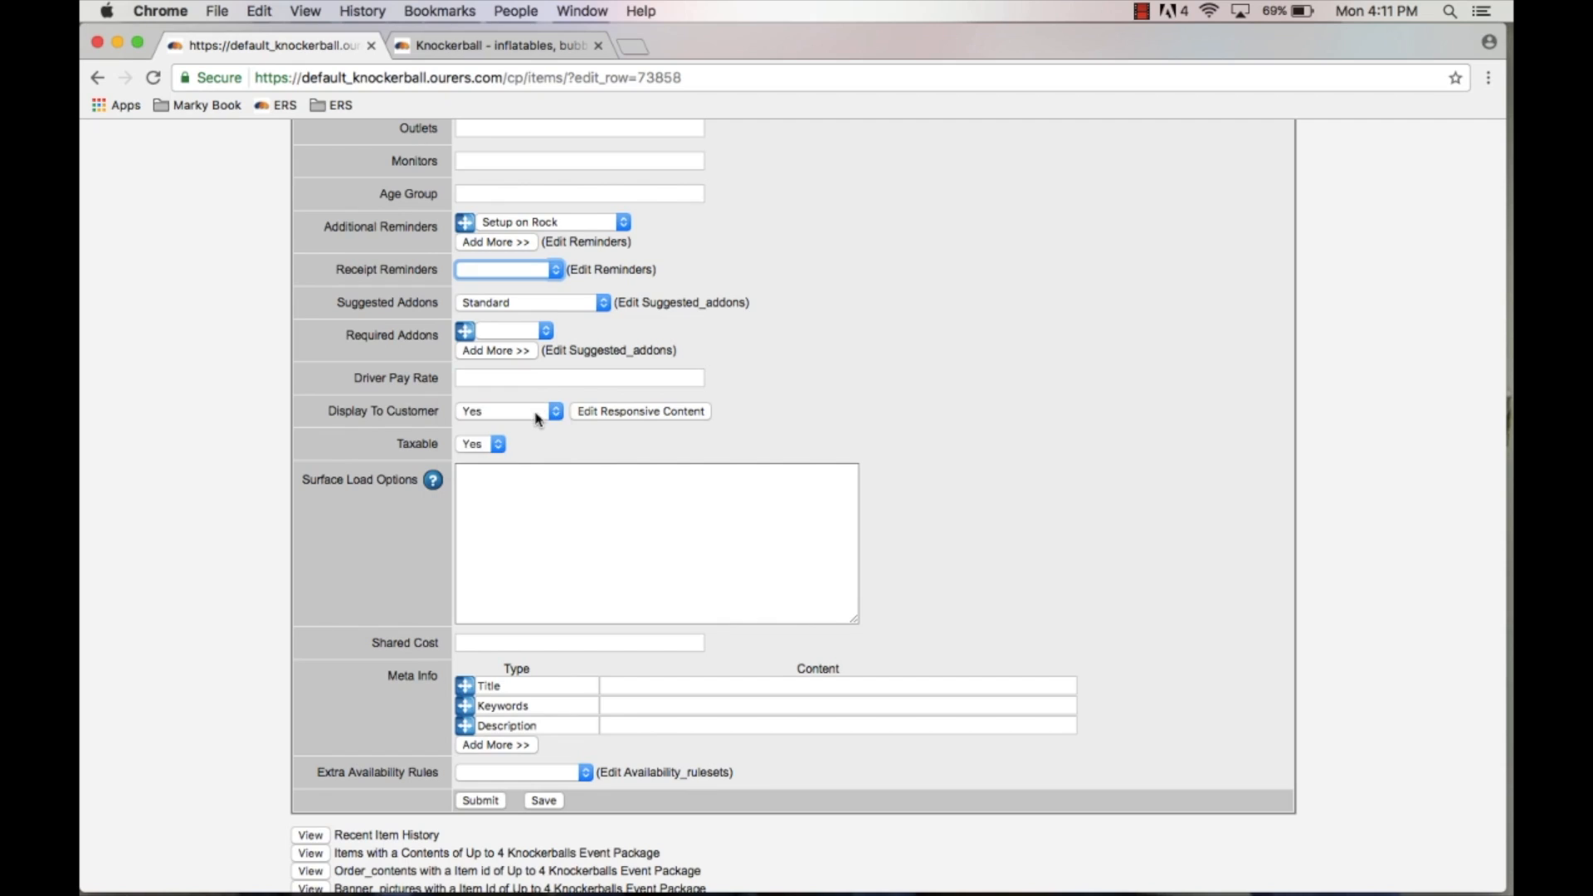
Step: Set the item's Display To Customer option to Display Only and save the item
click(538, 412)
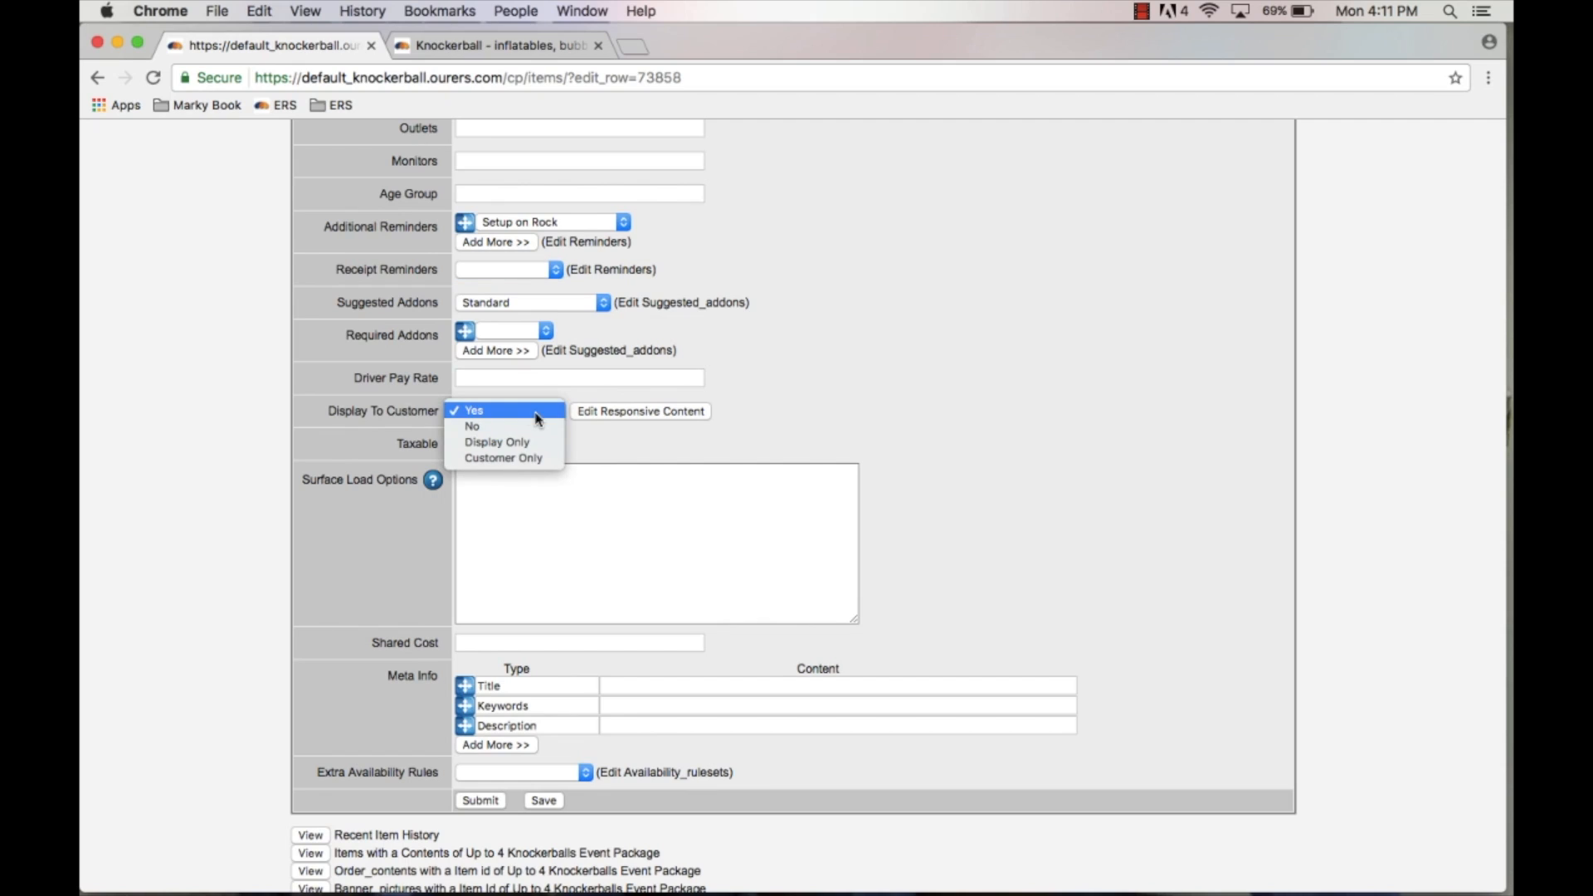
click(498, 443)
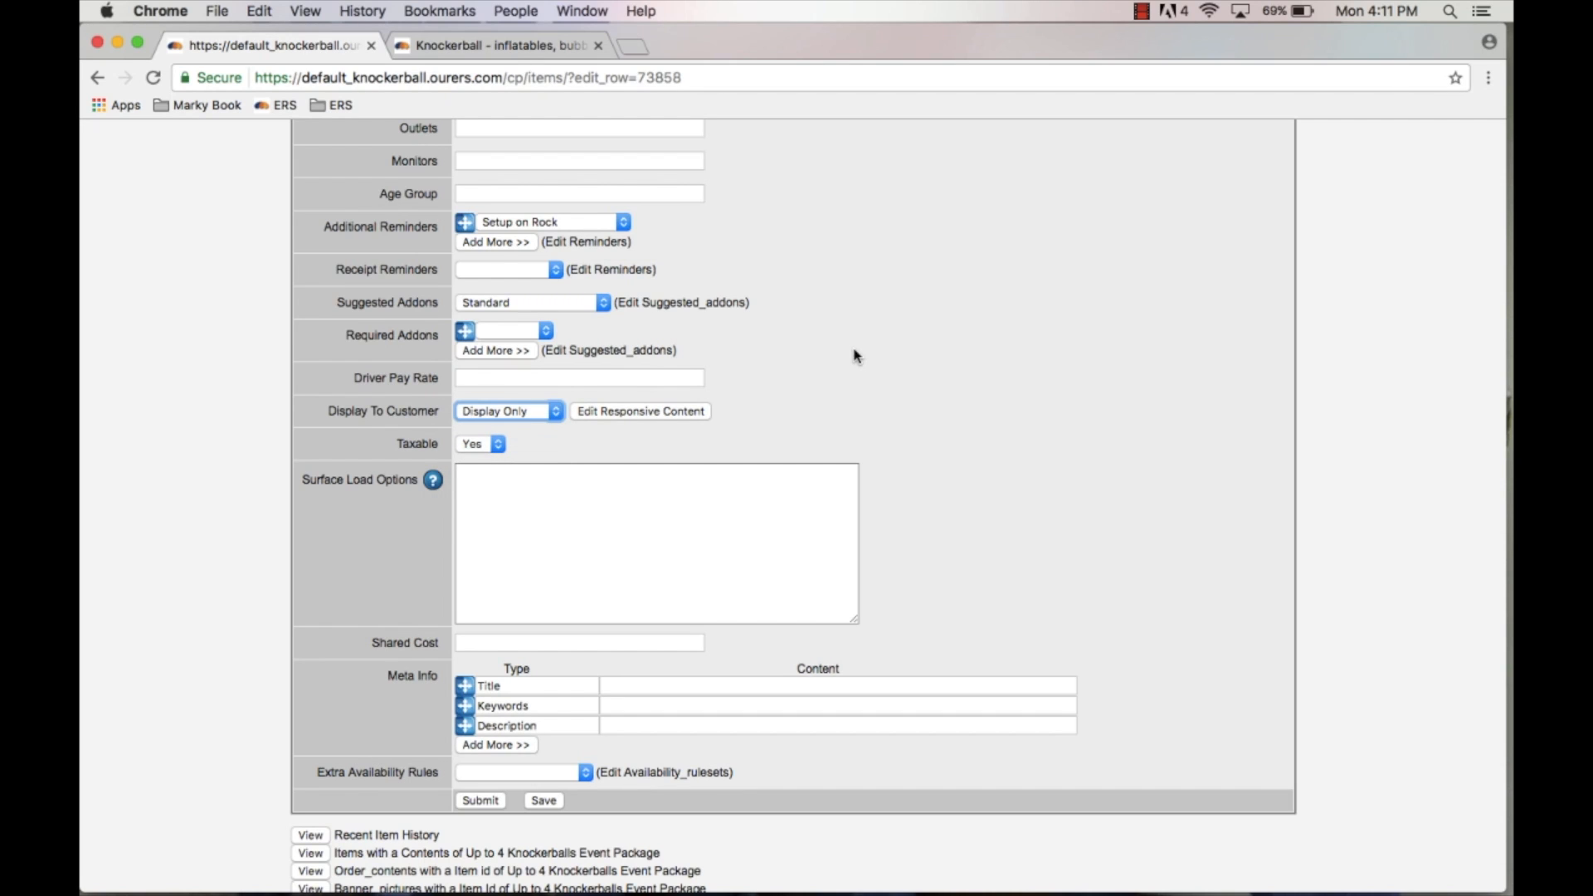
click(505, 49)
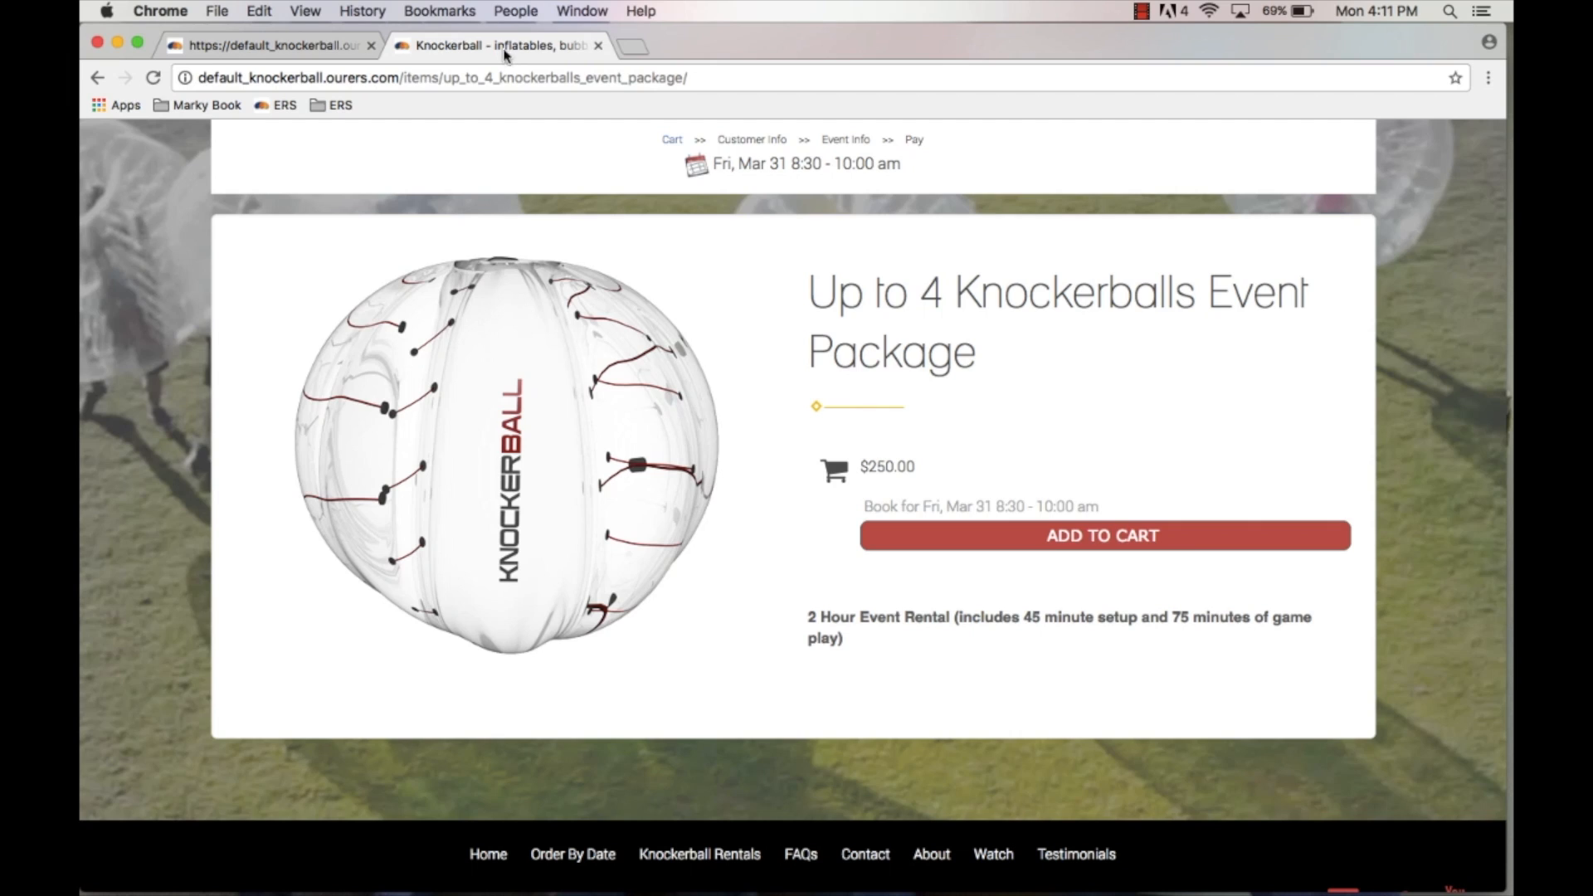
click(347, 48)
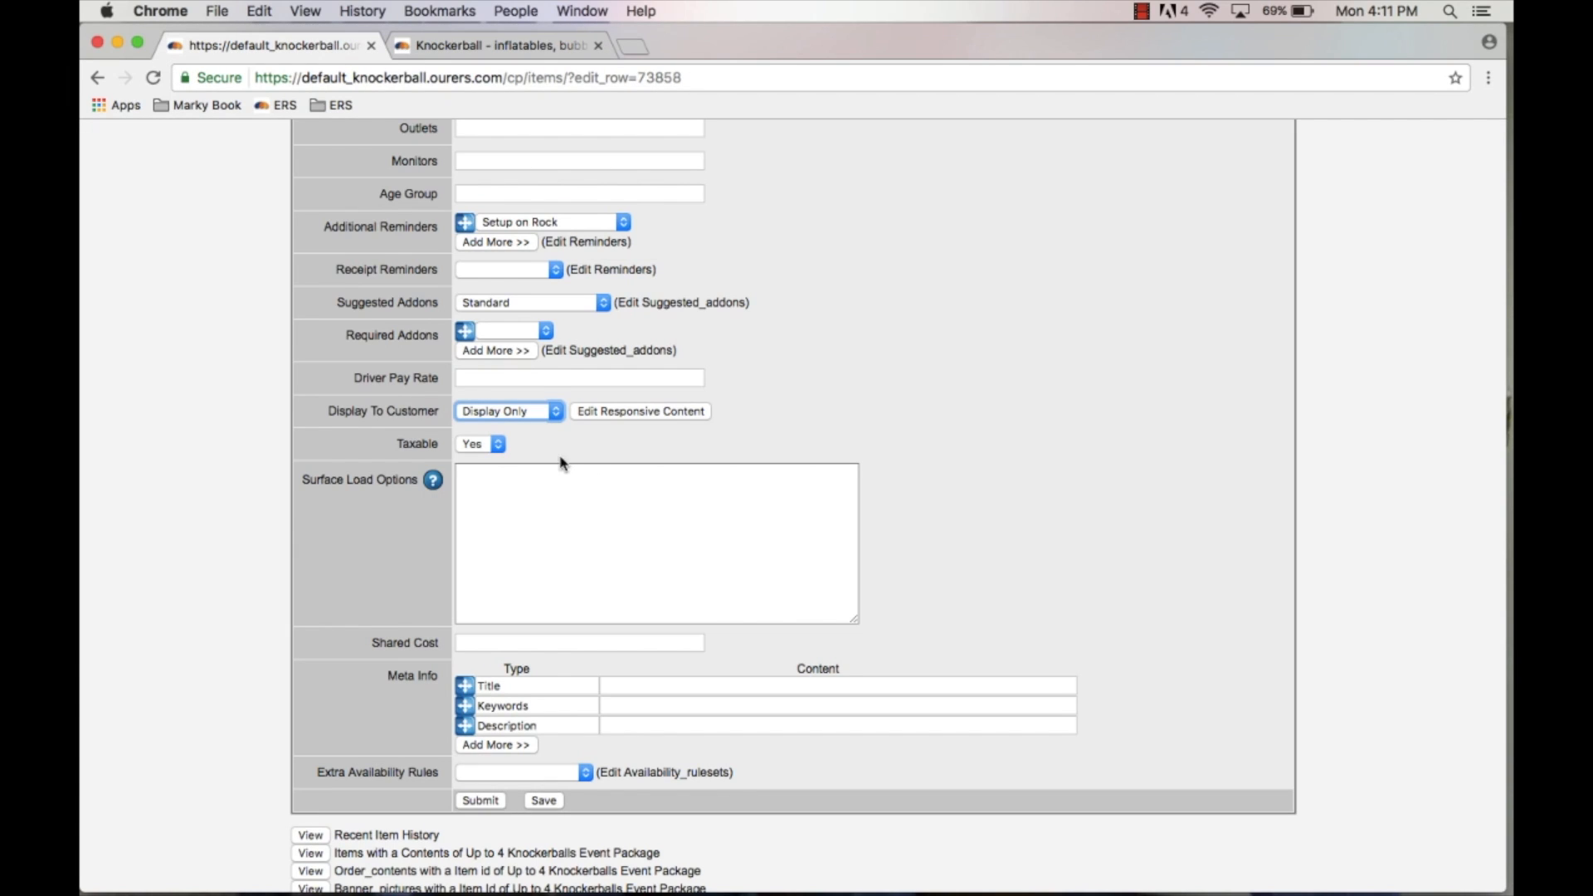
click(551, 804)
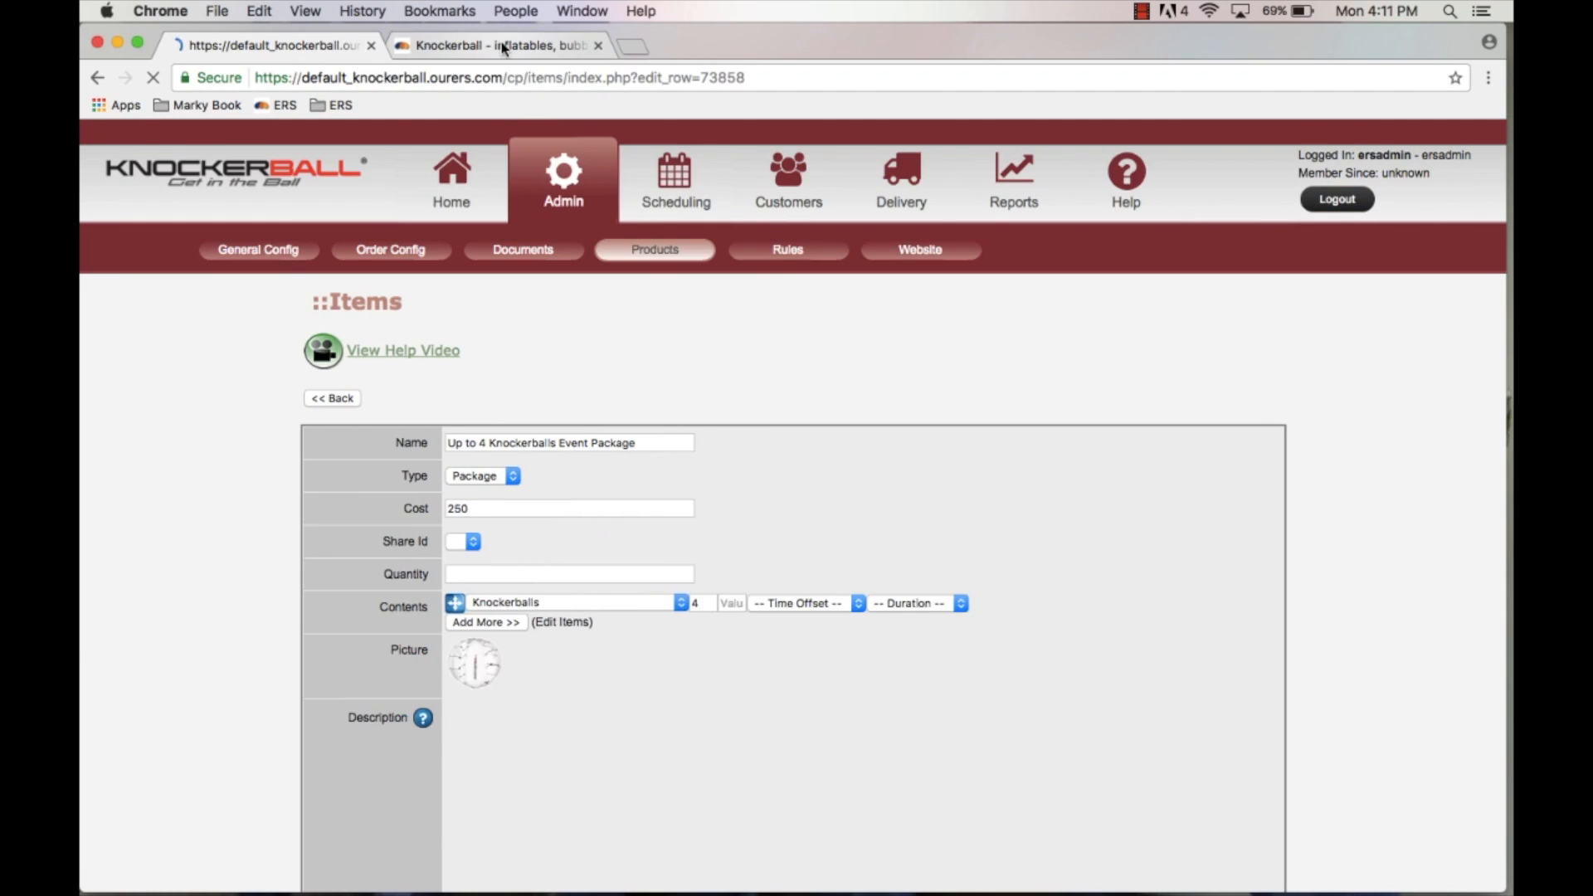
Step: Reload the storefront item page and check the package in the Knockerball Rentals category listing
click(503, 47)
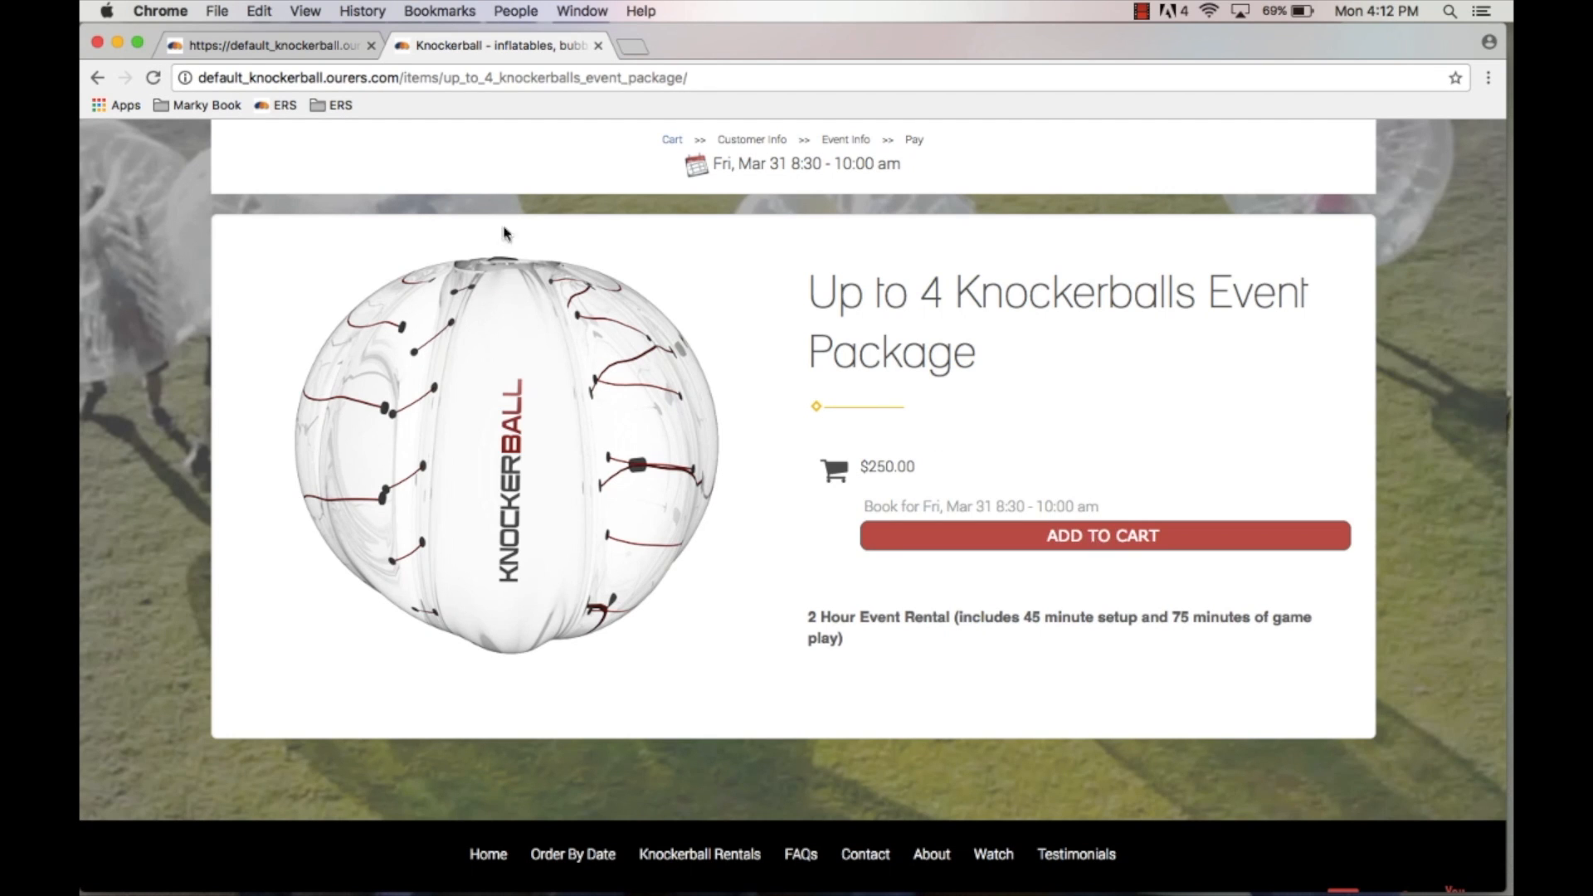
click(153, 77)
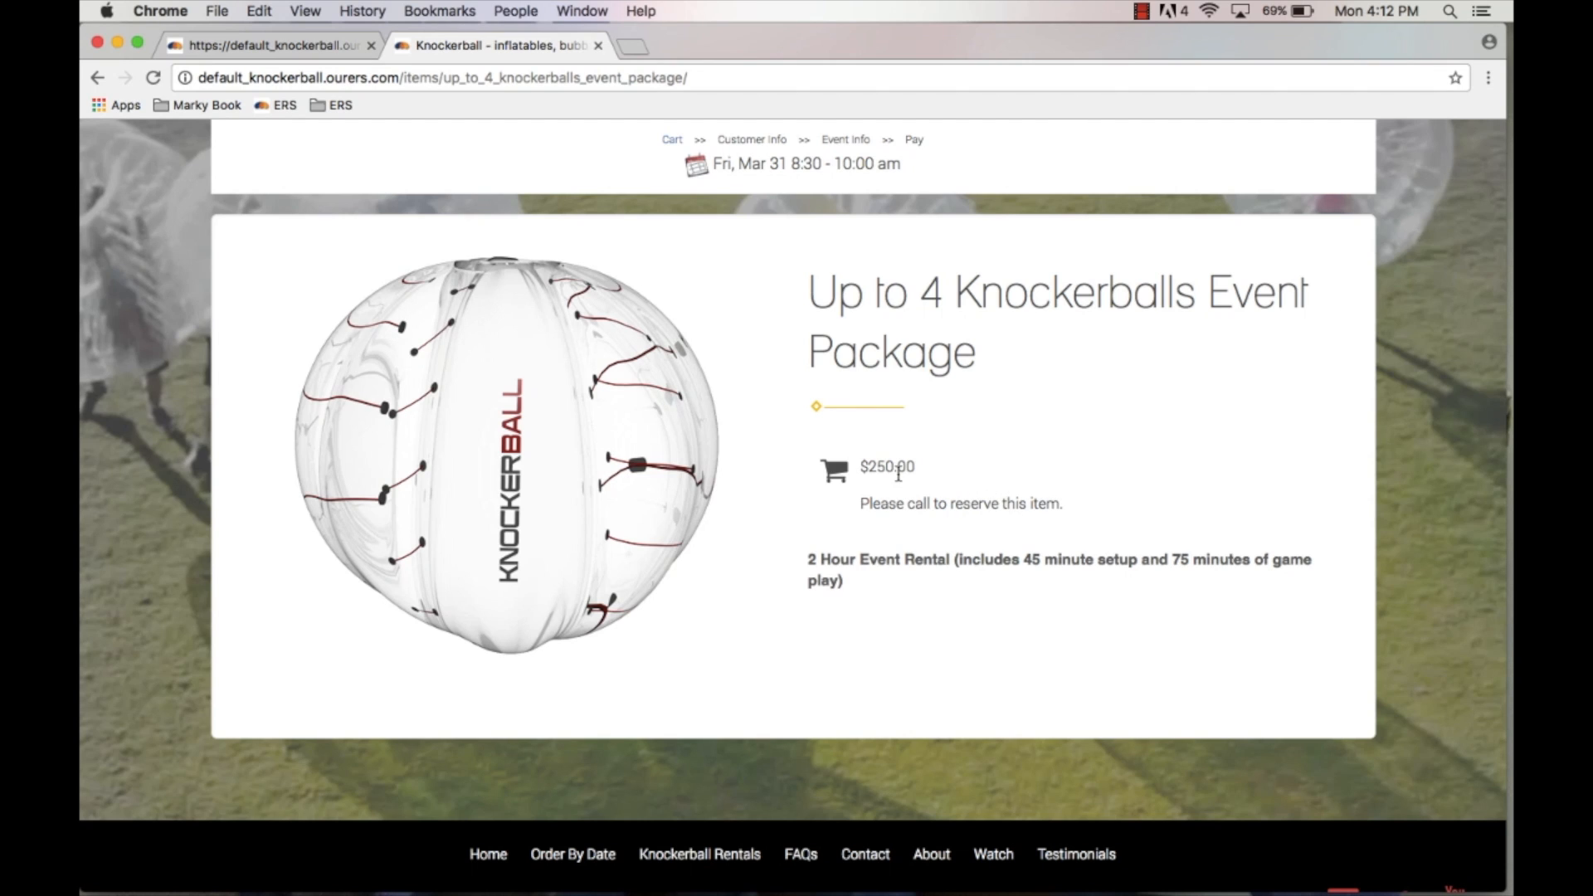
scroll(898, 474, up, 5)
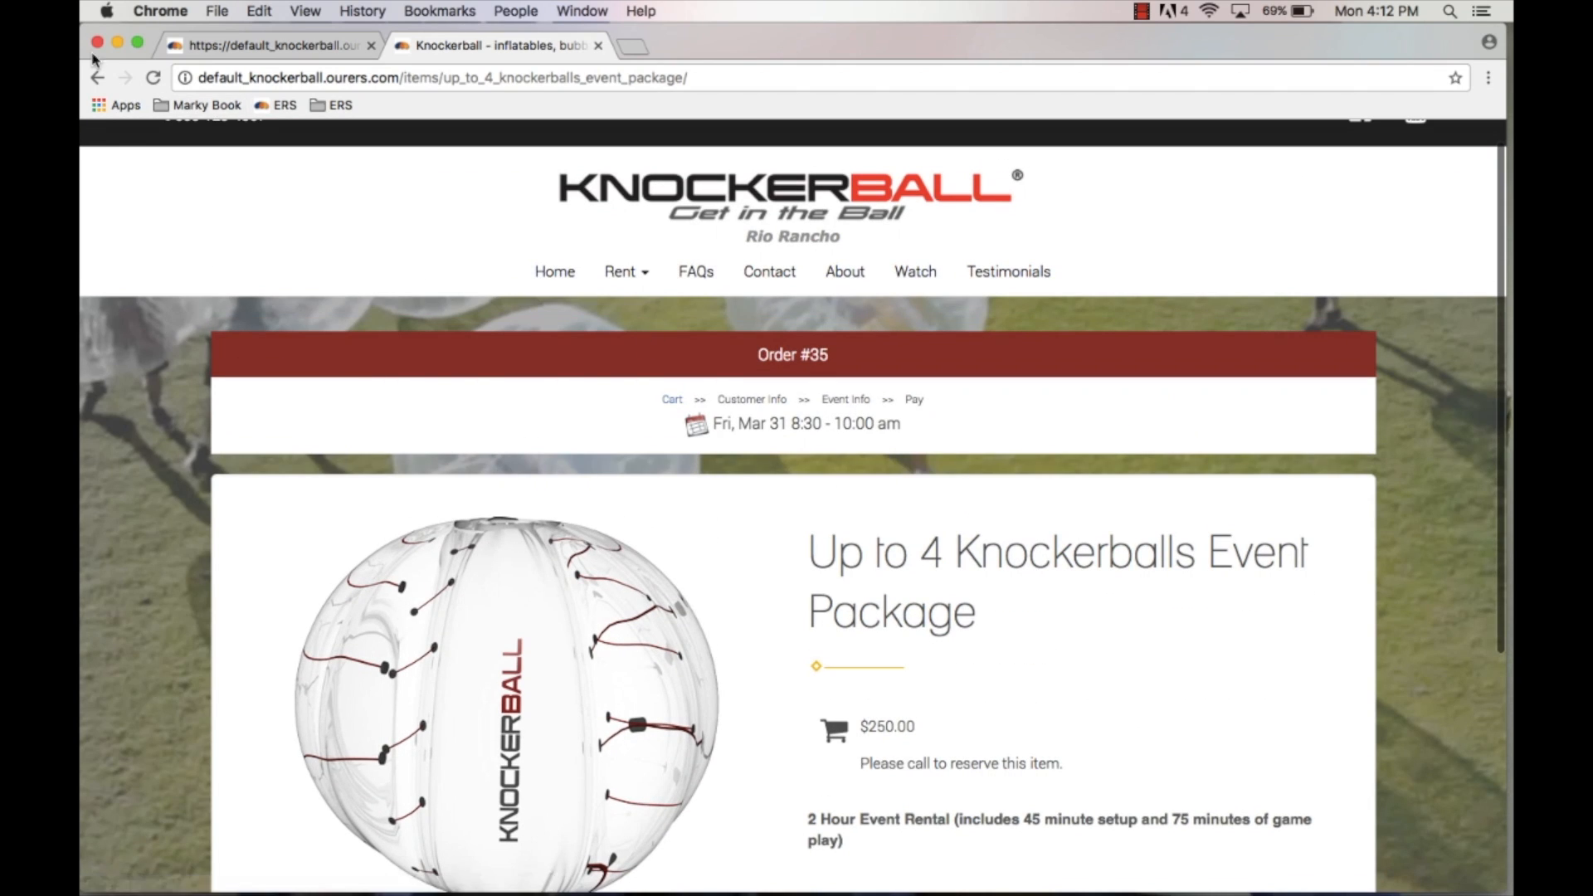
click(97, 81)
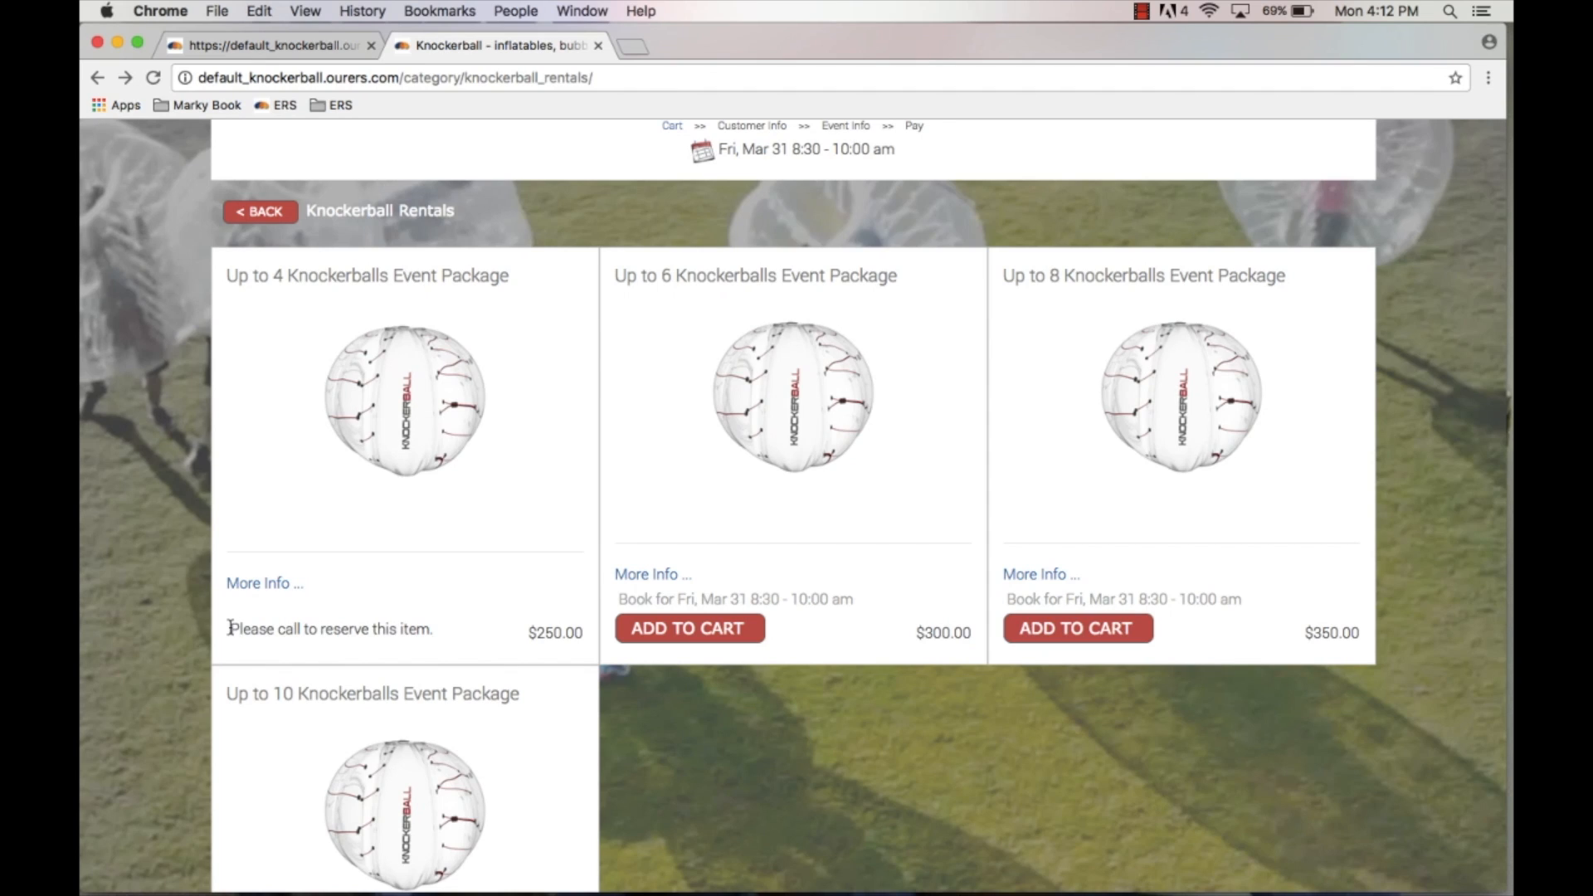
drag(230, 628, 424, 635)
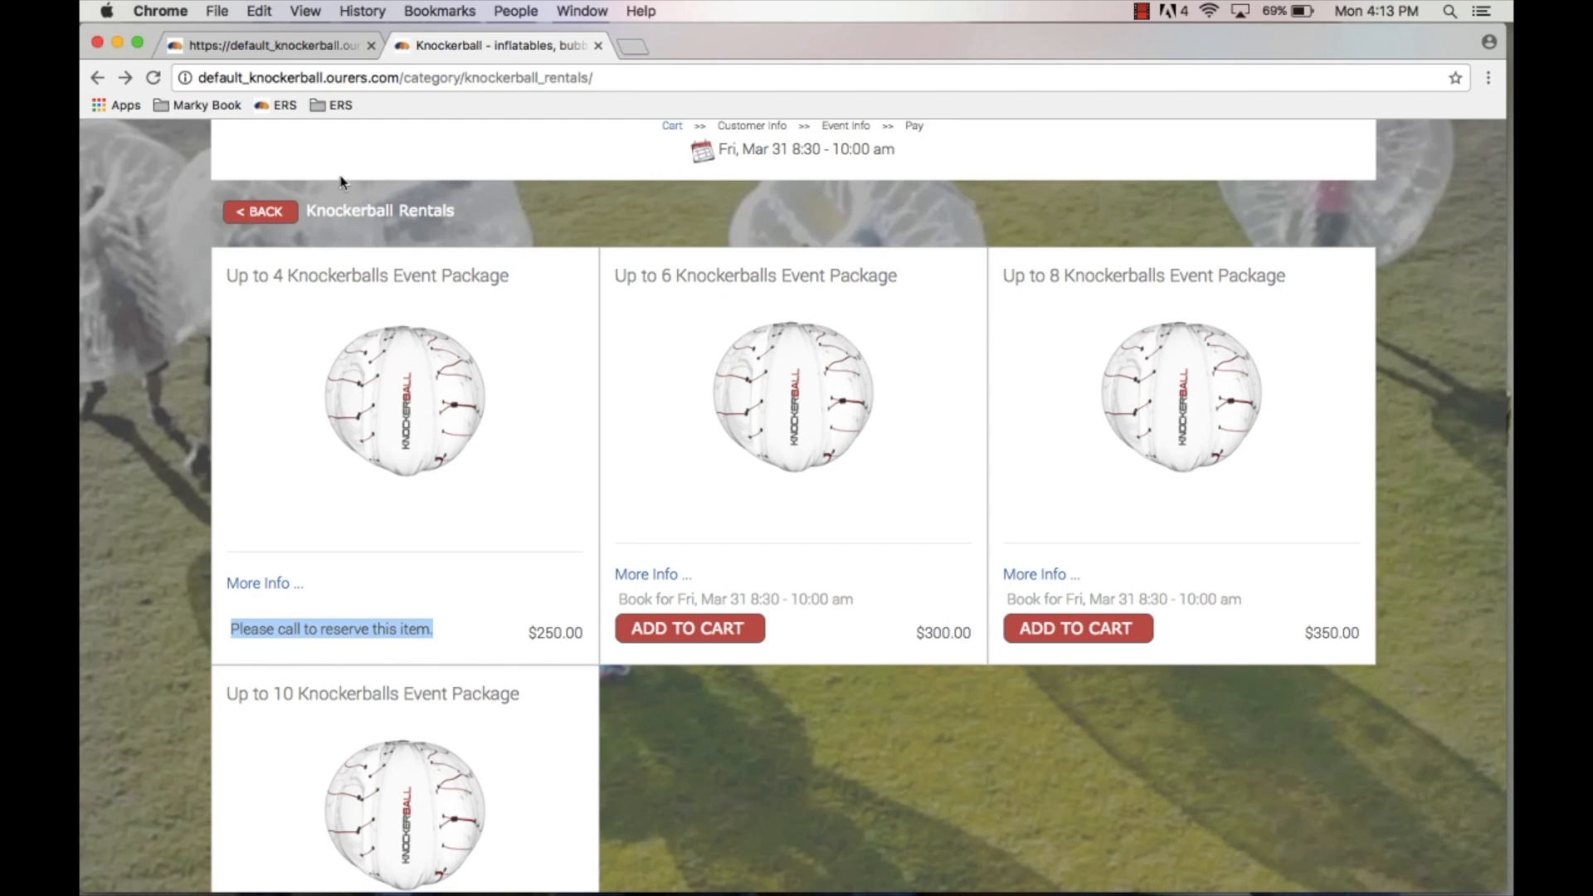
Step: Review the Surface Load Options, Shared Cost and Meta Info fields in the item edit form
click(314, 47)
scroll(377, 658, down, 15)
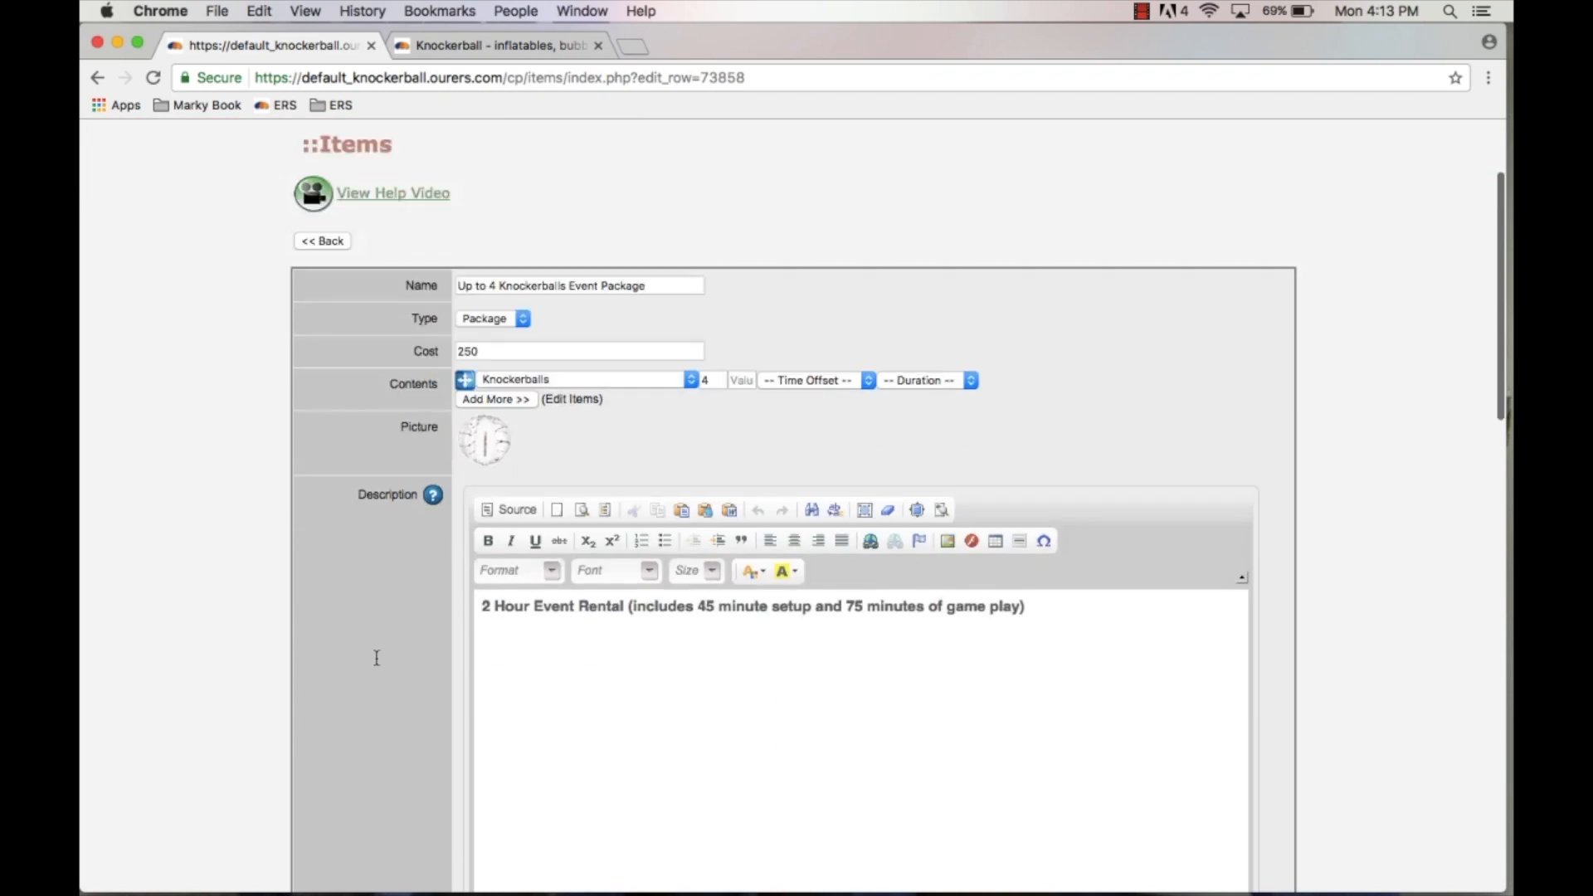
scroll(377, 657, down, 5)
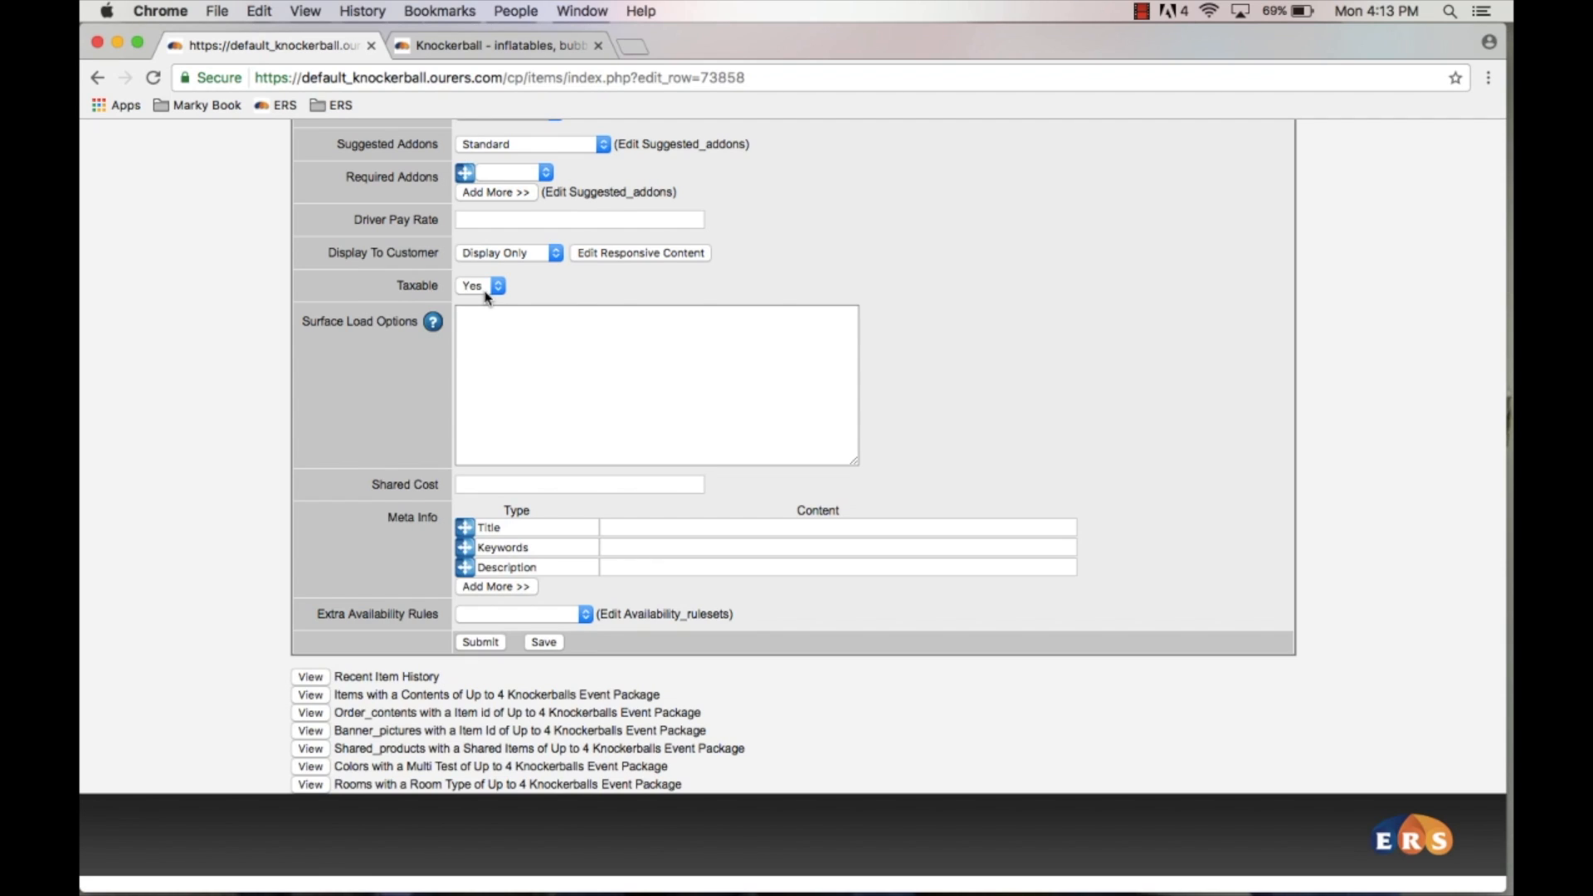
click(510, 349)
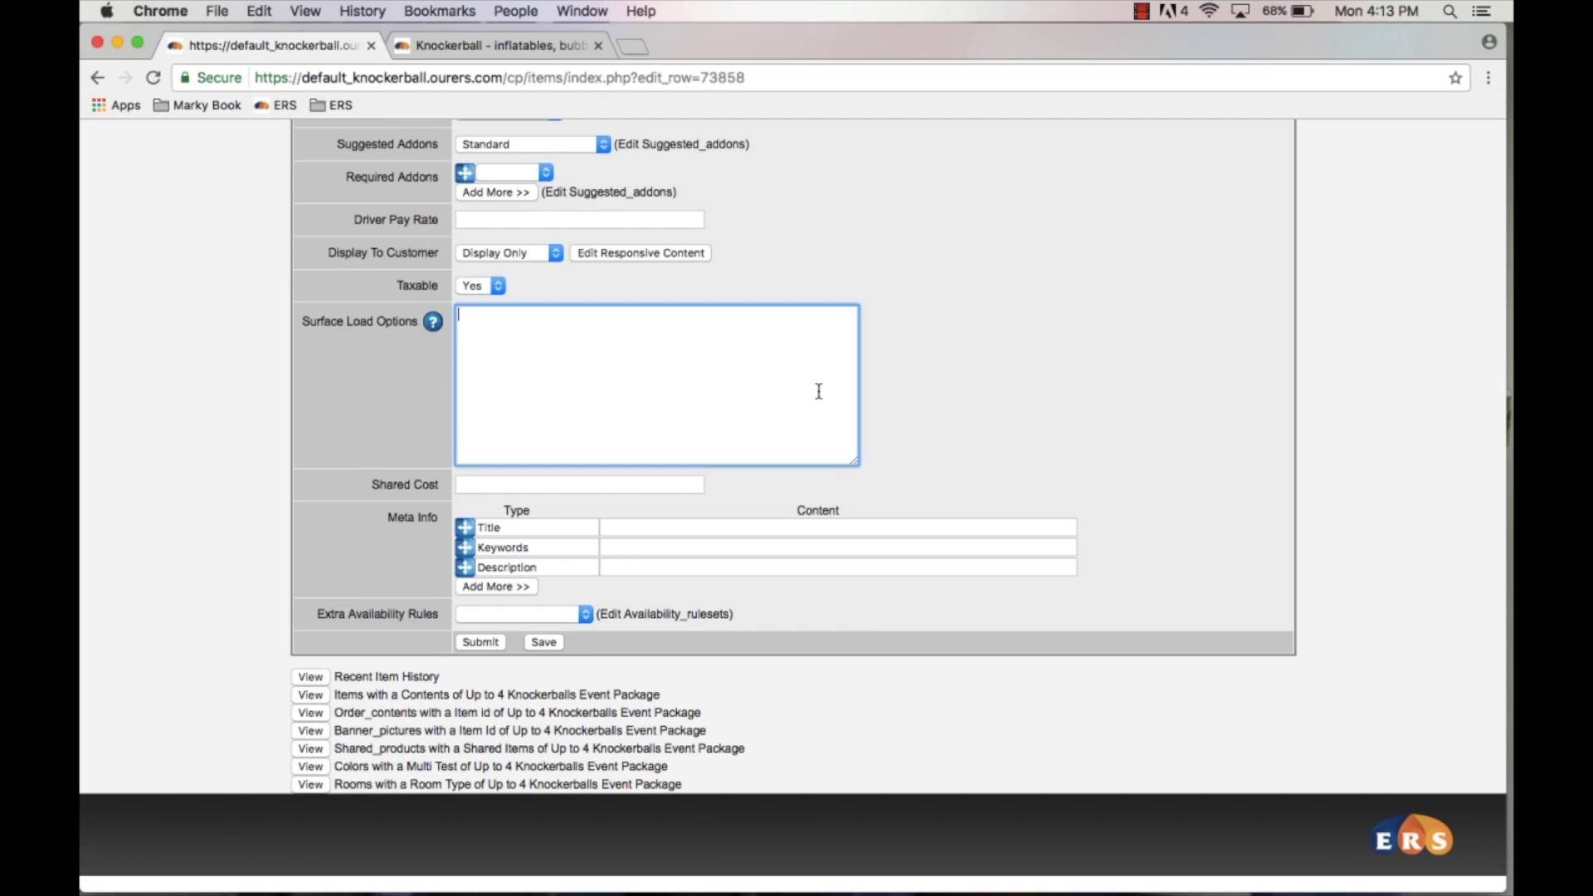
click(470, 487)
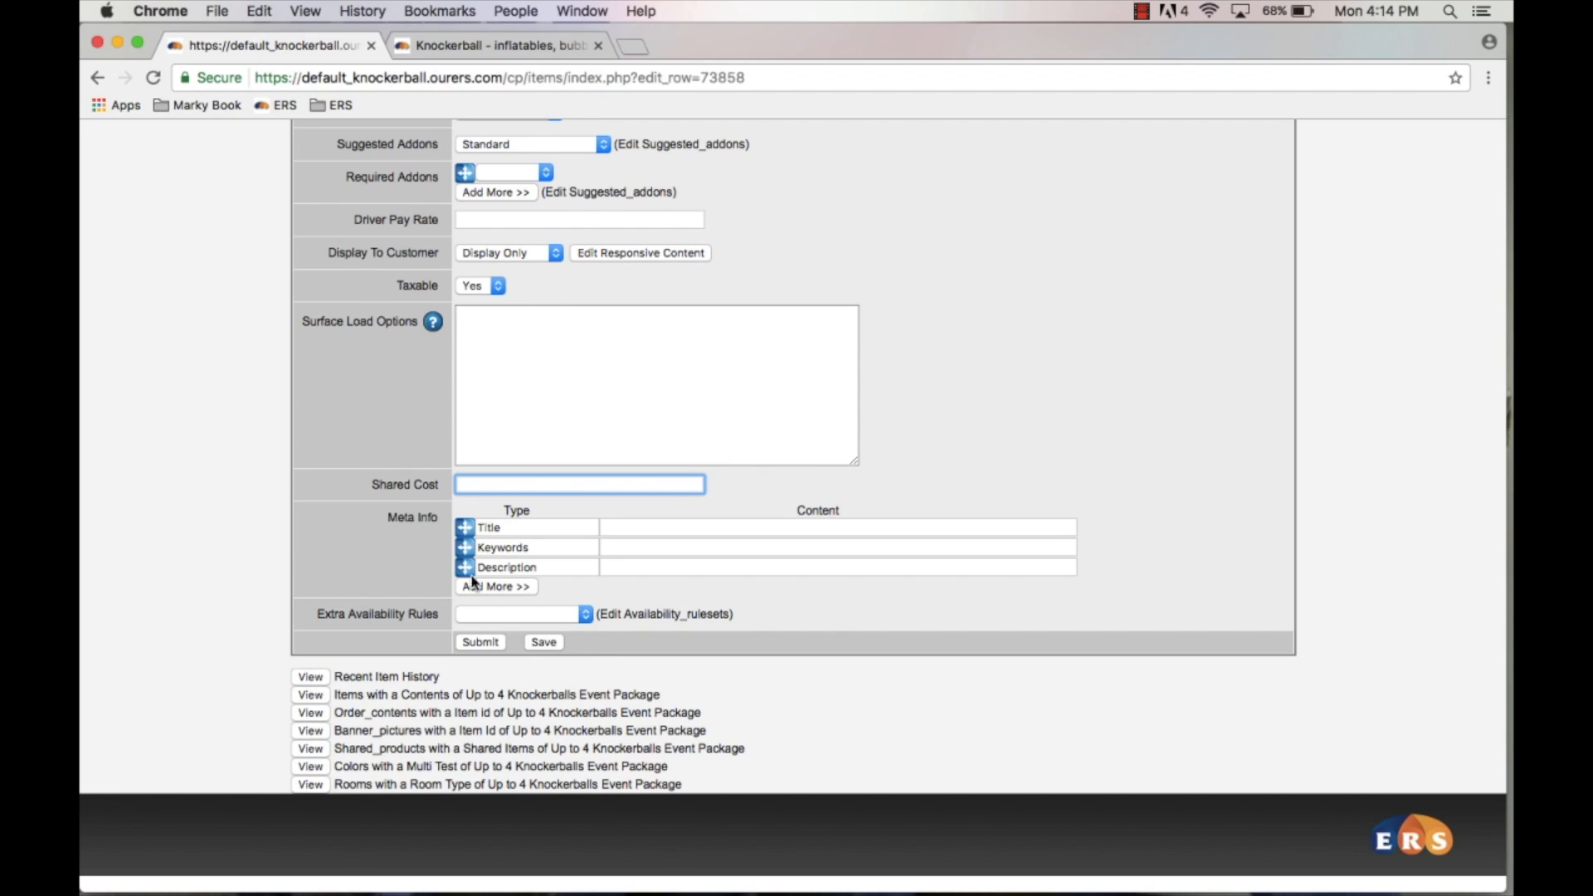
click(626, 566)
click(622, 527)
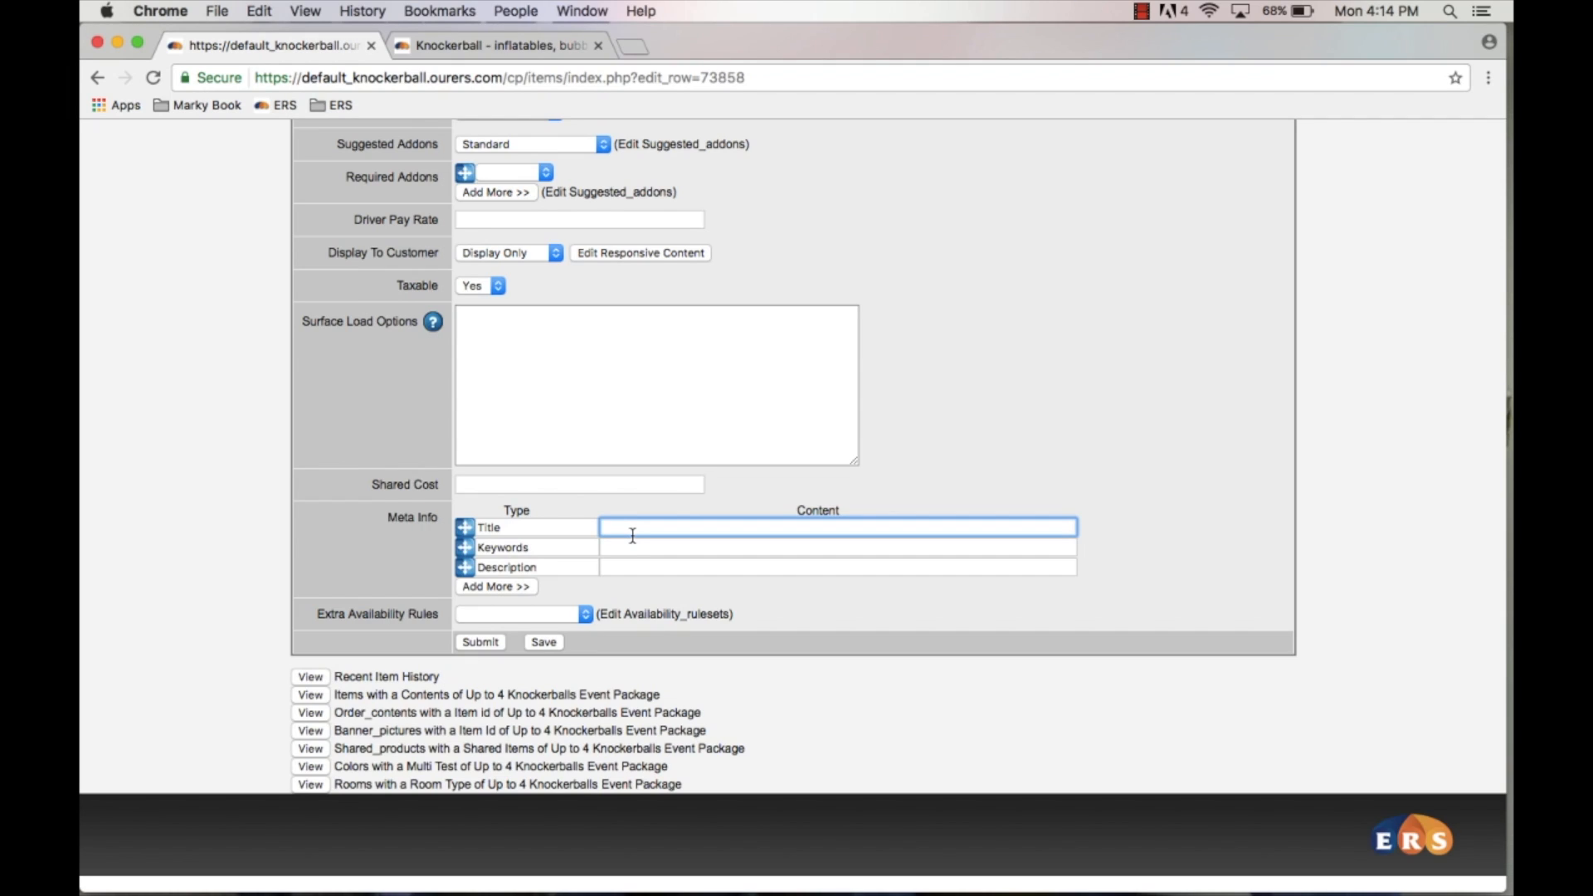
Step: Inspect the Extra Availability Rules options without selecting one
scroll(632, 536, up, 15)
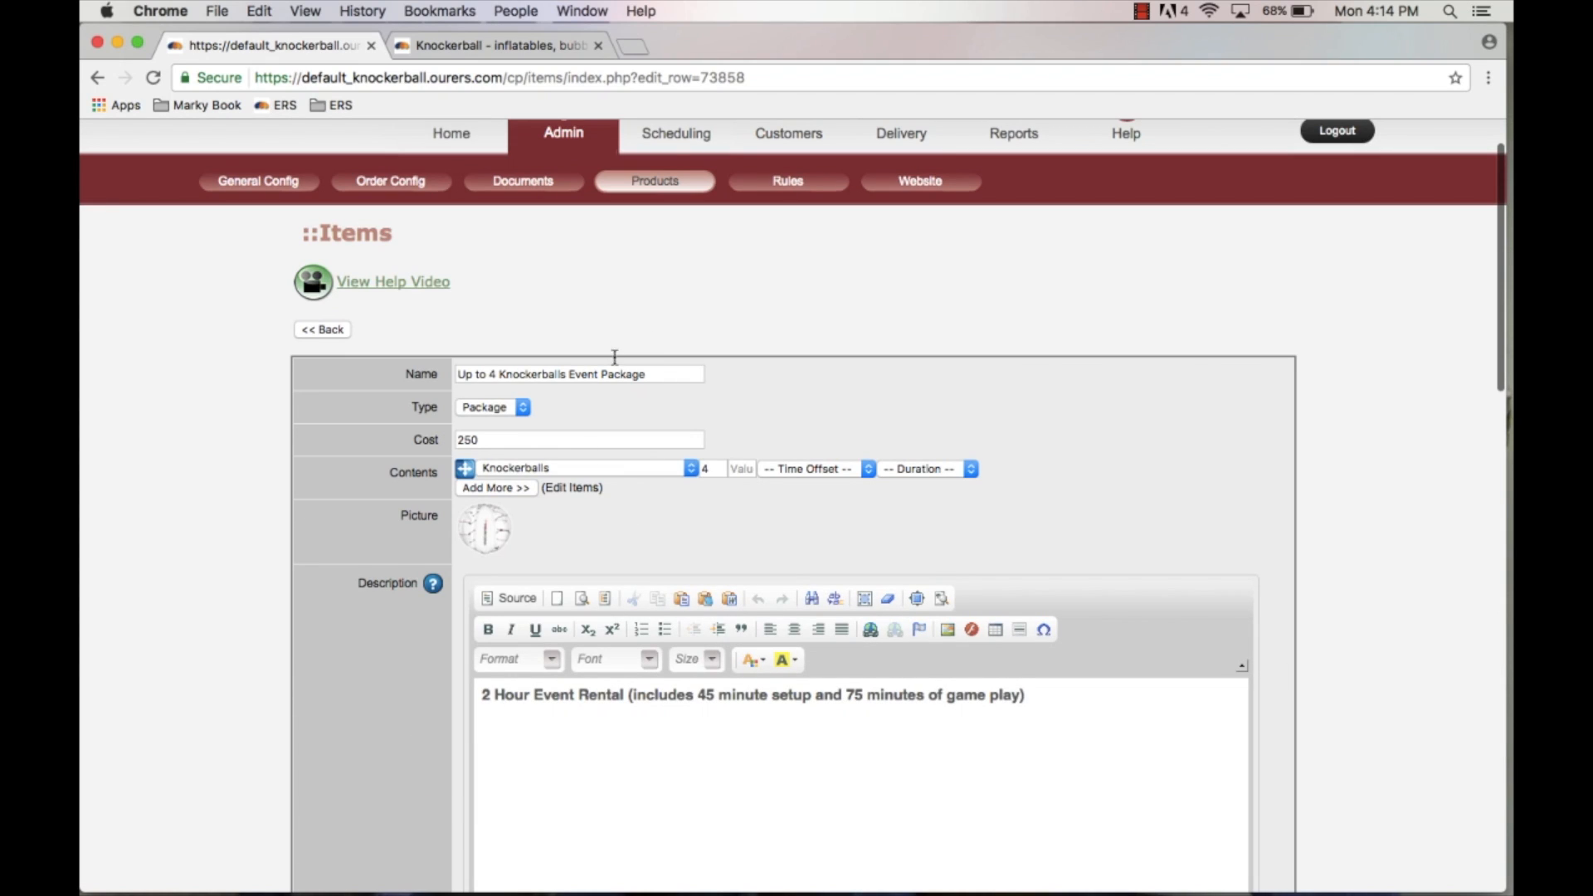
scroll(625, 740, down, 5)
scroll(625, 739, down, 10)
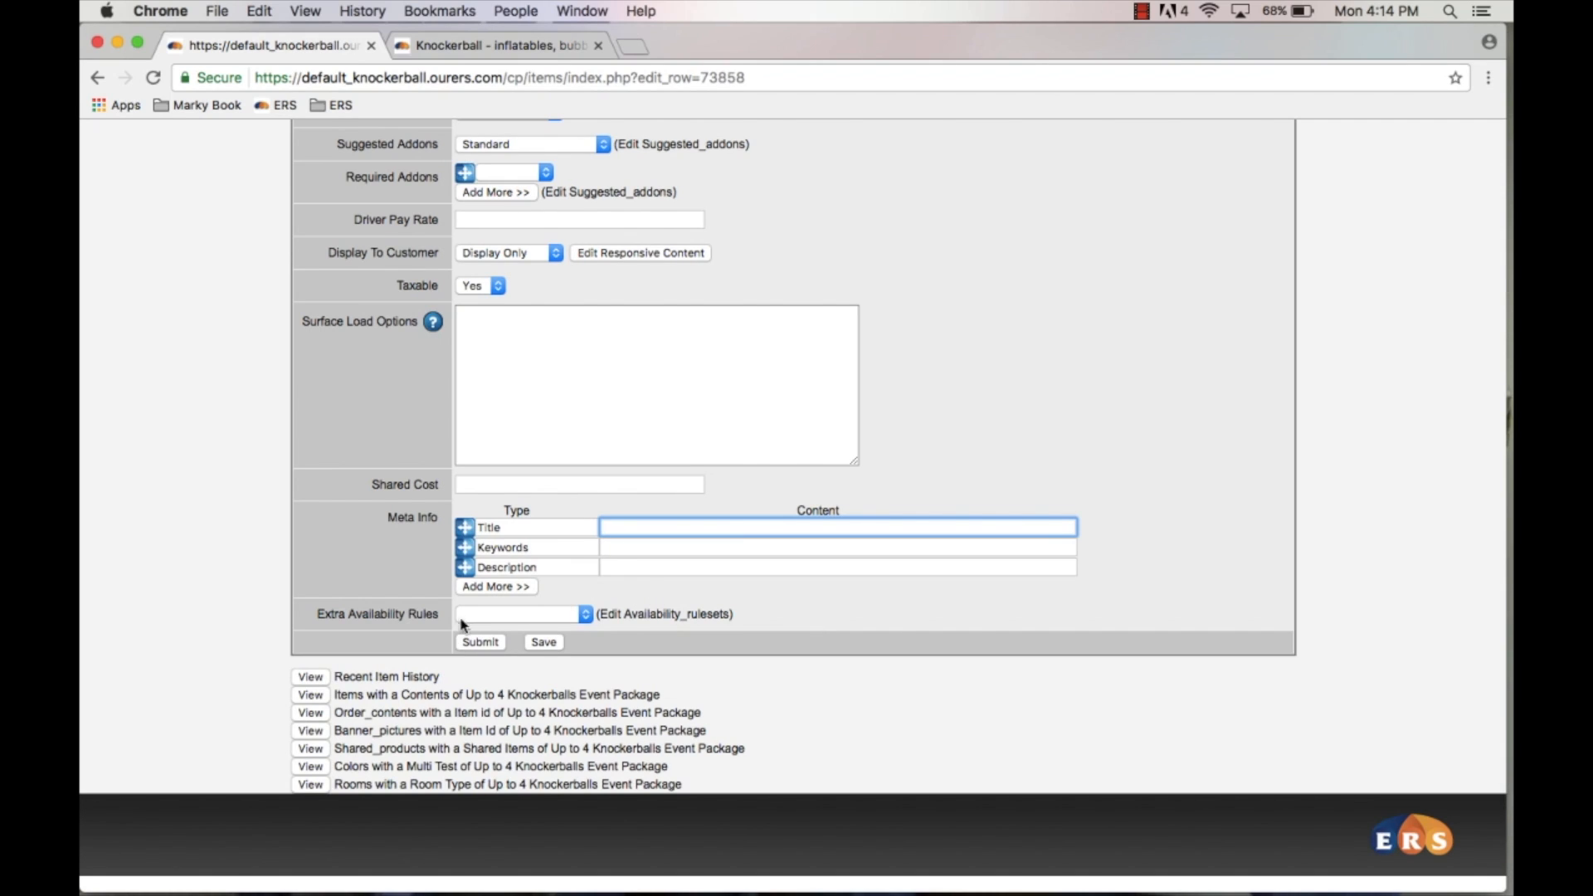
click(501, 614)
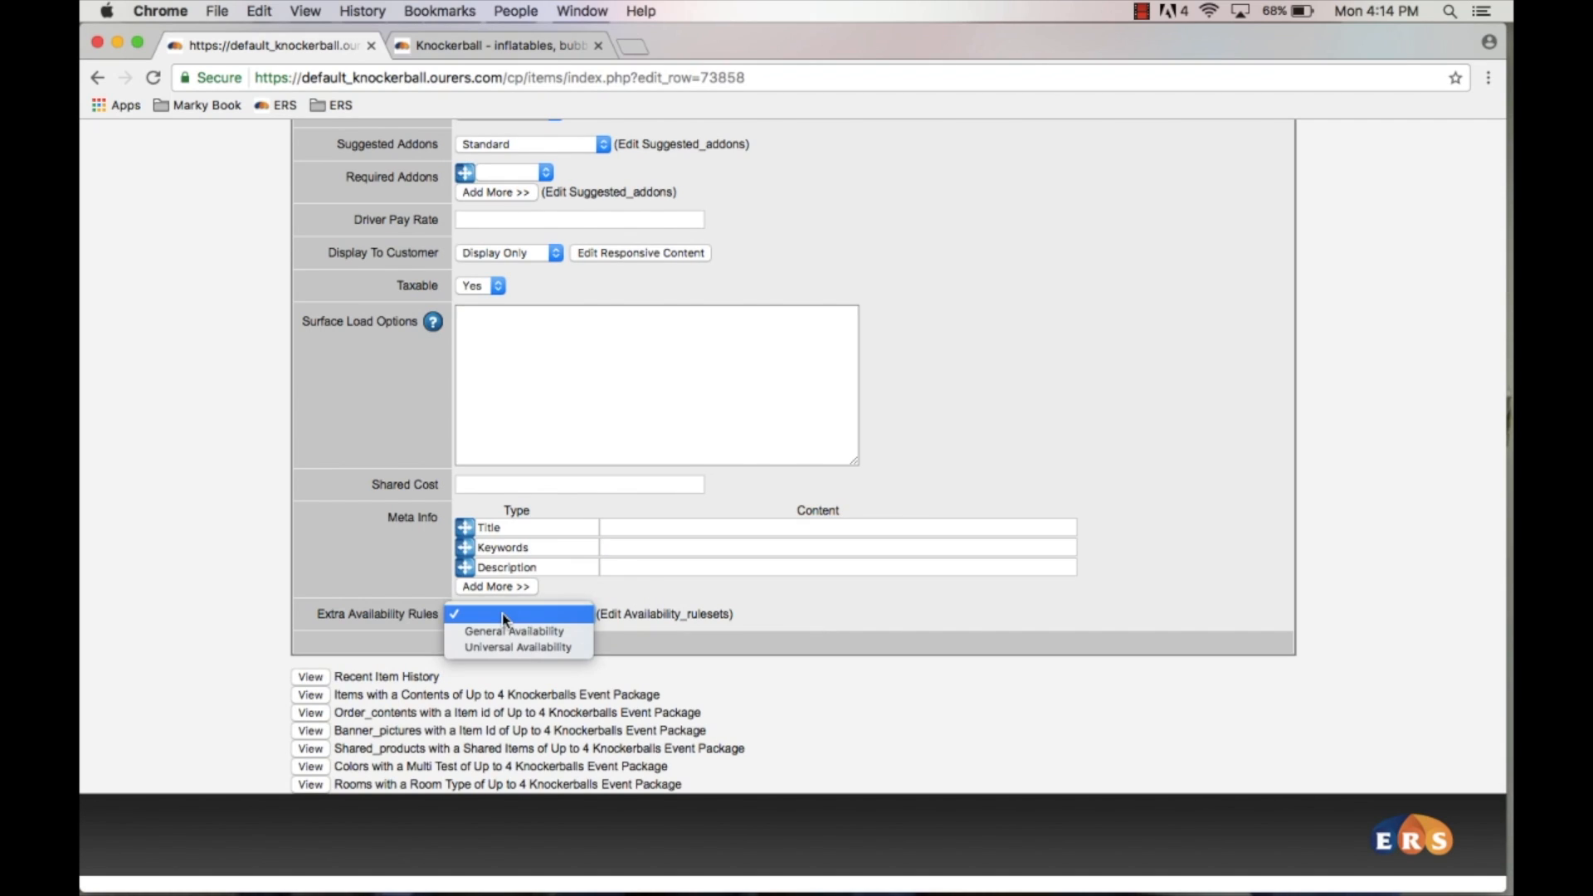
click(812, 603)
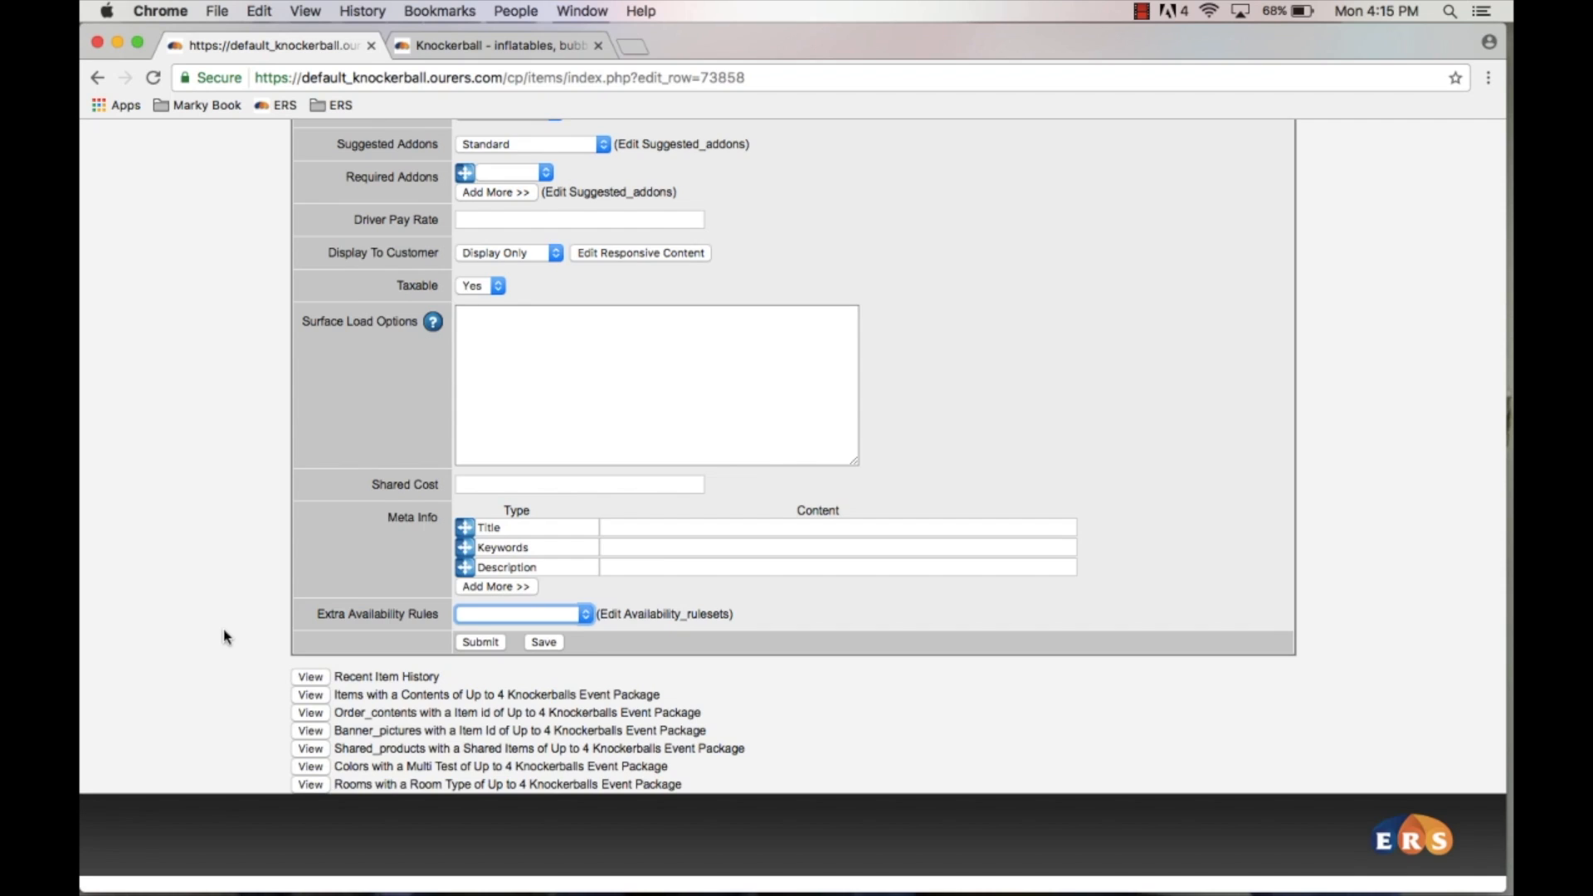
scroll(224, 637, up, 15)
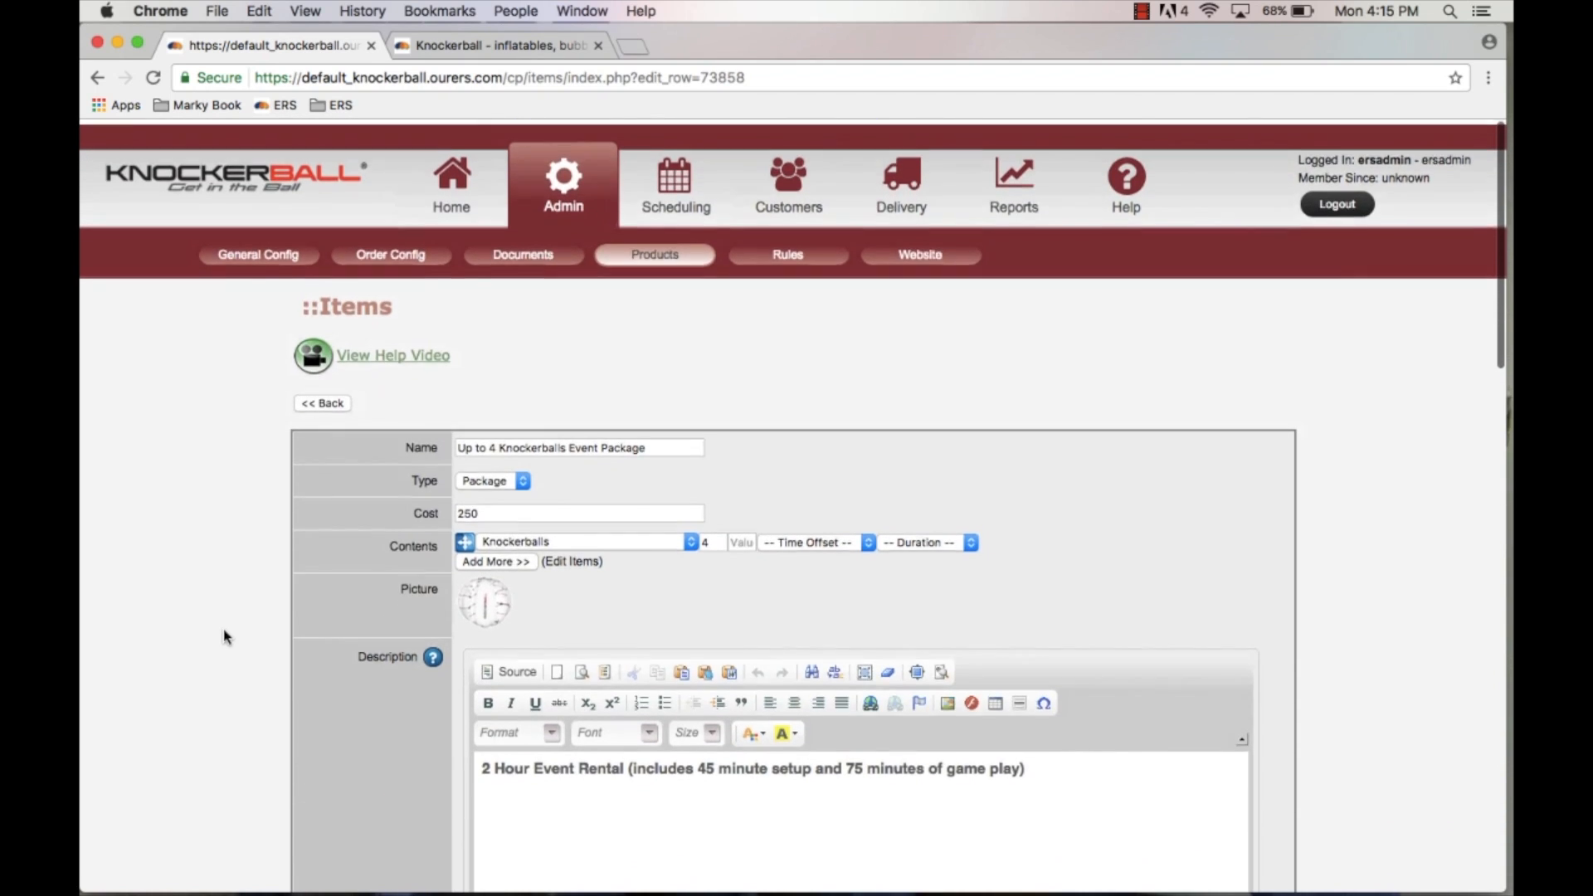